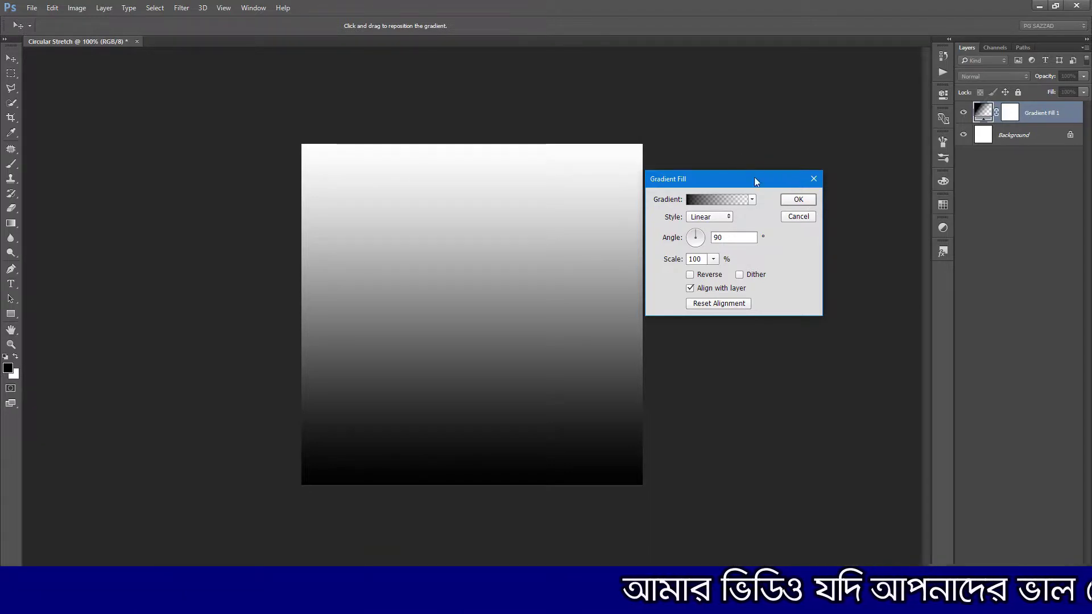
Choose the Blue preset as the gradient of the Gradient Fill layer
left_click(752, 199)
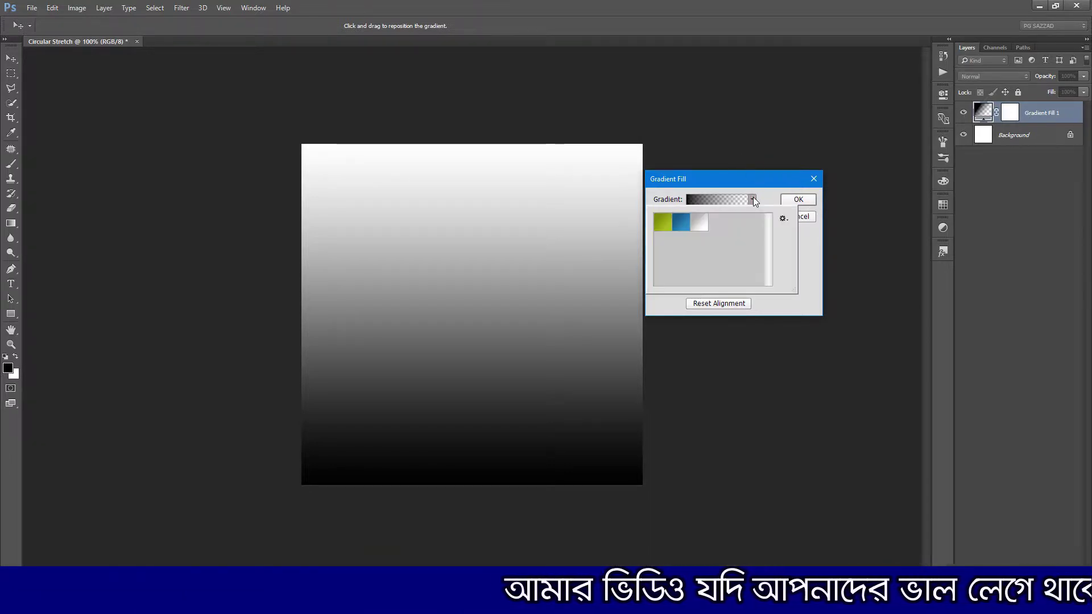
left_click(679, 227)
left_click(663, 227)
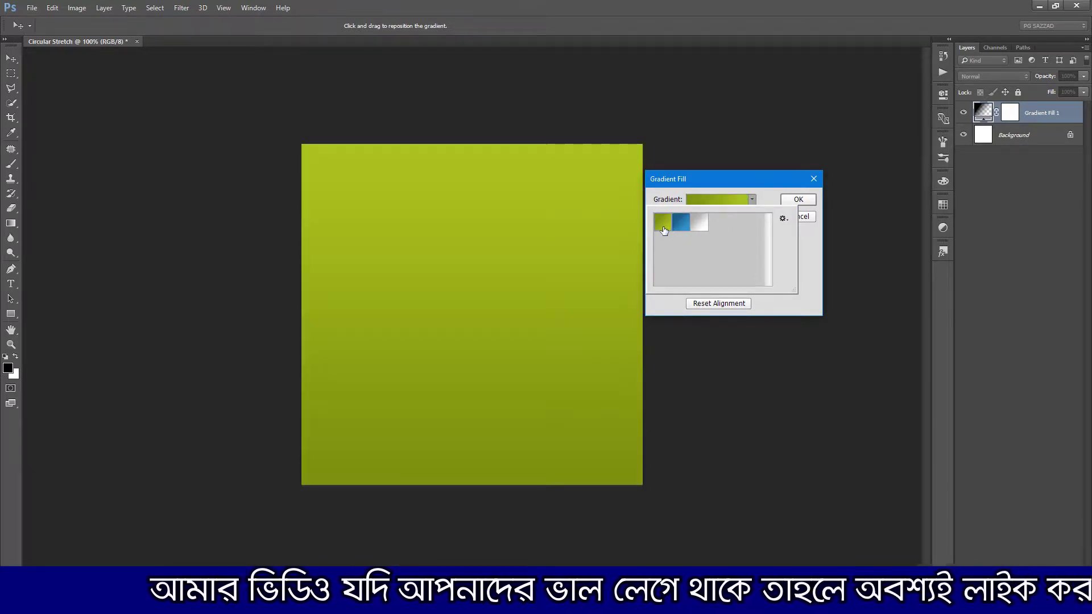
left_click(678, 229)
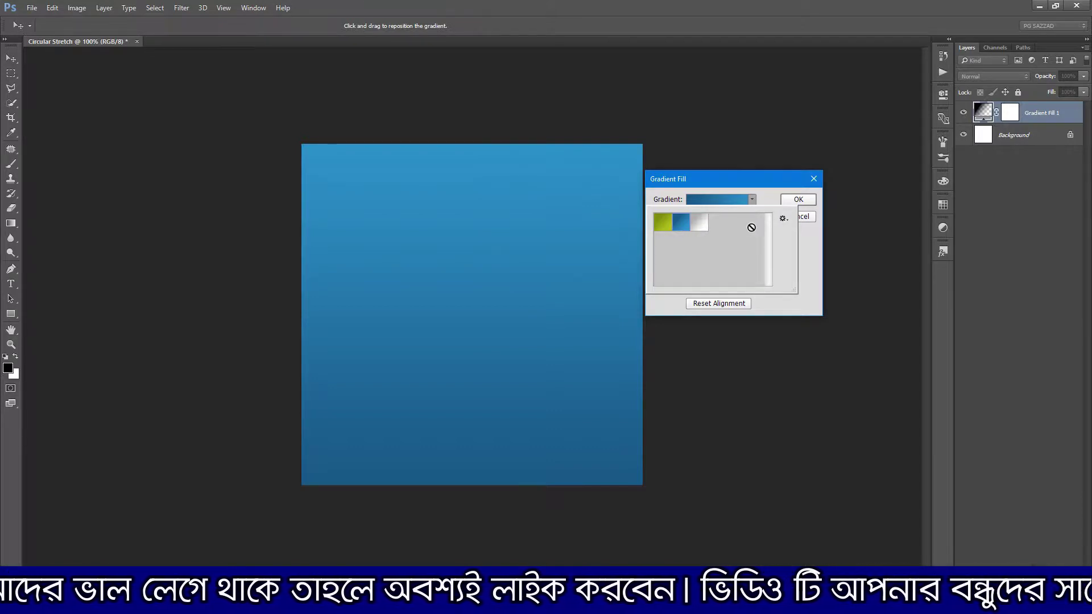
left_click(740, 179)
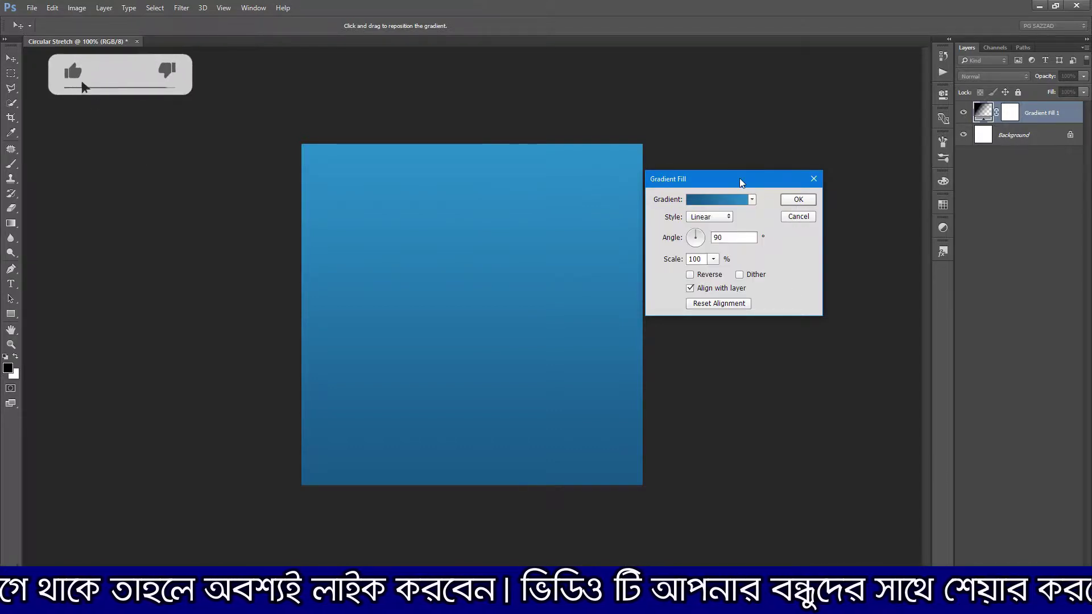
Edit the gradient's start color stop at location 0% to dark green 4b8013
left_click(711, 198)
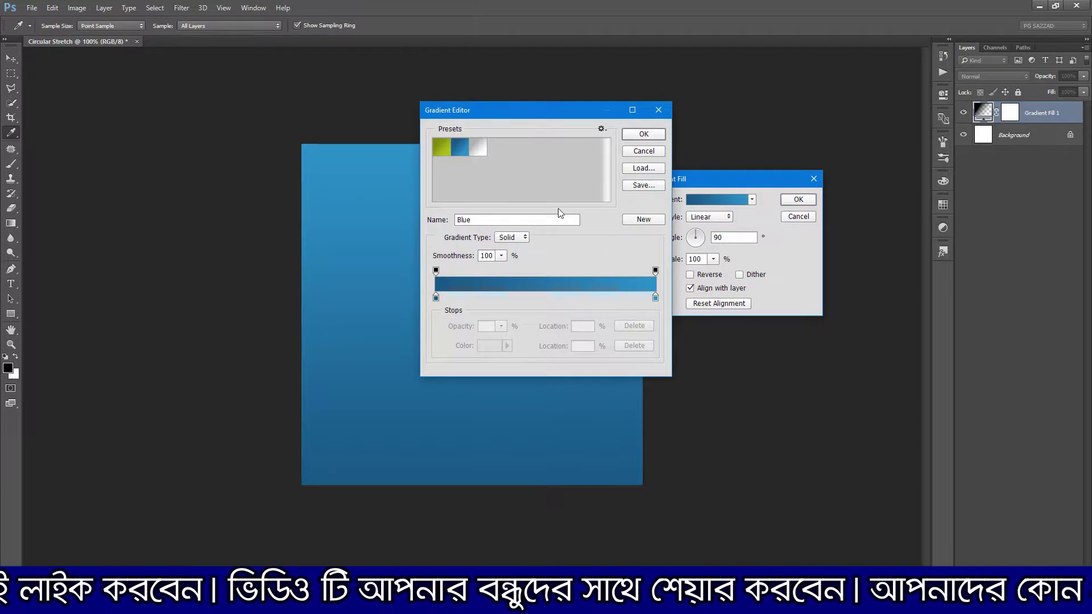
left_click(436, 298)
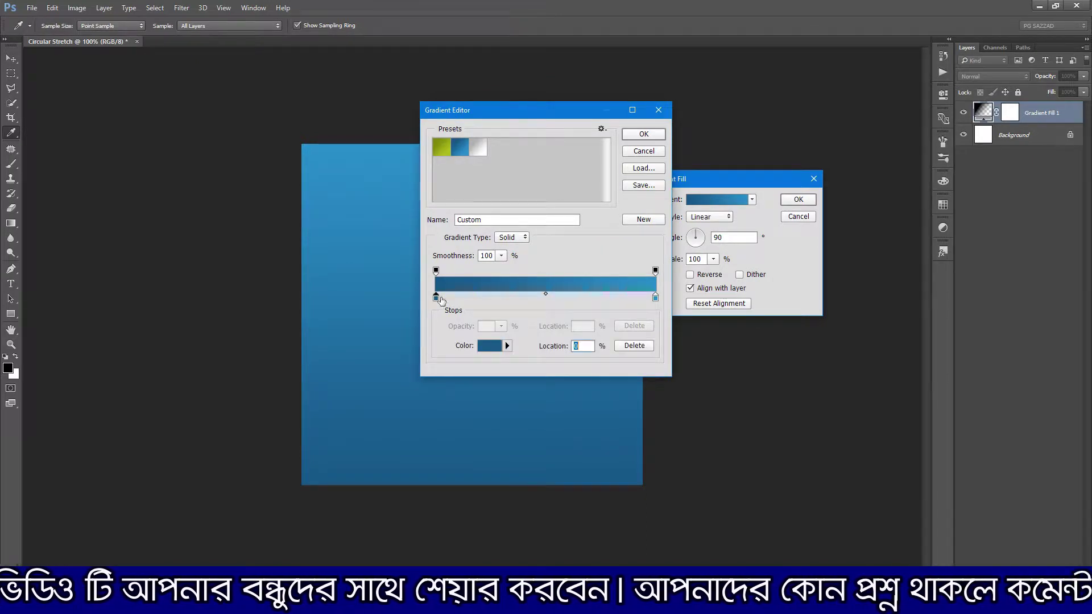
left_click(493, 346)
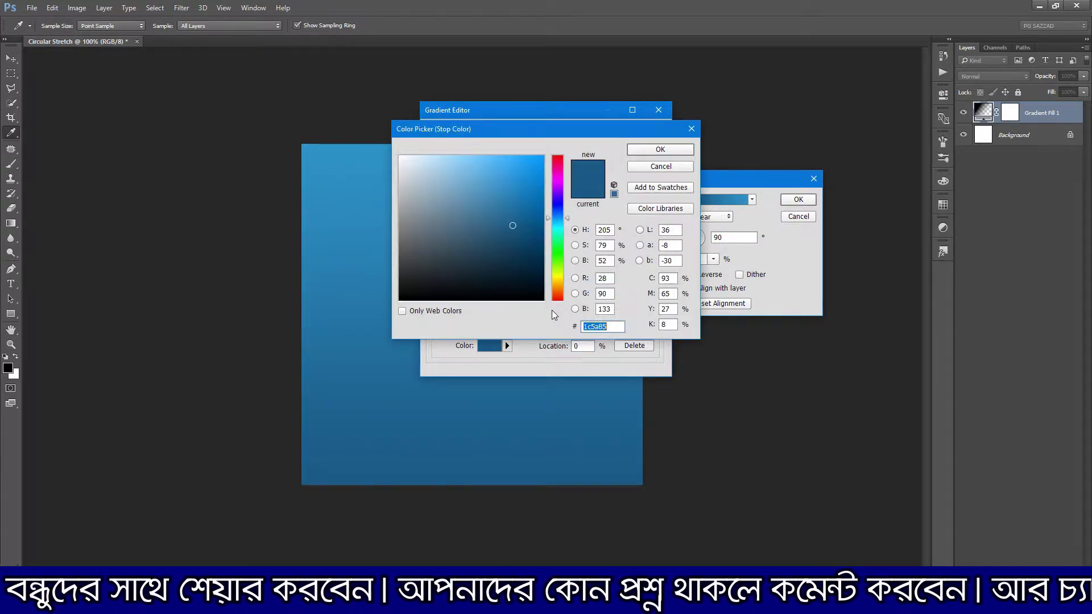
left_click(562, 265)
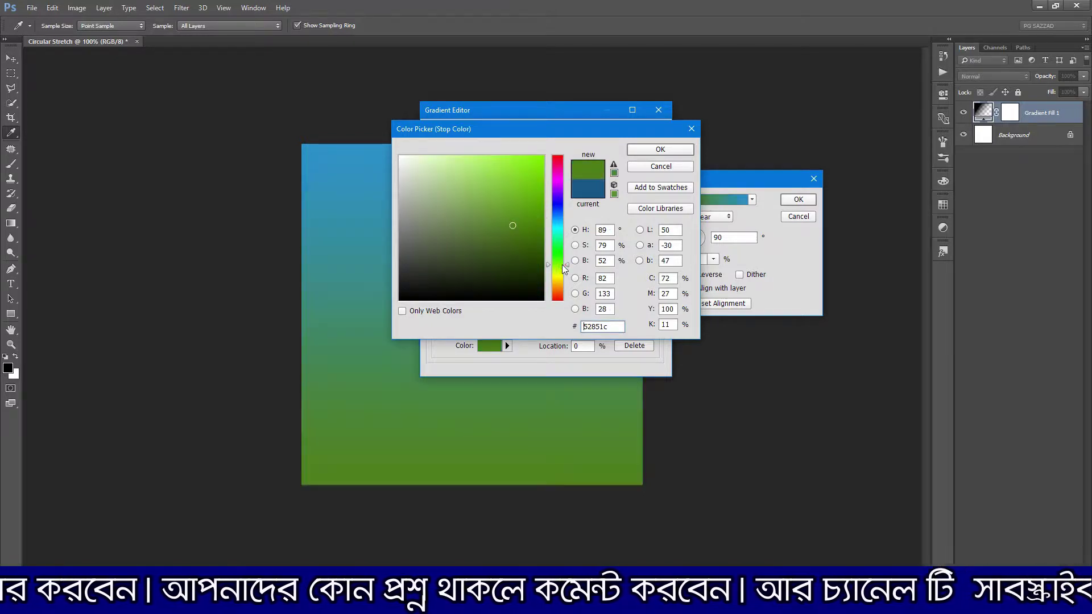
left_click(522, 230)
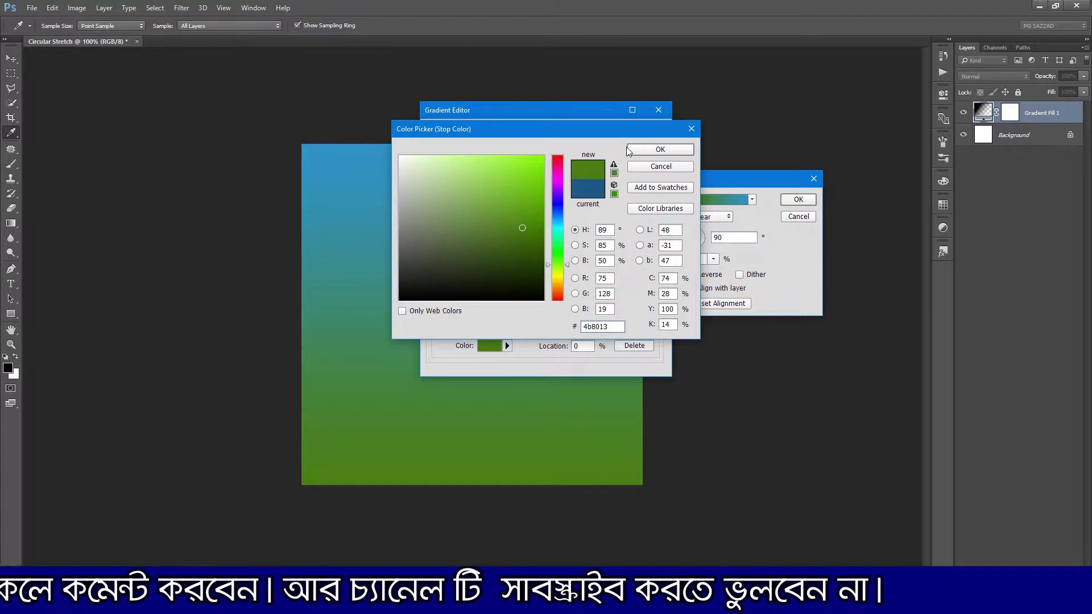
left_click(650, 151)
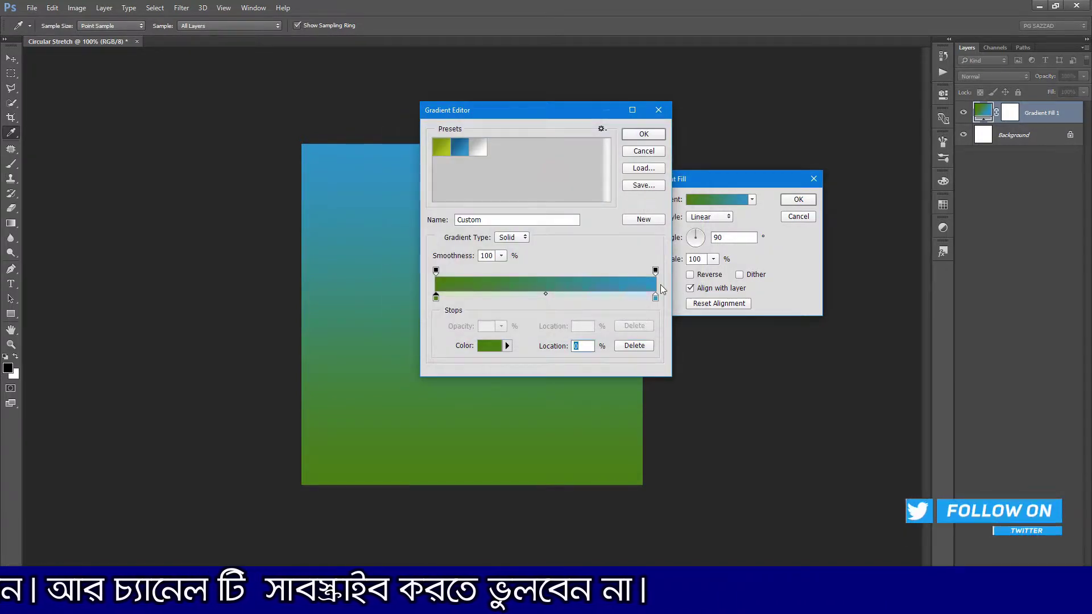
Change the gradient's end color stop at location 100% to light green 81c55b and accept the edited gradient
left_click(655, 298)
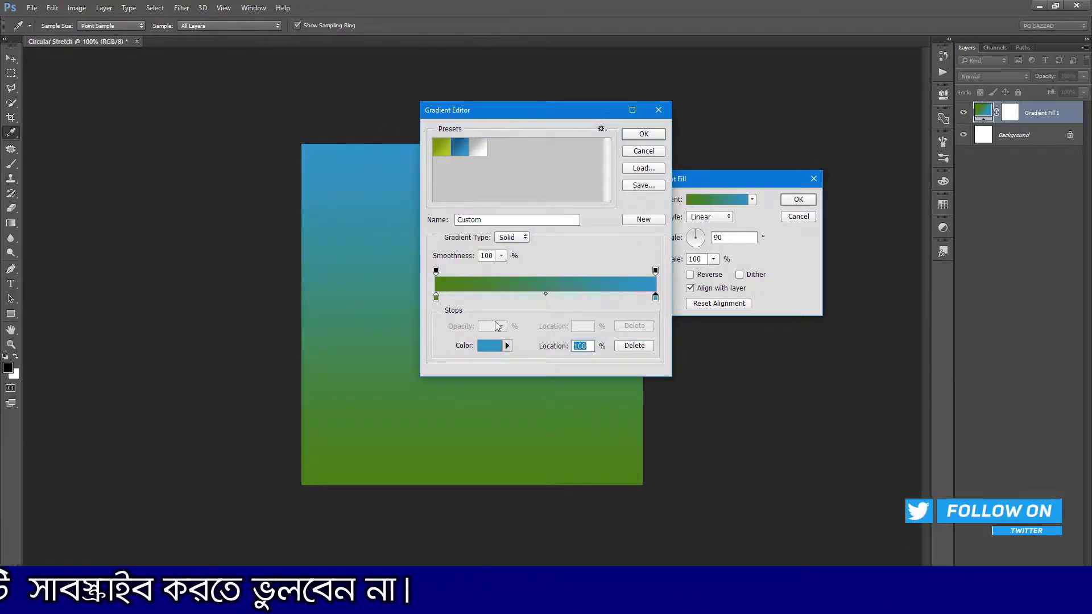
left_click(490, 345)
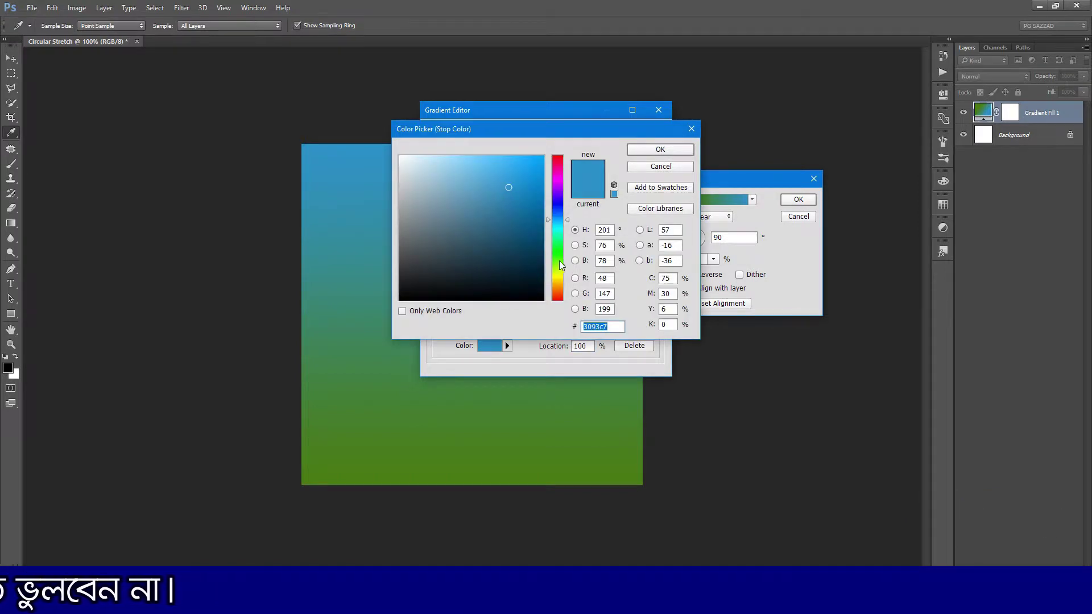
left_click(560, 262)
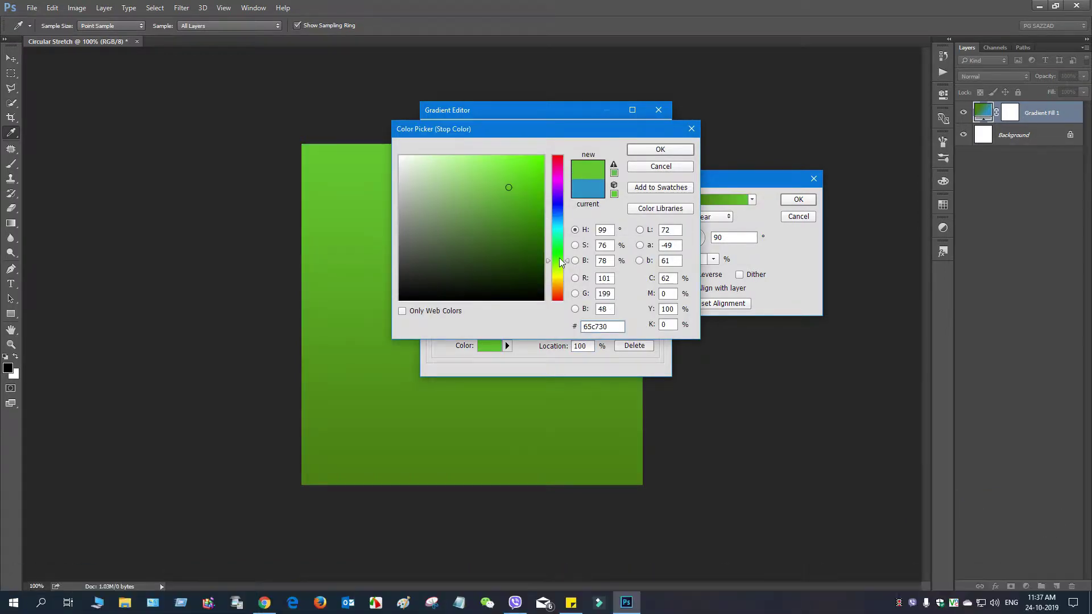
left_click_drag(507, 207, 478, 188)
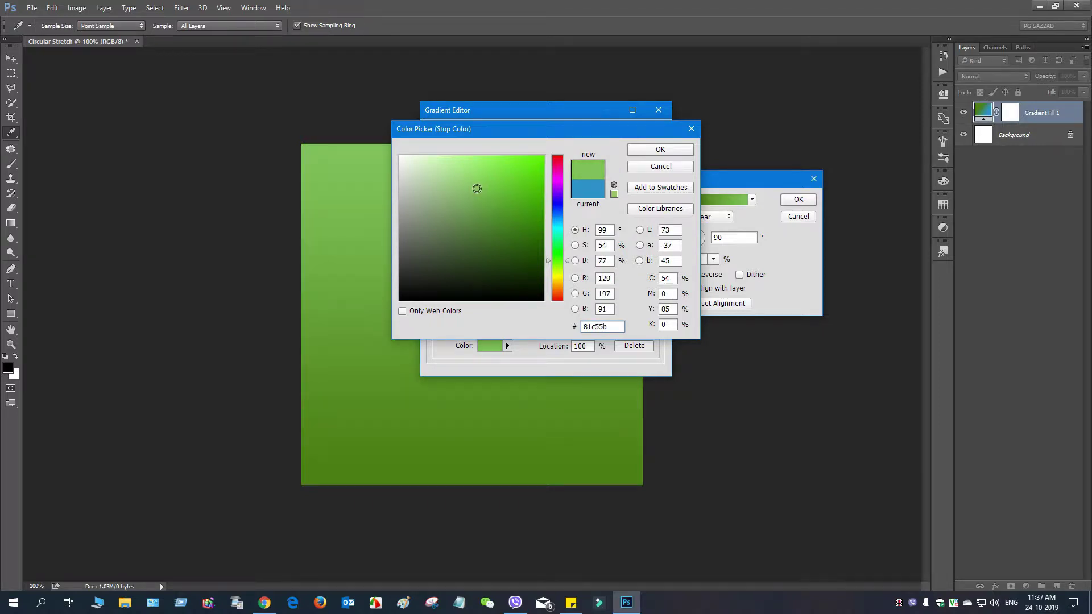
left_click(646, 154)
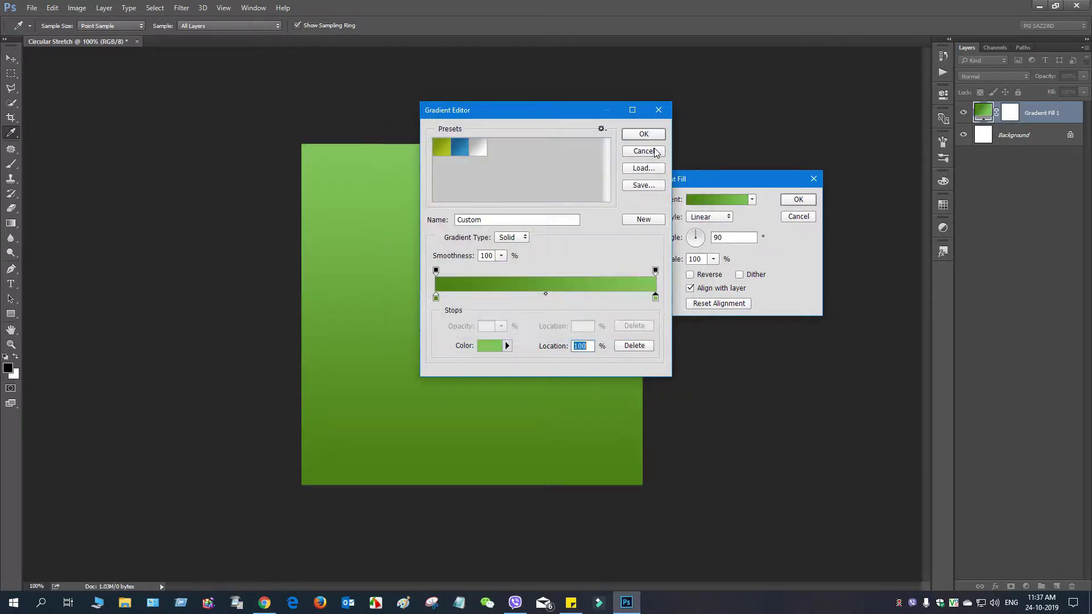
left_click(631, 135)
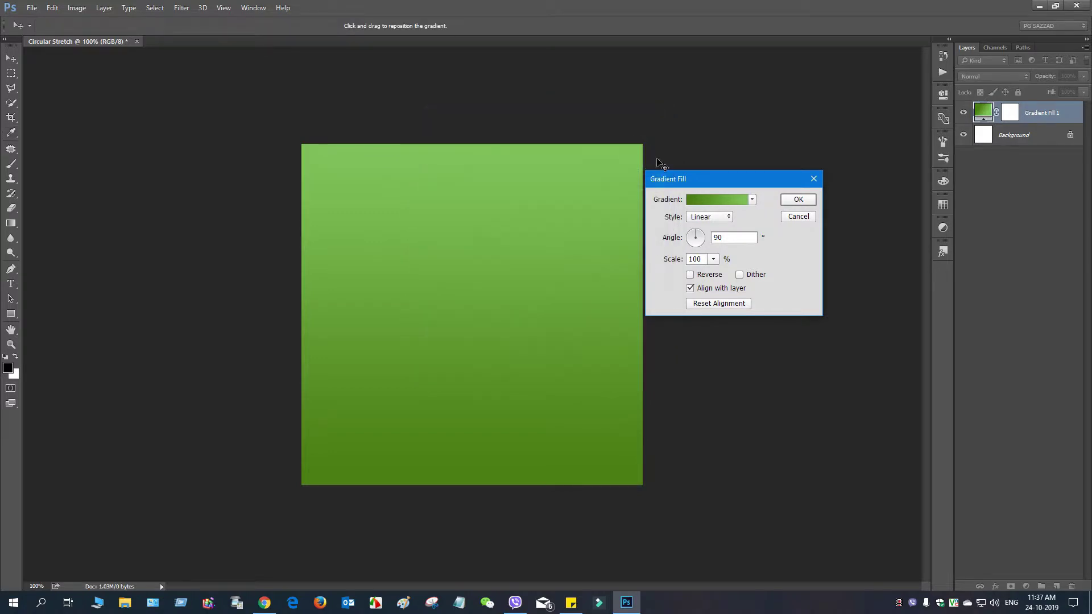
Set the gradient fill to the Radial style and reverse its colors
left_click(728, 218)
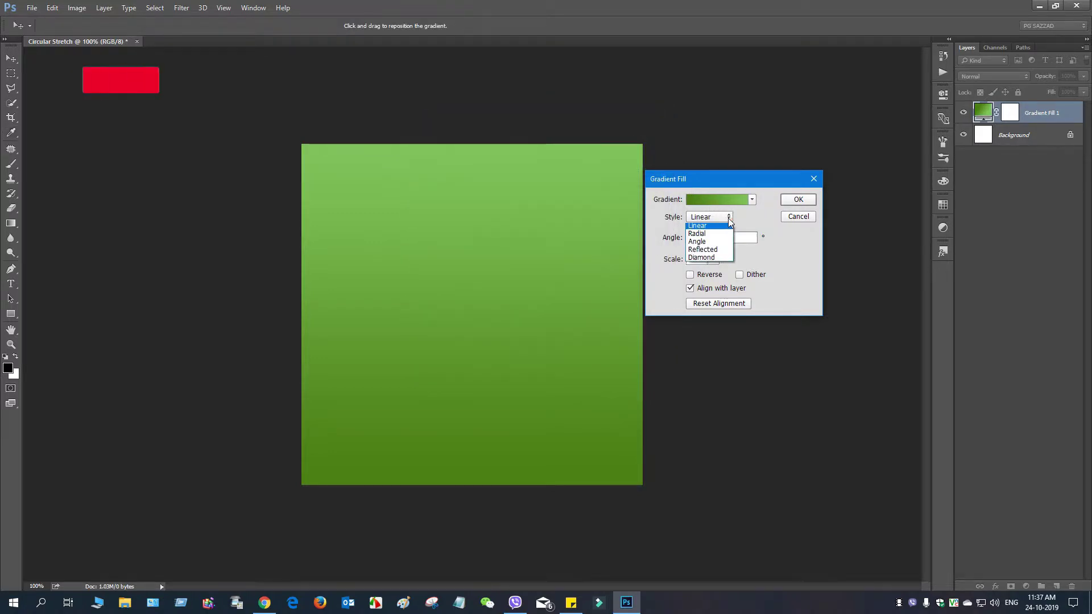
left_click(705, 234)
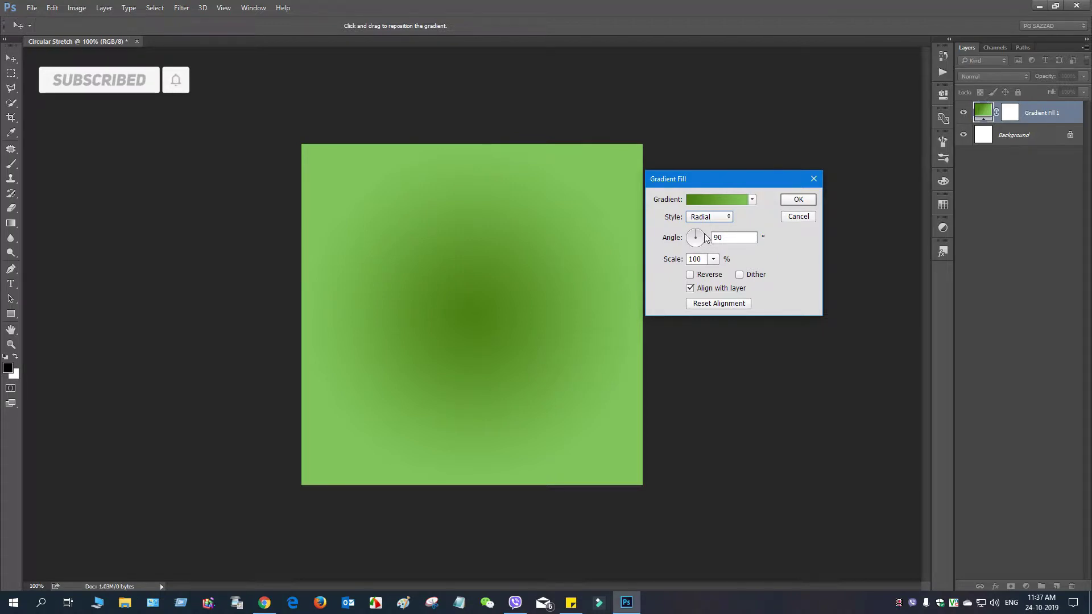
left_click(690, 274)
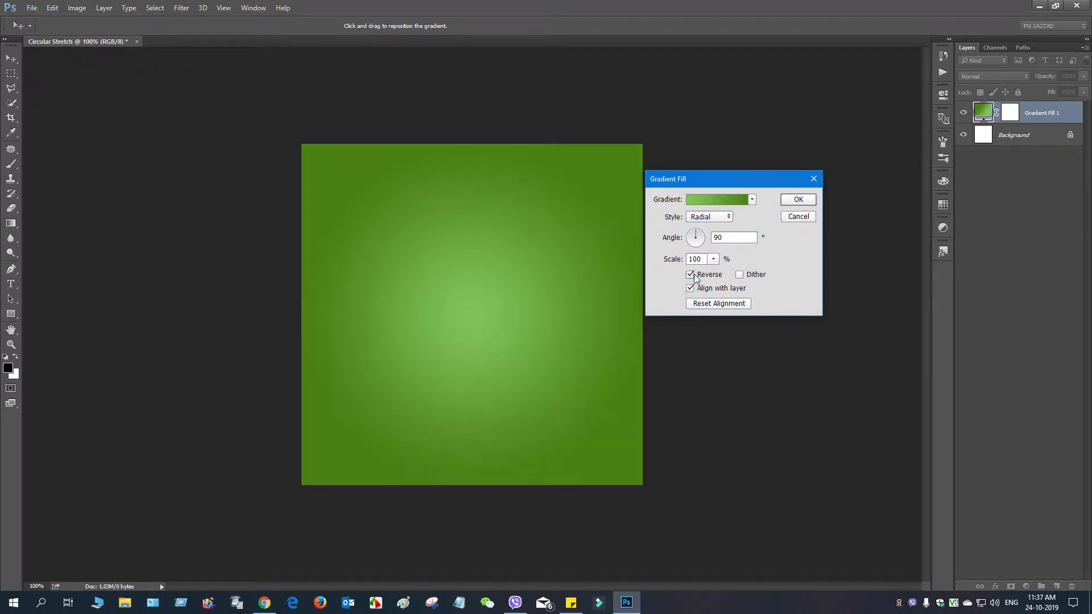
Set the gradient's angle to about 49.76° and its scale to about 258%, then apply the gradient fill
left_click_drag(697, 234, 705, 240)
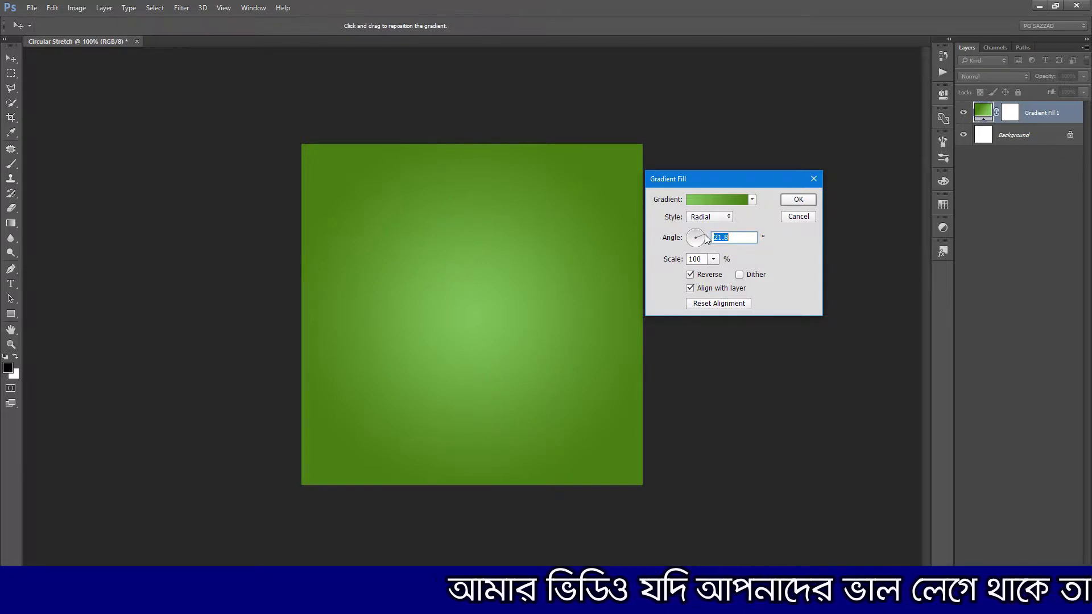
left_click_drag(698, 237, 703, 235)
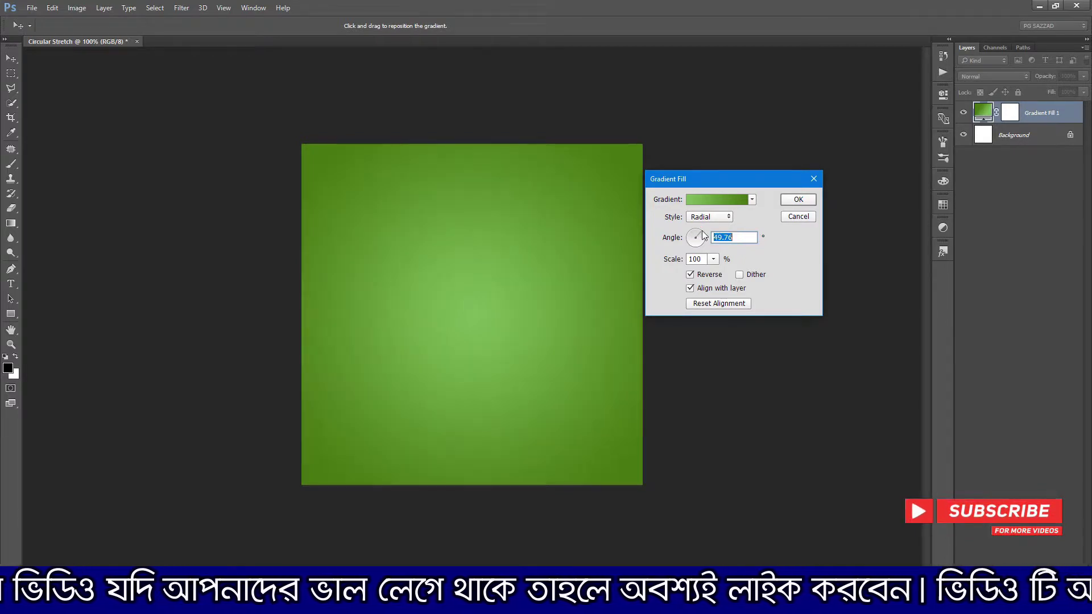
left_click(713, 259)
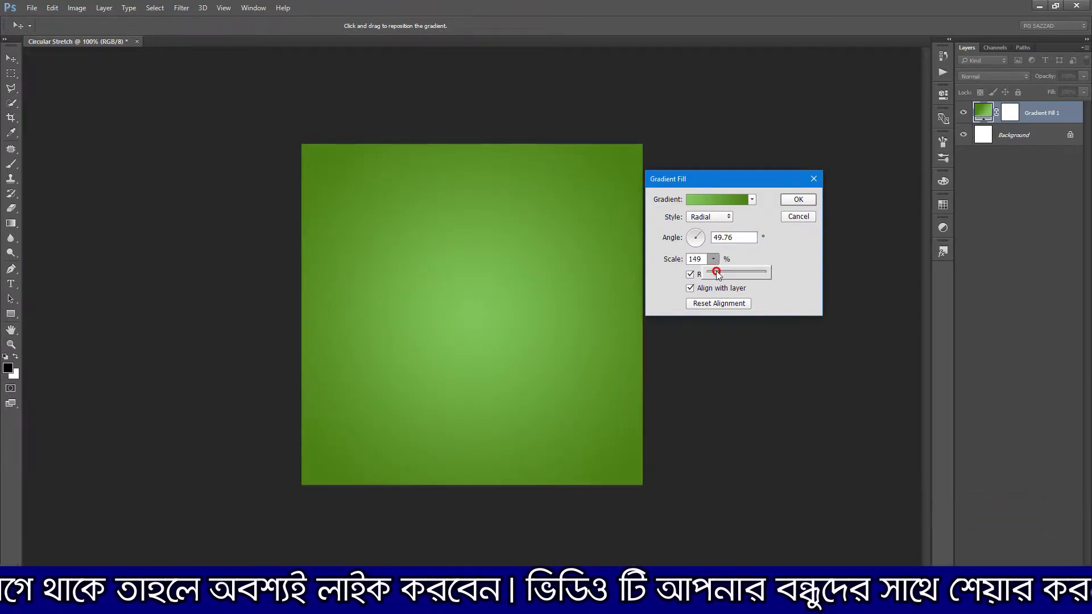
left_click_drag(722, 274, 725, 275)
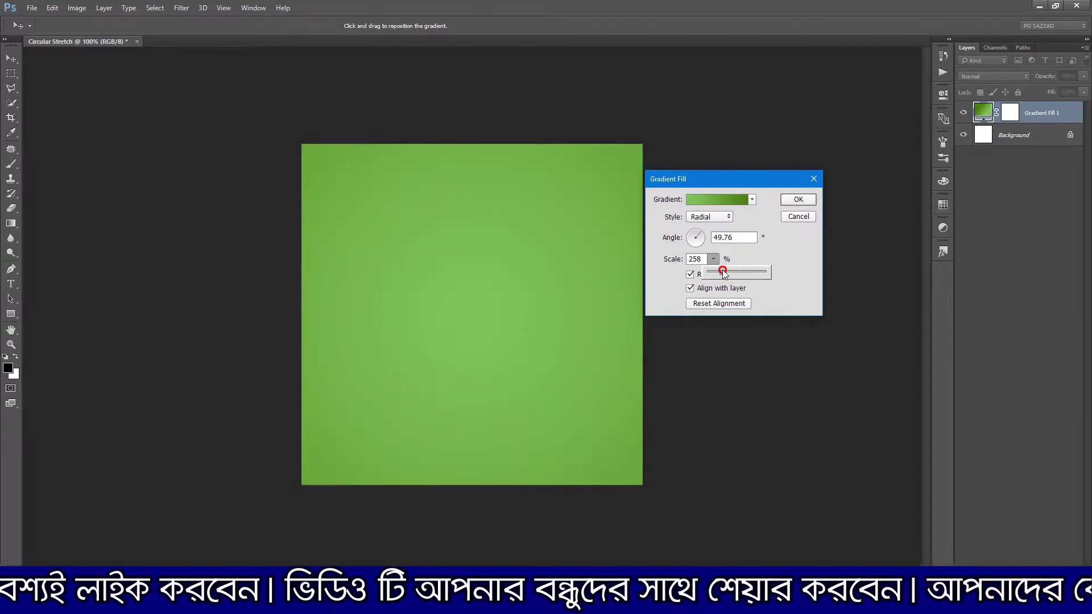
left_click(798, 199)
Open the tamim2 PNG image from the Desktop folder
left_click(28, 8)
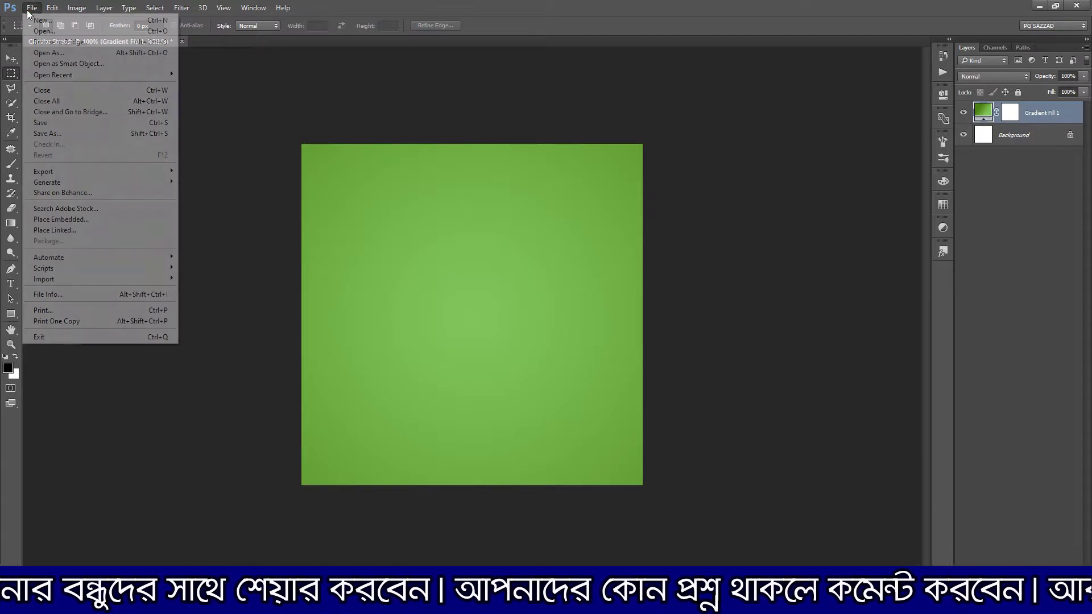
left_click(48, 32)
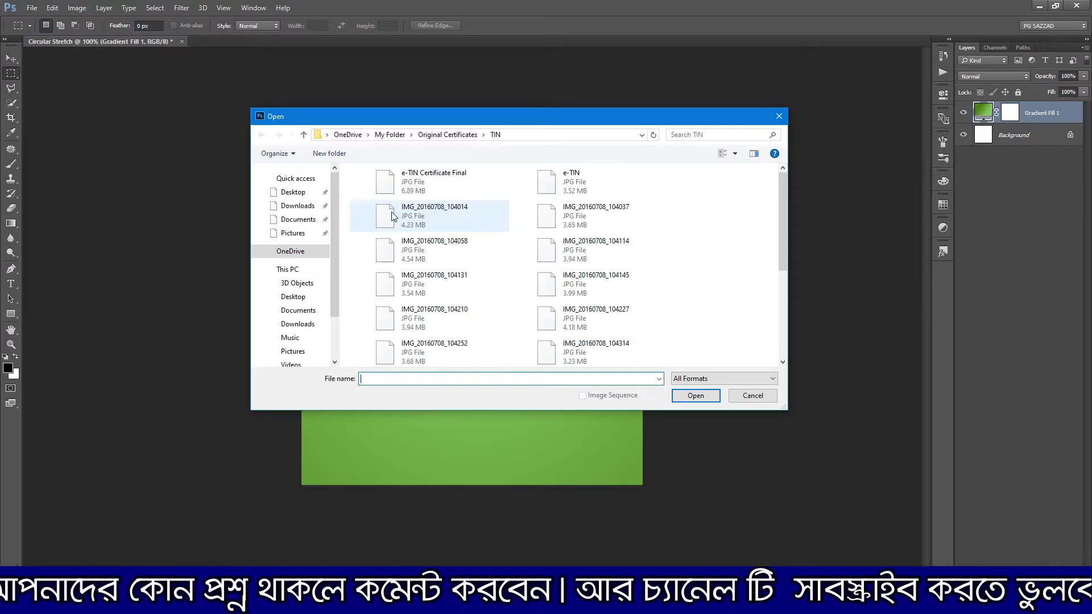
left_click(291, 197)
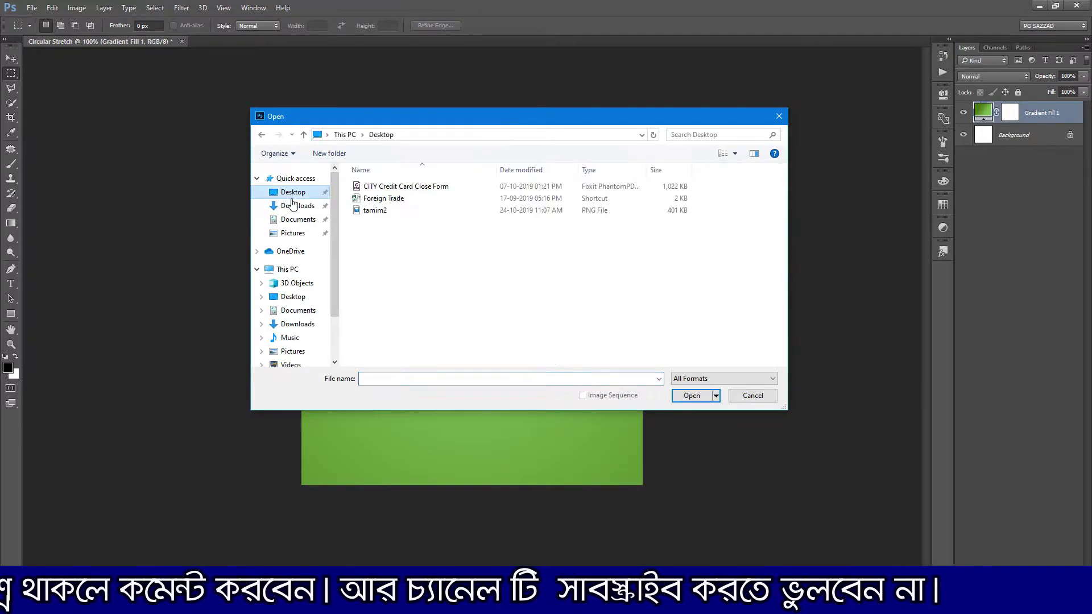
double_click(397, 211)
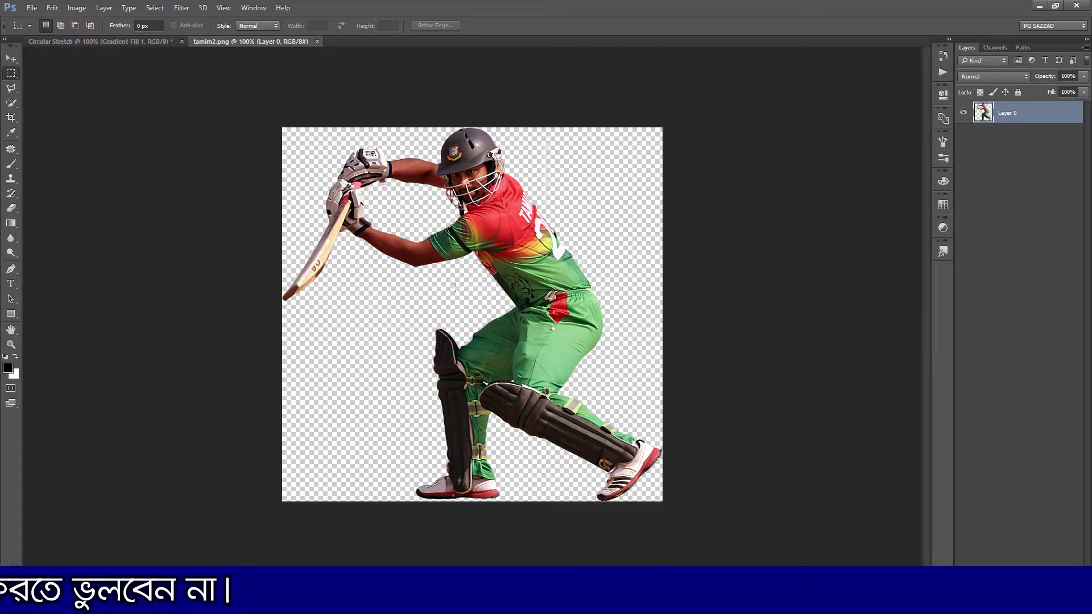
Copy the cricketer cutout into the Circular Stretch document and start a free transform on it
key("v")
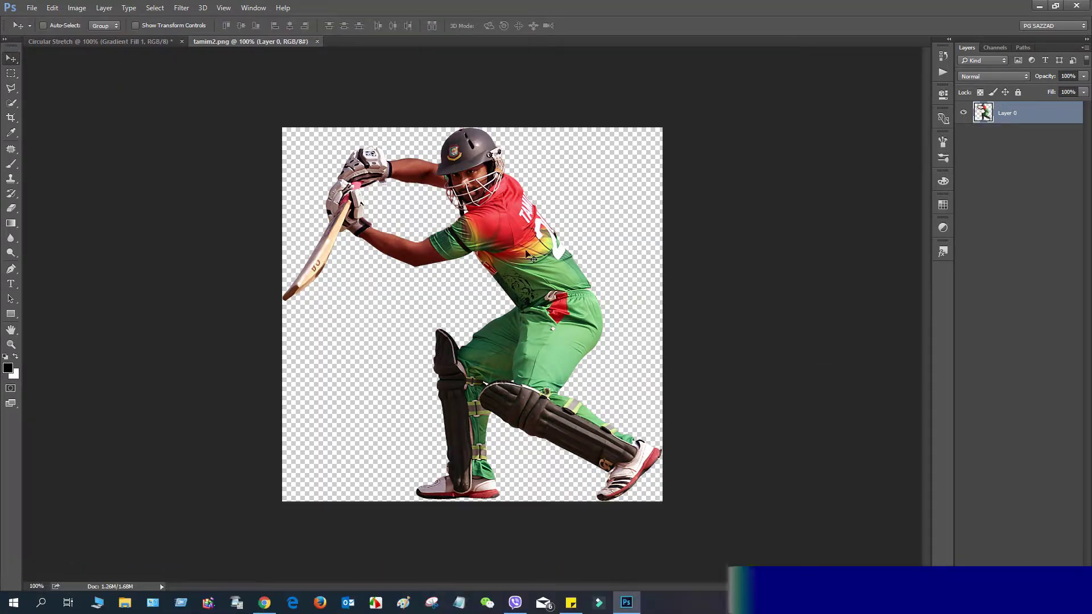
left_click_drag(452, 218, 525, 270)
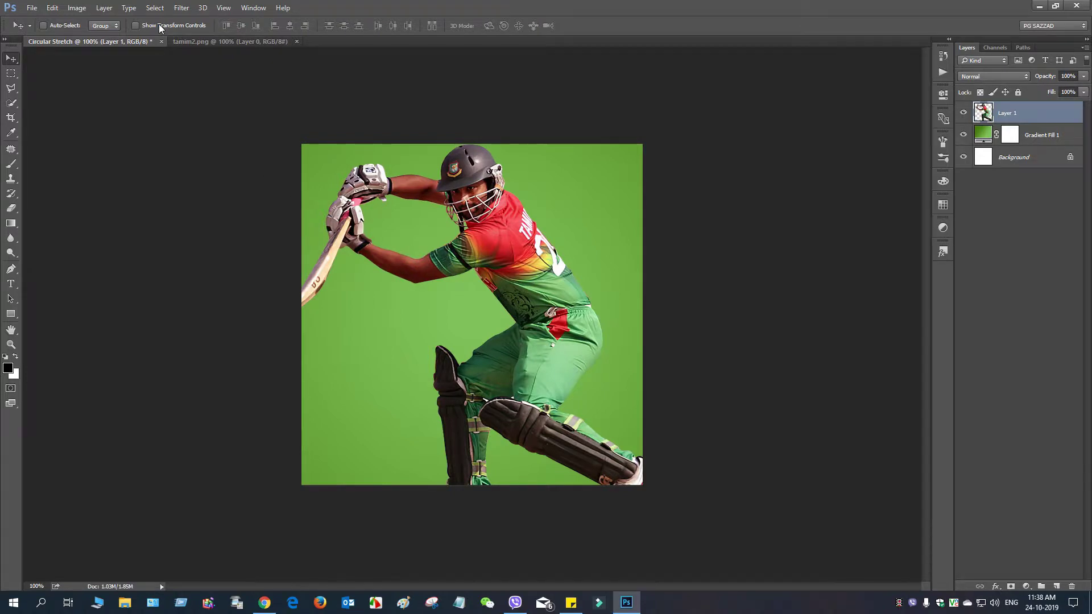
key("ctrl+t")
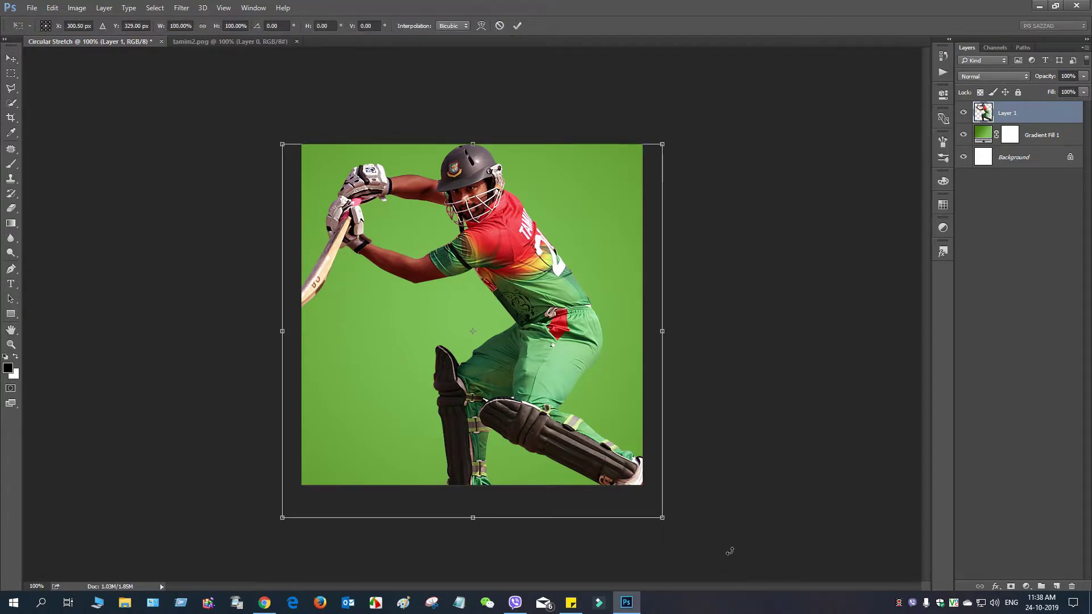
left_click_drag(662, 518, 473, 366)
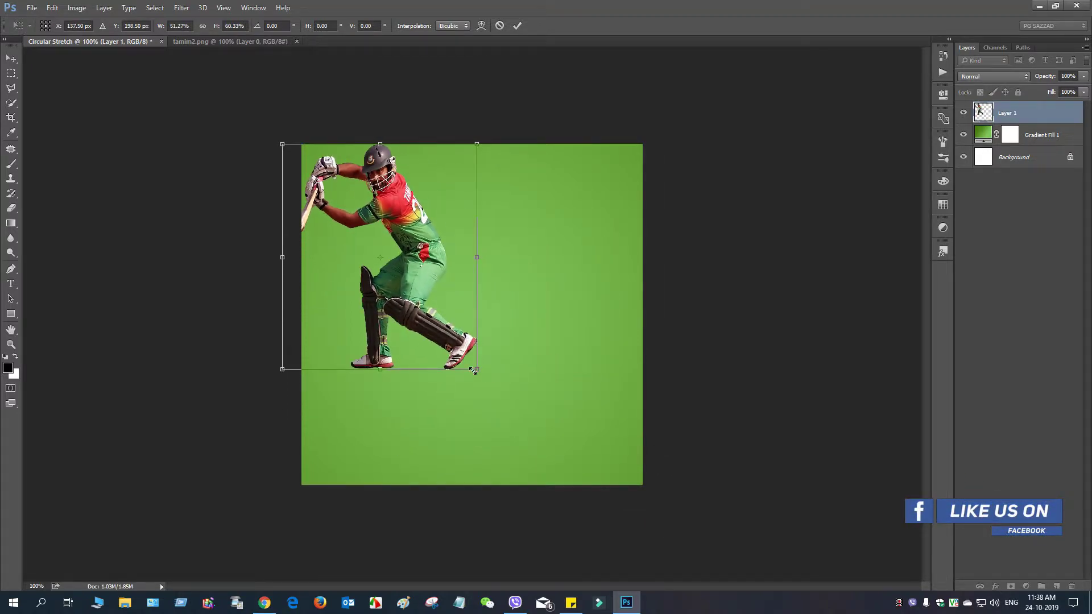
key("ctrl+z")
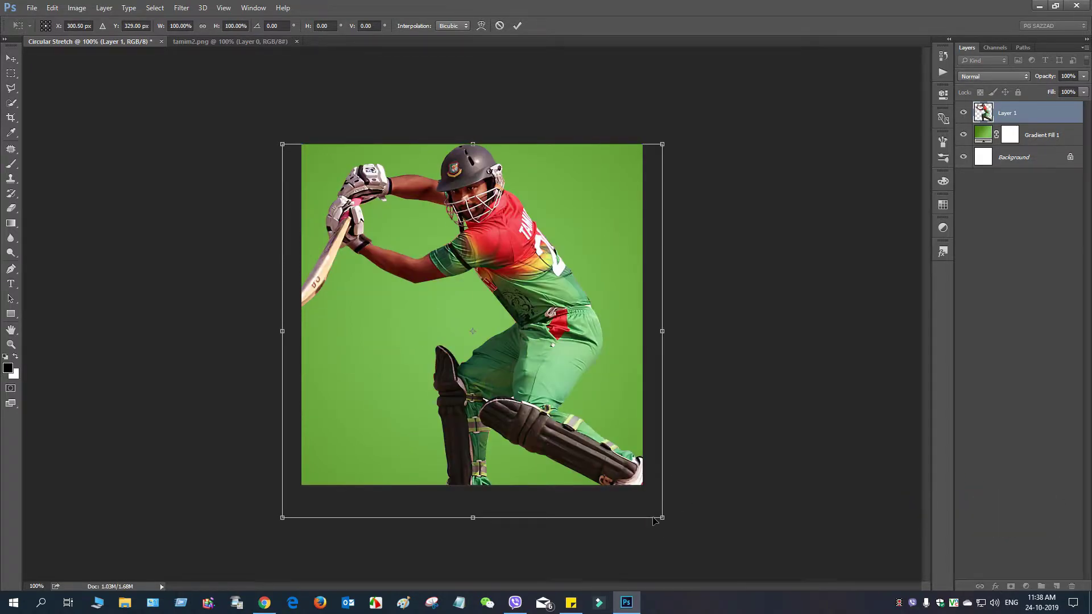
left_click_drag(661, 516, 589, 458)
key("ctrl+z")
Scale the cricketer proportionally to about 54%, place him slightly left of the canvas center, and apply the transform
left_click_drag(662, 518, 509, 336)
left_click_drag(430, 244, 481, 307)
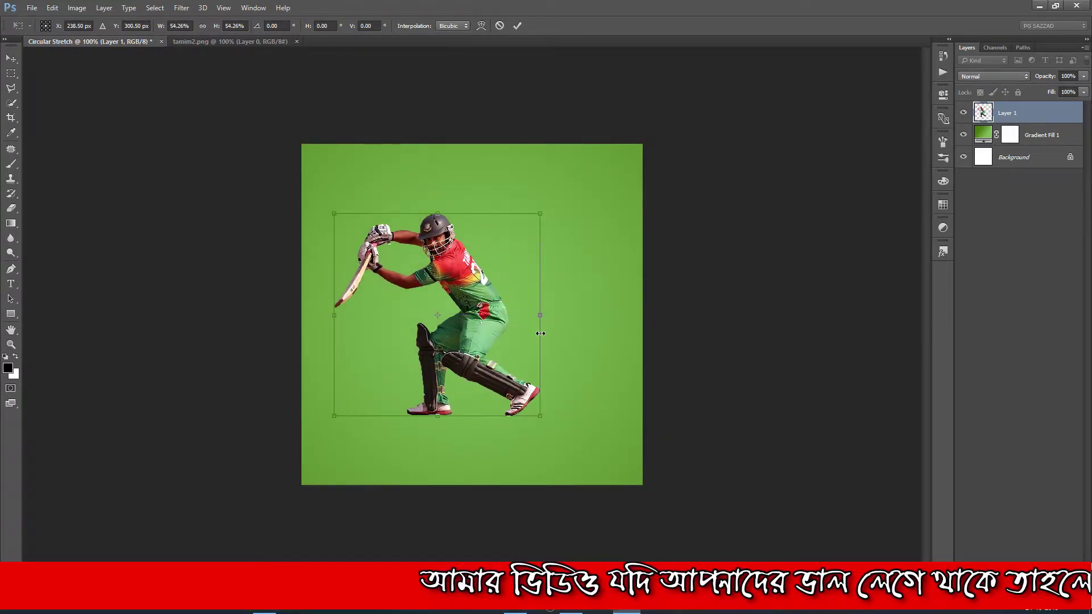
left_click(517, 26)
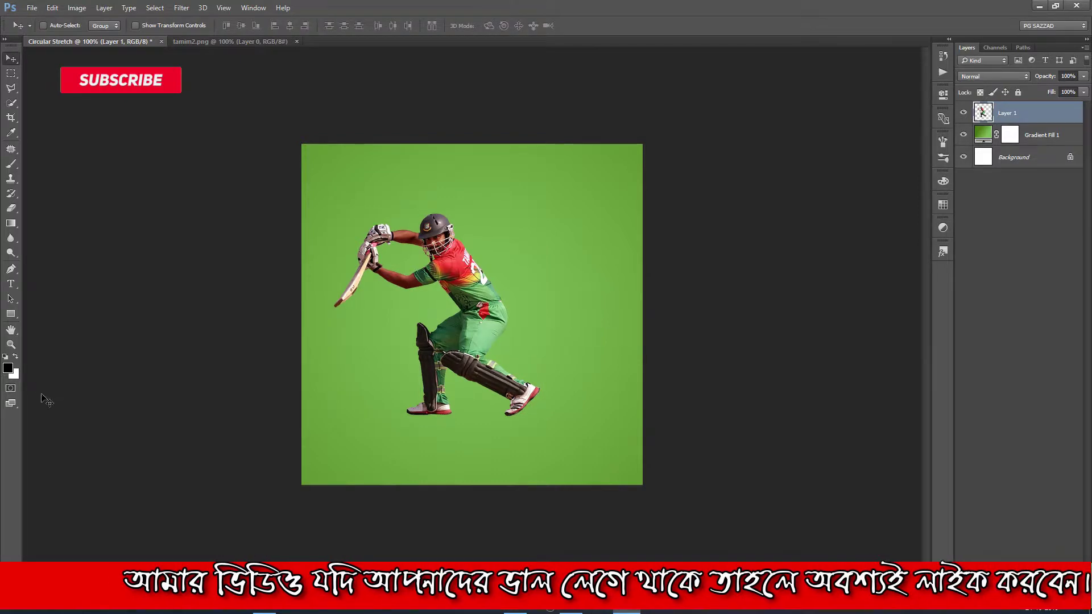
Select a one-pixel-wide vertical strip of the cricketer from the helmet top to the chest and copy it onto a new layer
left_click(10, 345)
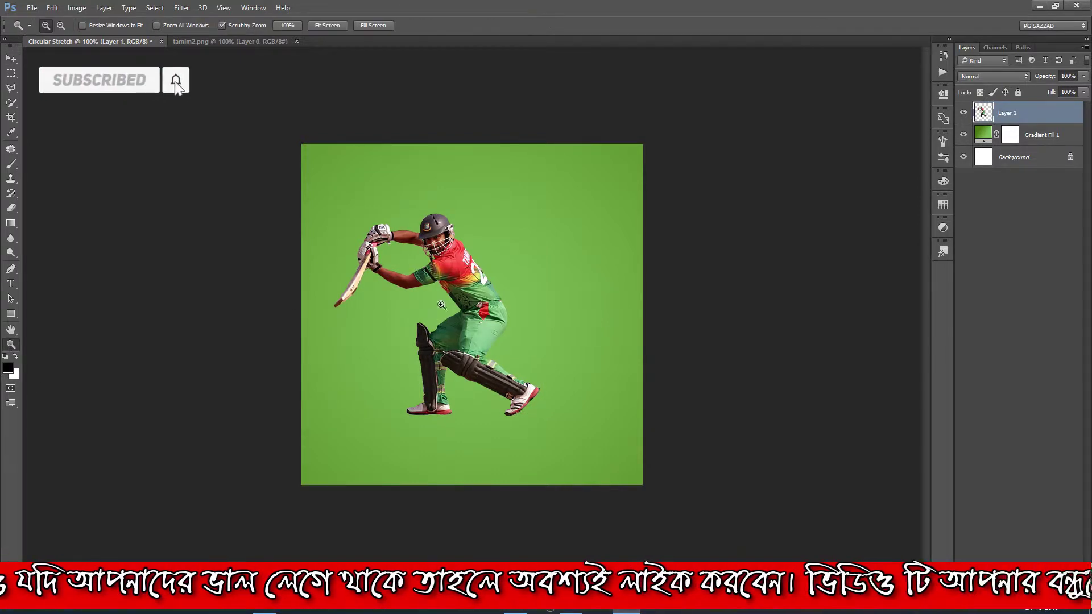
left_click(440, 275)
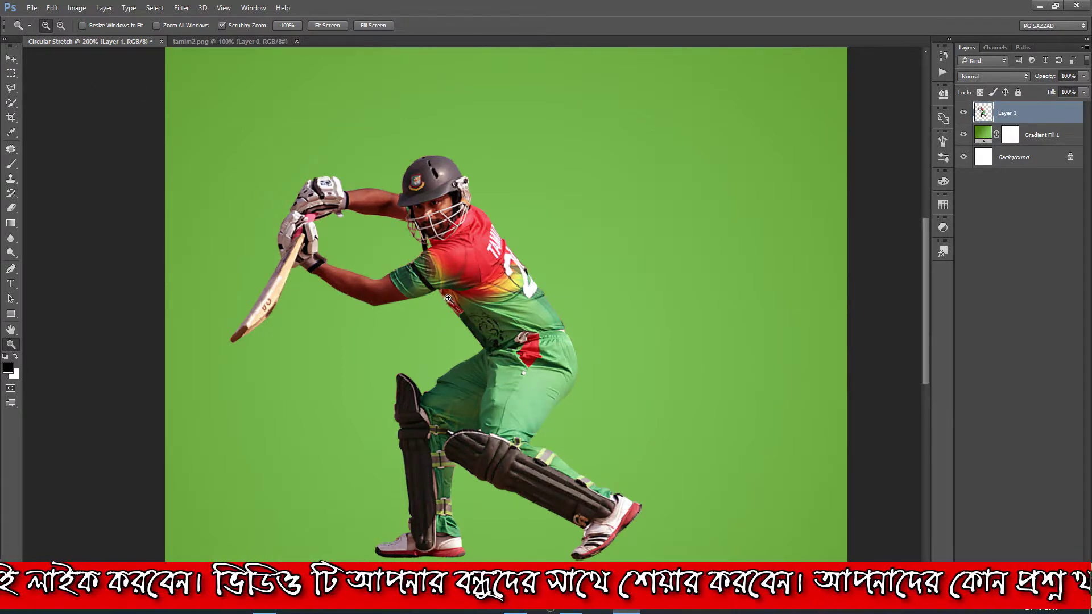
left_click(10, 74)
left_click_drag(432, 161, 432, 290)
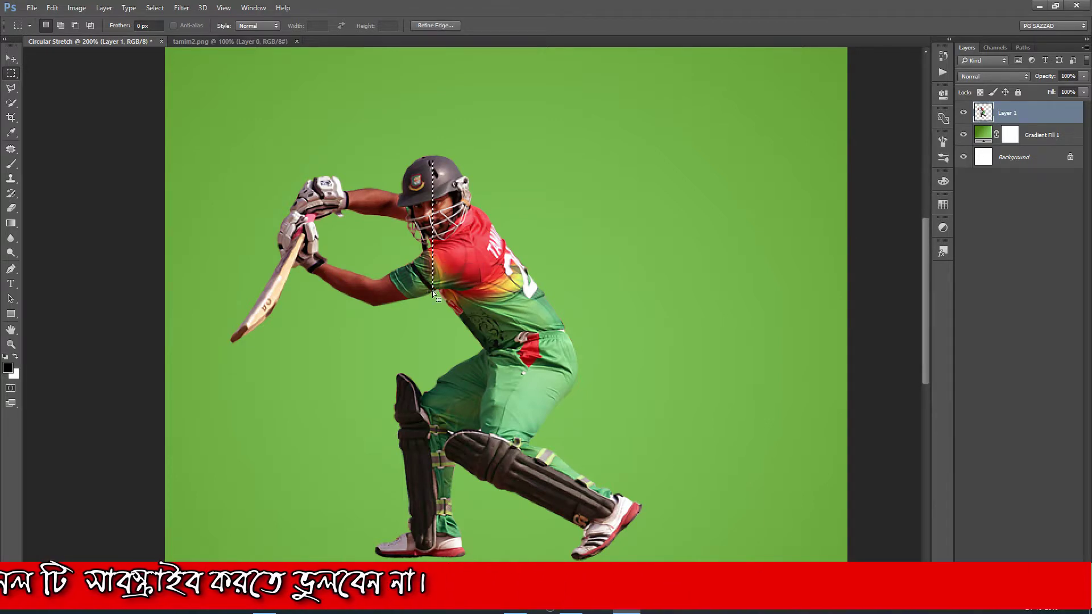
key("ctrl+j")
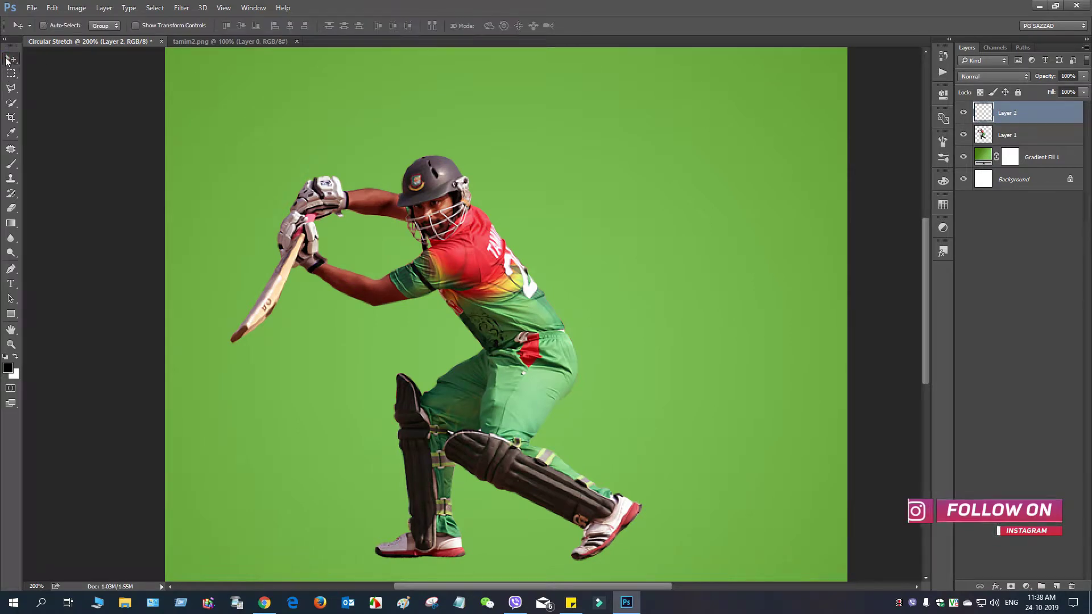
Stretch the copied helmet-to-chest strip across the full canvas width, nudge it up to the helmet's top edge, and apply the transform
key("ctrl+t")
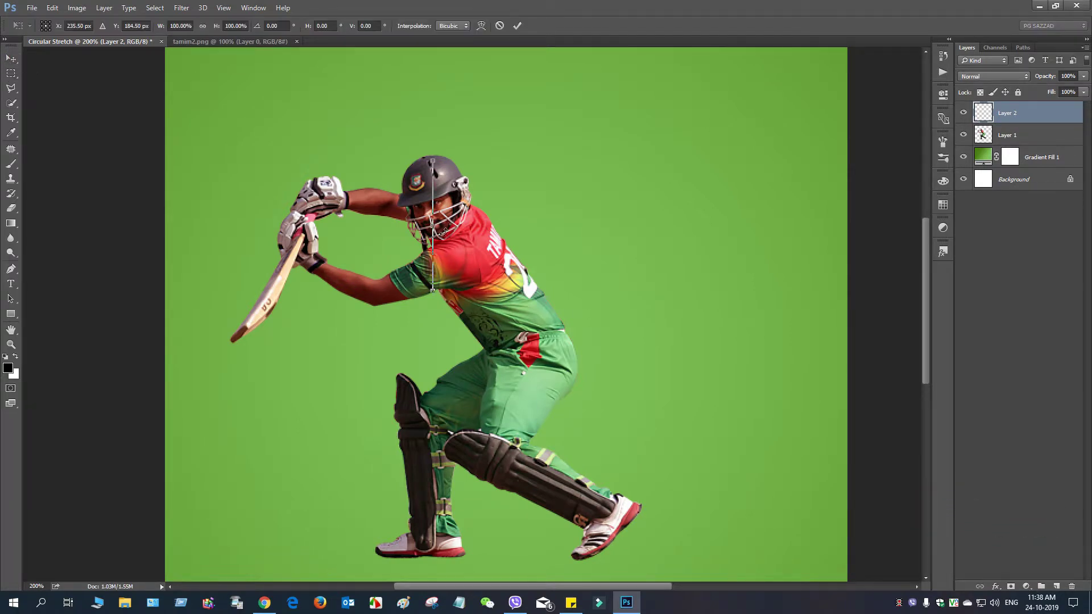
left_click_drag(435, 226, 847, 259)
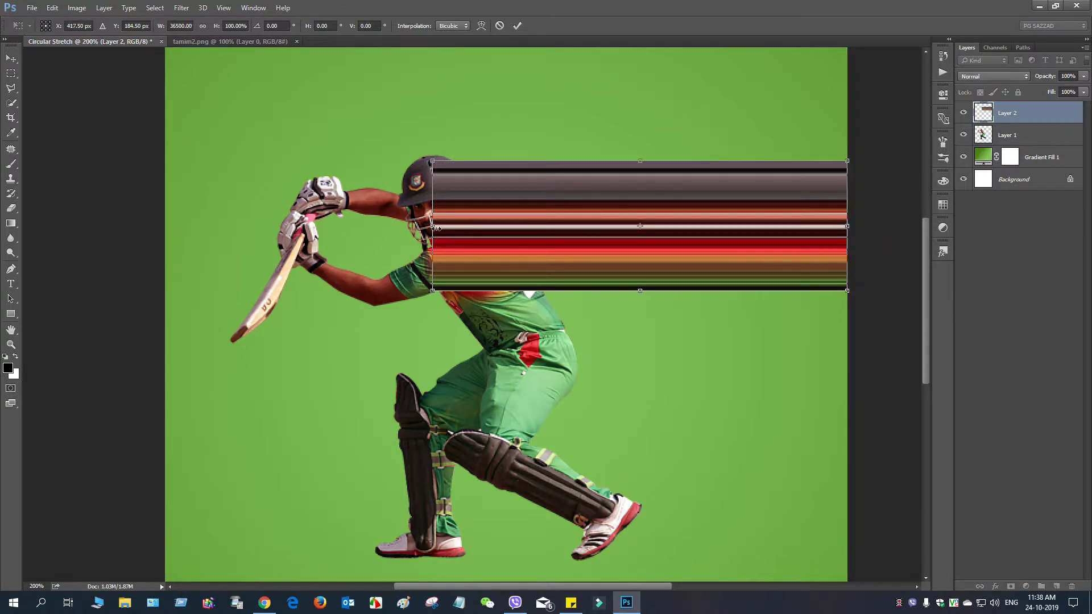
left_click_drag(432, 226, 165, 221)
left_click_drag(419, 188, 420, 182)
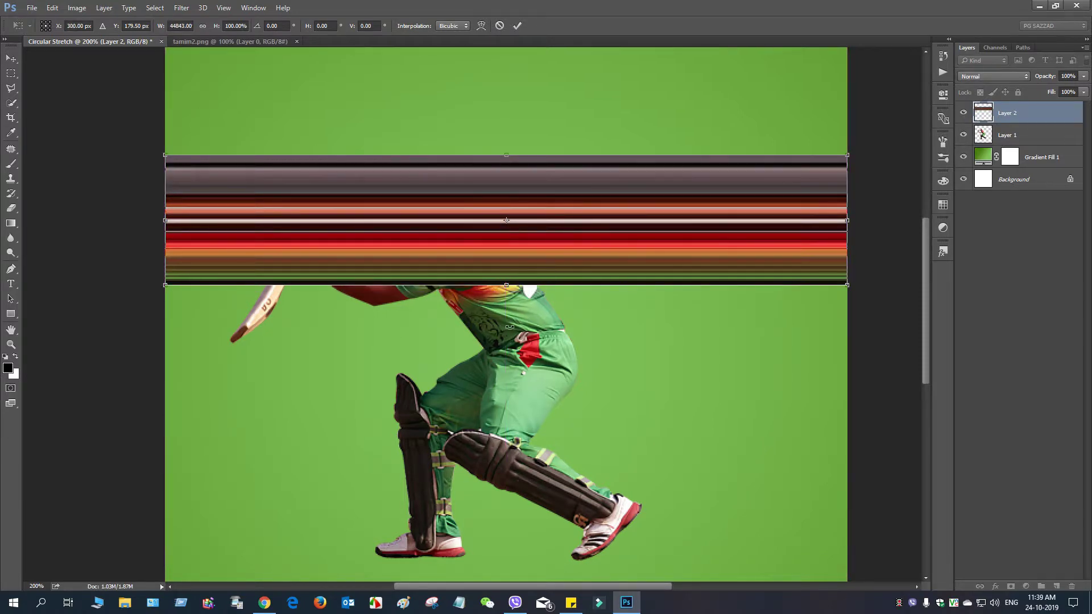
left_click(517, 25)
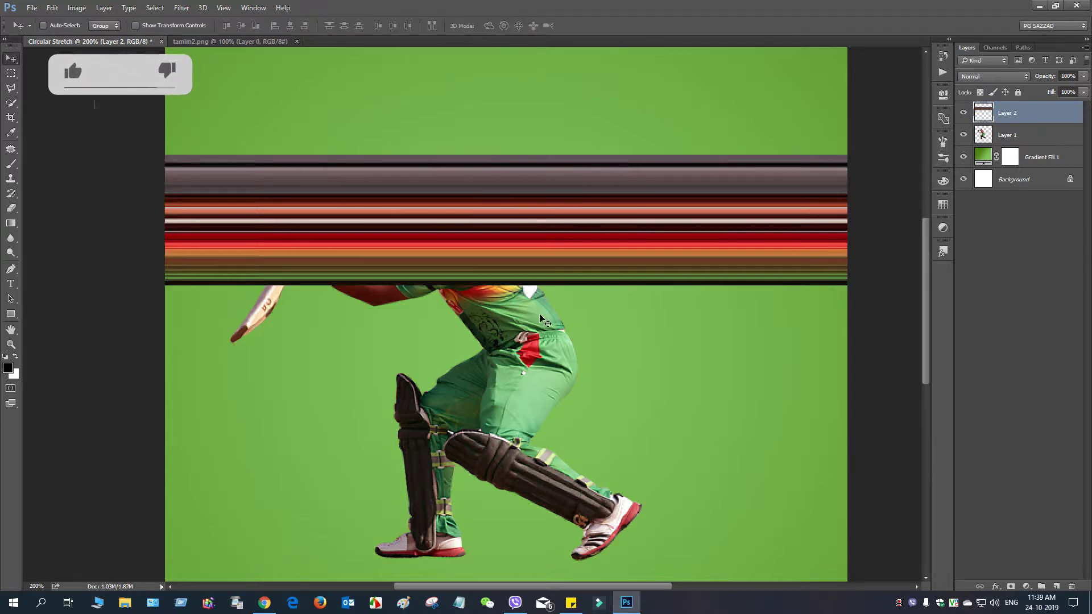
Select a one-pixel-wide vertical strip from the stripe band's lower edge down through the torso and front knee pad
key("m")
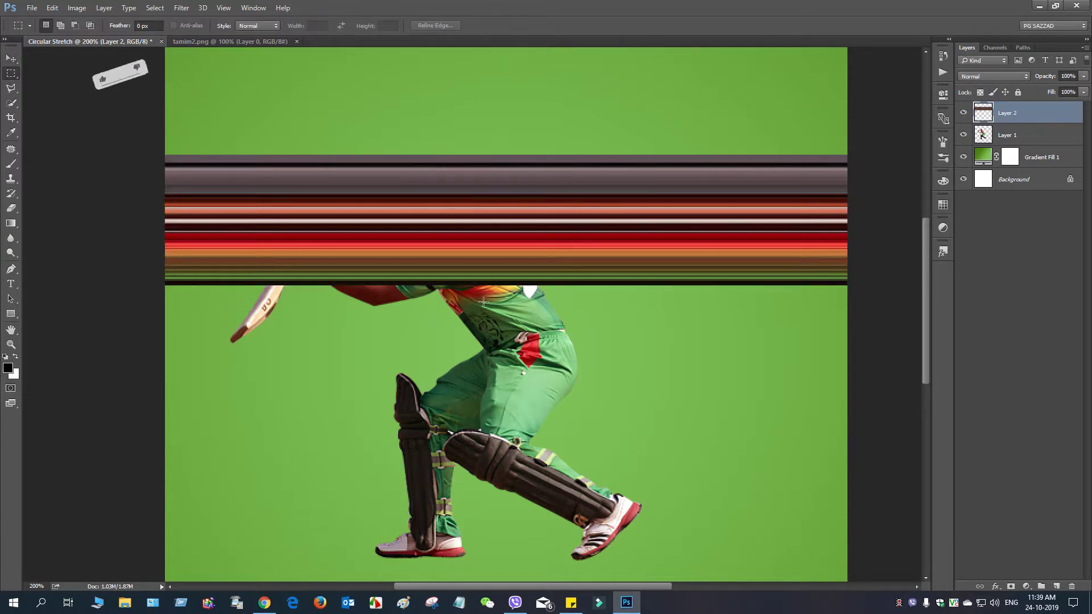
left_click_drag(501, 286, 500, 494)
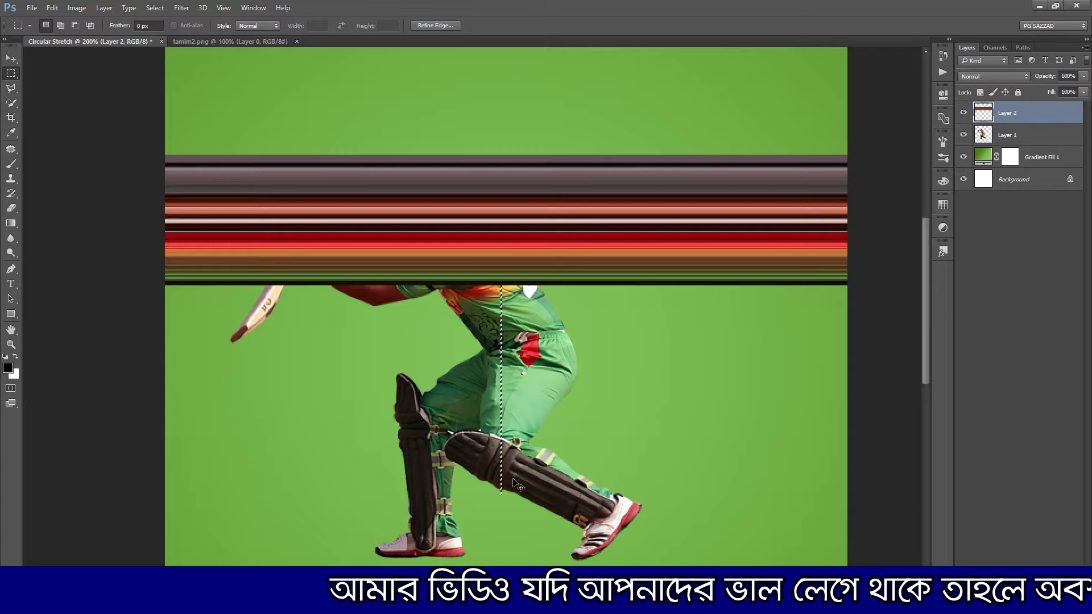
Try to copy the selected strip from Layer 2 onto a new layer
key("ctrl+j")
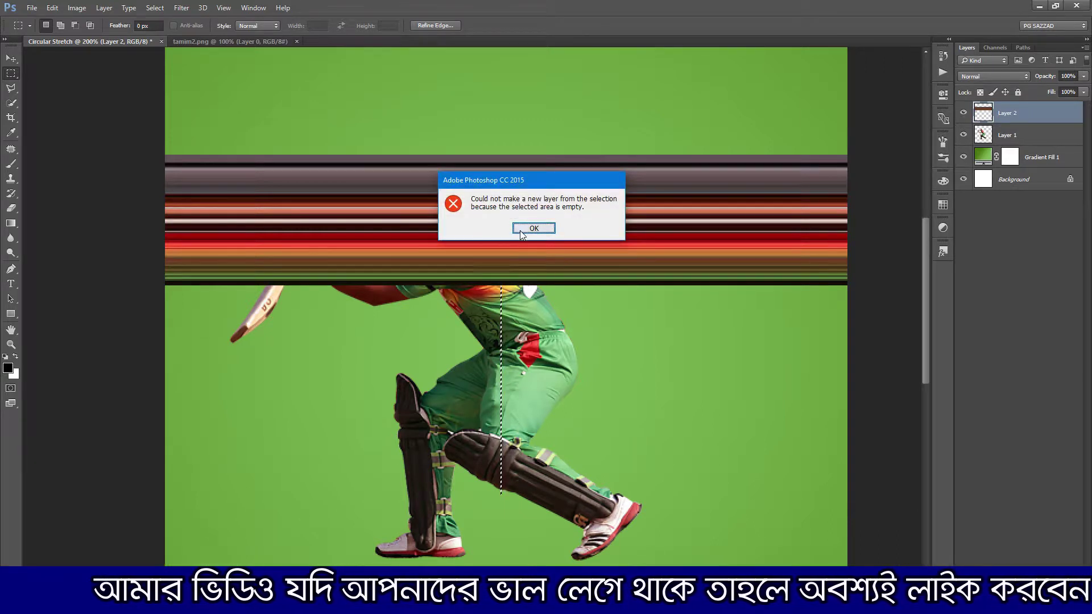
left_click(520, 230)
key("ctrl+j")
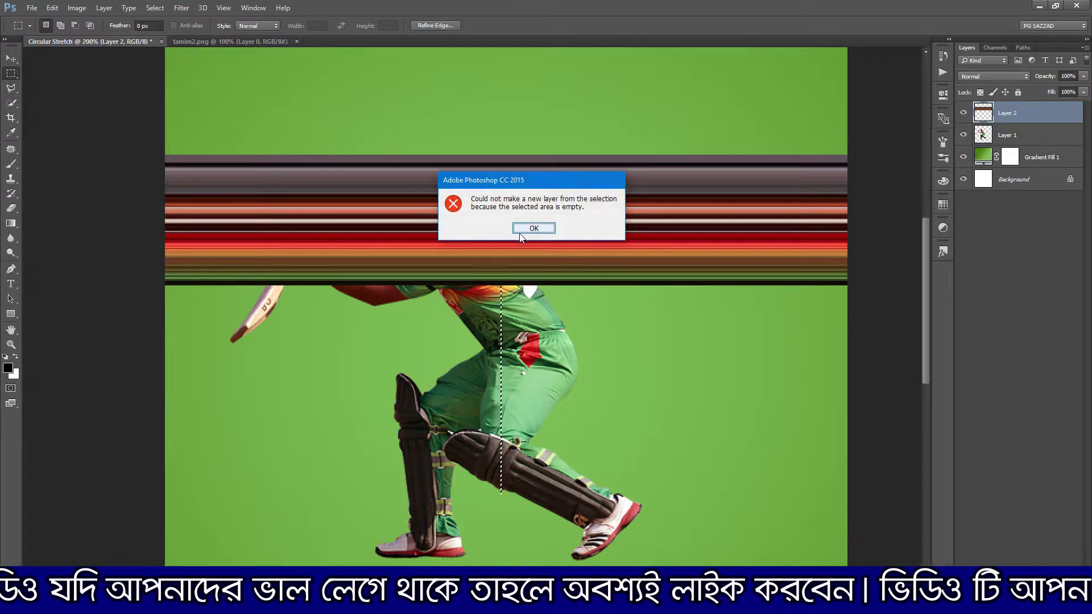
left_click(536, 229)
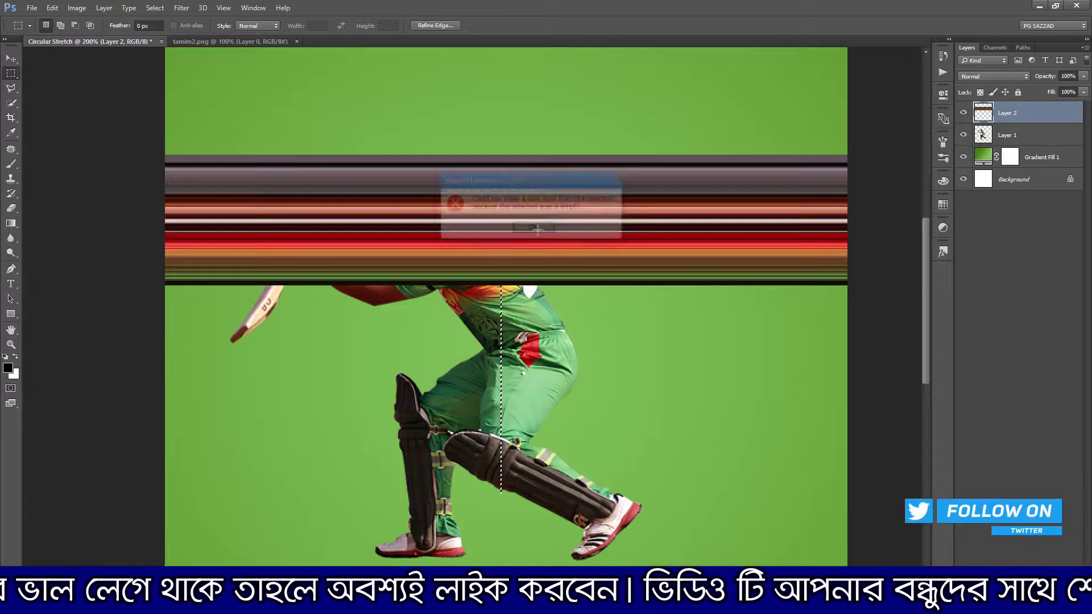
Copy the selected torso strip from Layer 1 onto a new layer, stretch it across the full canvas width, and apply the transform
left_click(1037, 140)
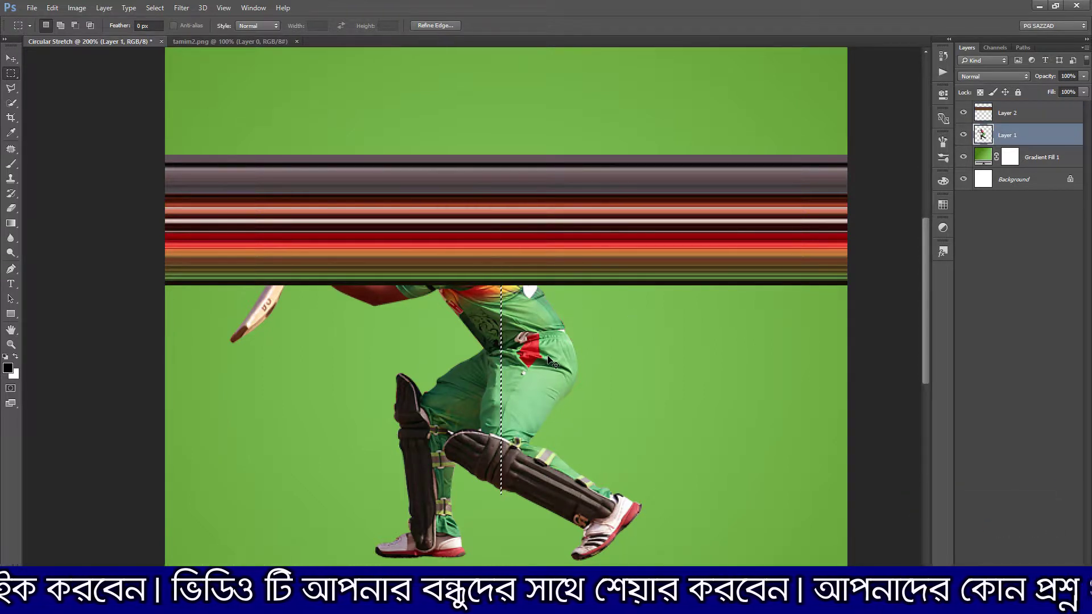
key("ctrl+j")
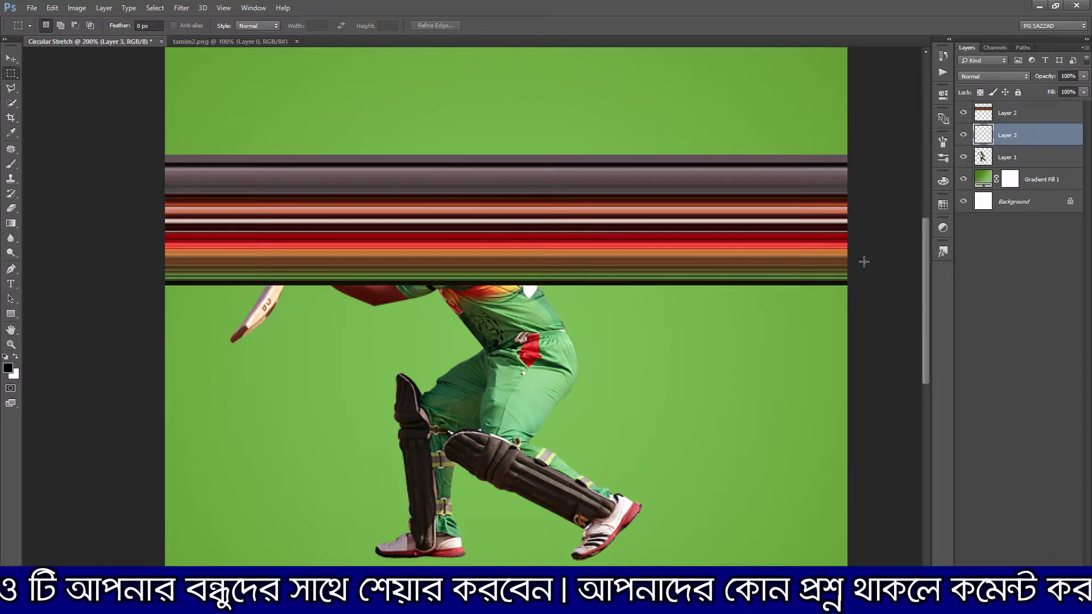
key("ctrl+t")
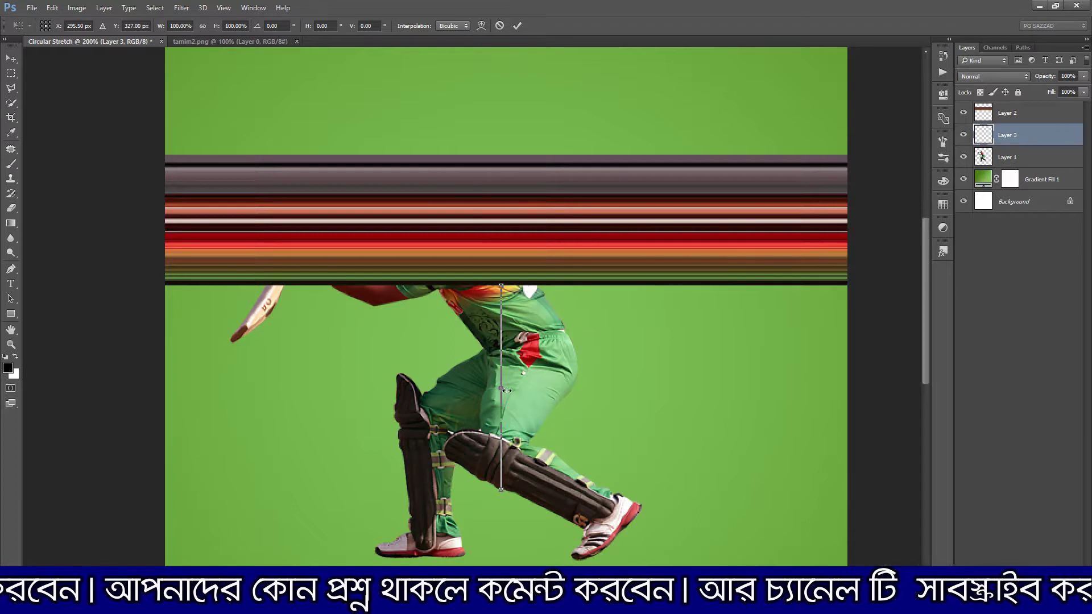
mouse_move(500, 387)
left_mouse_down()
mouse_move(867, 387)
mouse_move(849, 387)
left_mouse_up()
left_click_drag(498, 388, 164, 365)
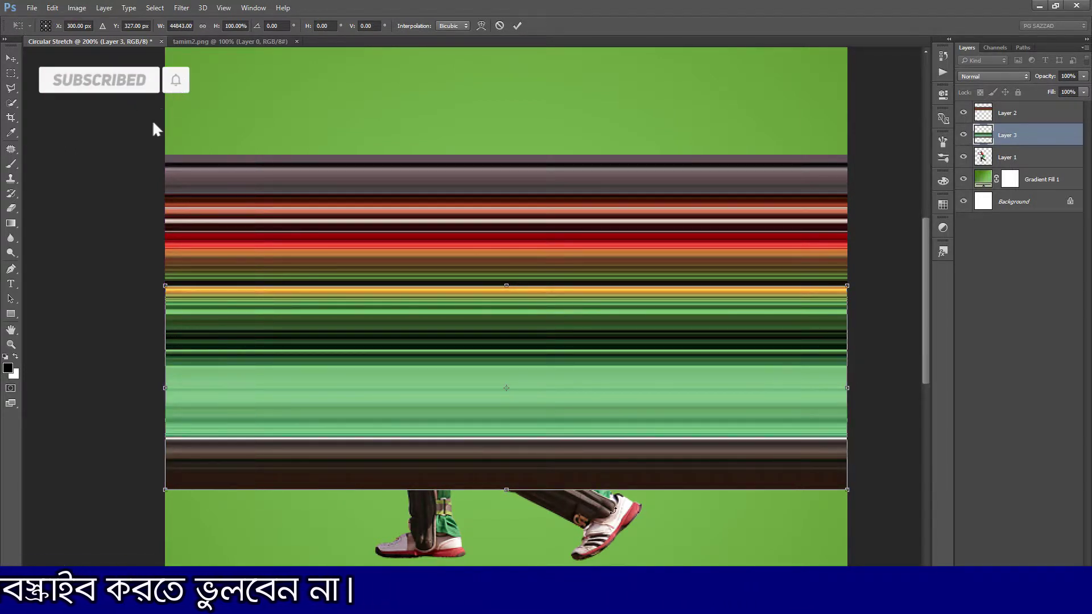
left_click(10, 73)
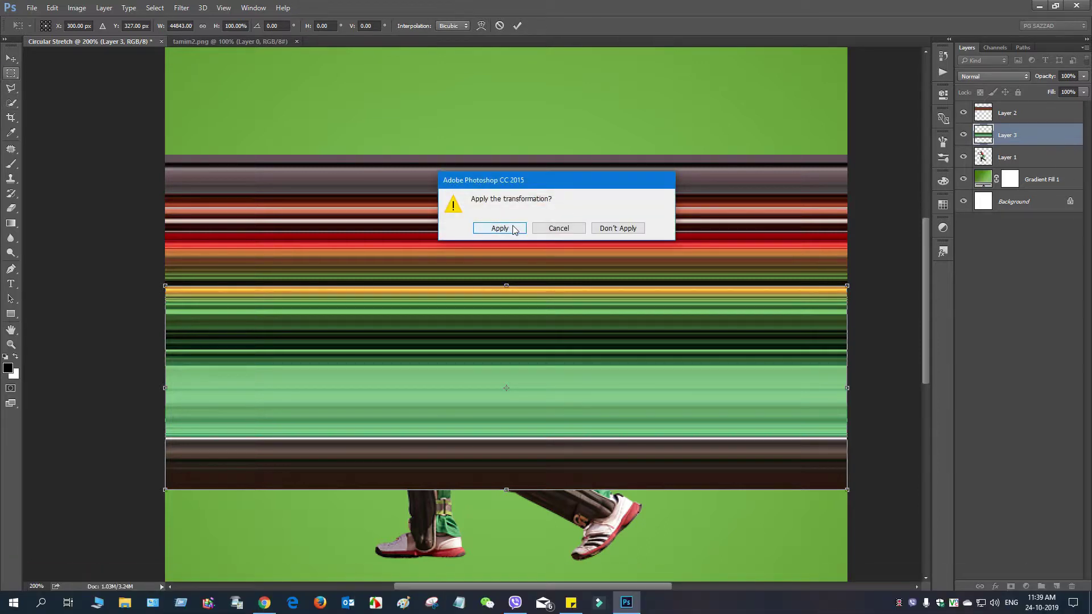
left_click(500, 228)
Select a thin vertical strip of Layer 1 through the outstretched leg's pad and shoe below the stripes, and copy it onto a new layer
left_click(991, 165)
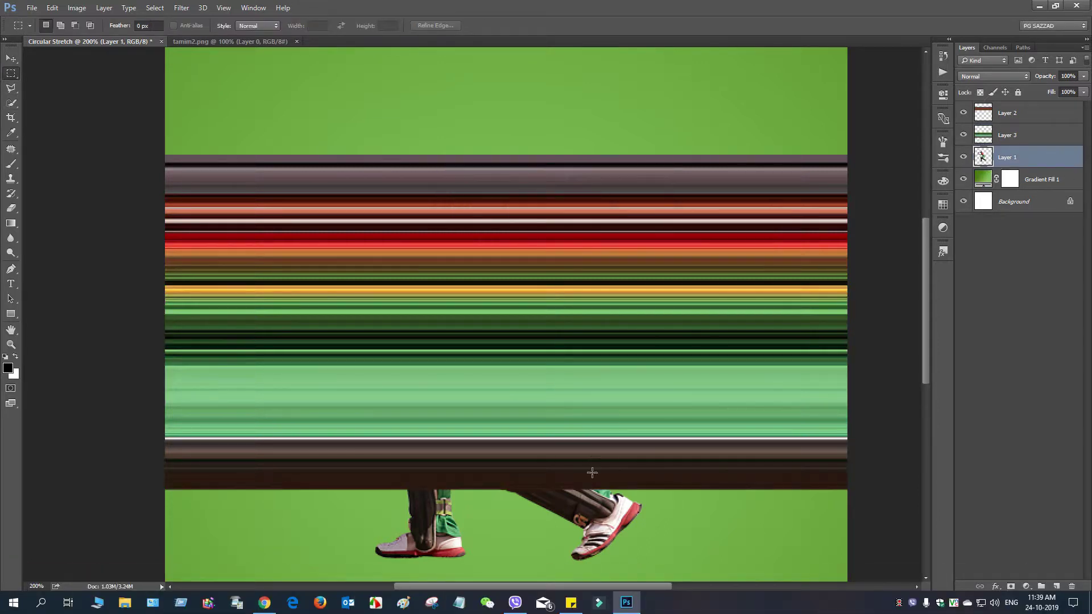
left_click_drag(595, 489, 595, 552)
key("ctrl+j")
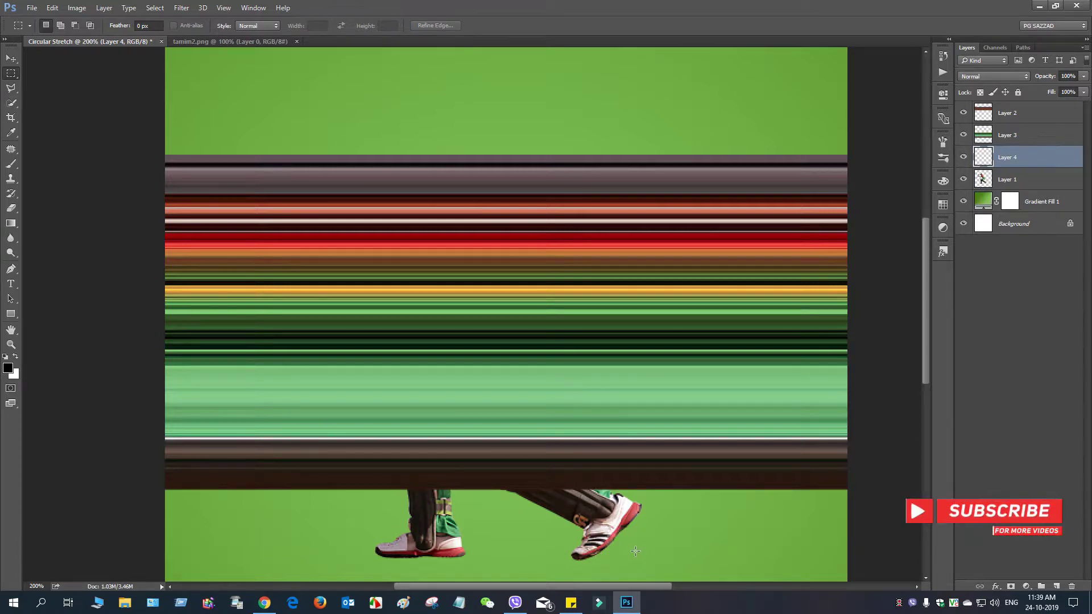
Stretch the copied shoe strip in both directions to span the full canvas width, and apply the transform
key("ctrl+t")
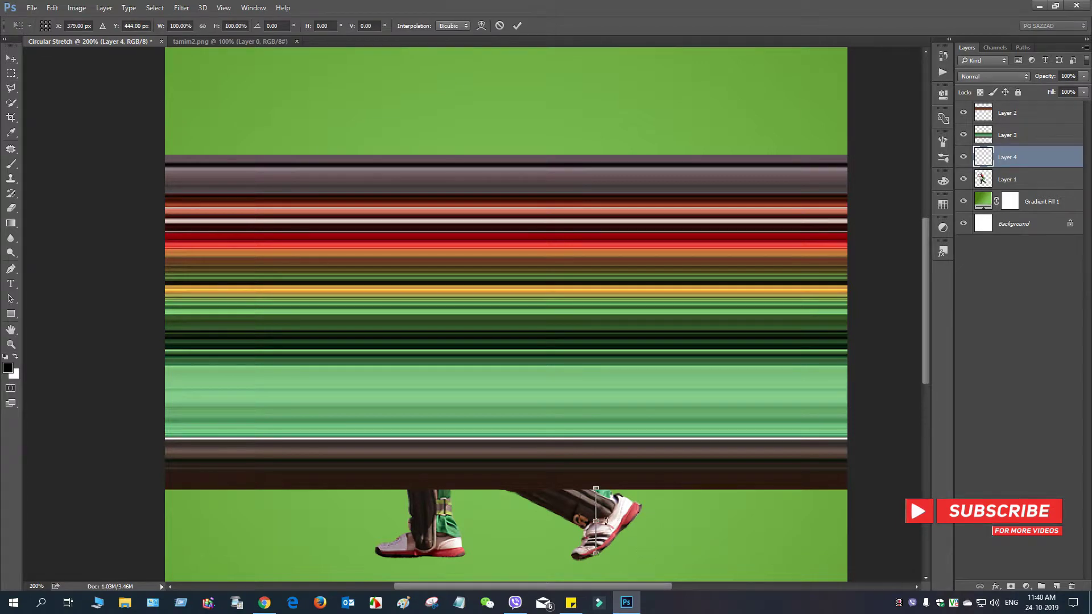
left_click_drag(596, 520, 847, 525)
left_click_drag(594, 520, 163, 507)
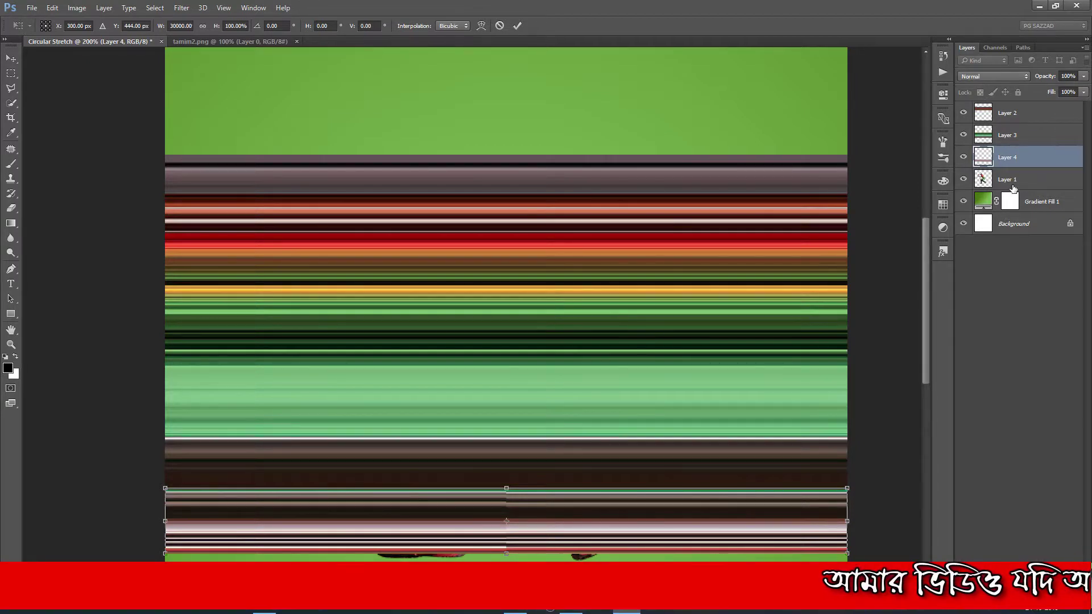
left_click(517, 26)
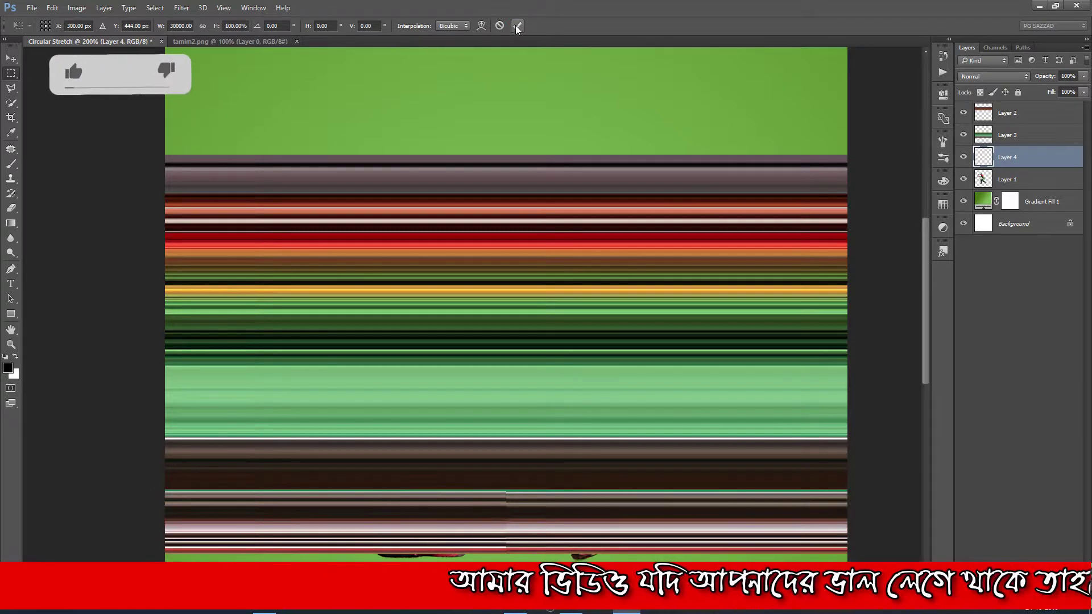
Merge the three stretched stripe layers into one and move the cricketer layer above it
left_click(1033, 127, "shift")
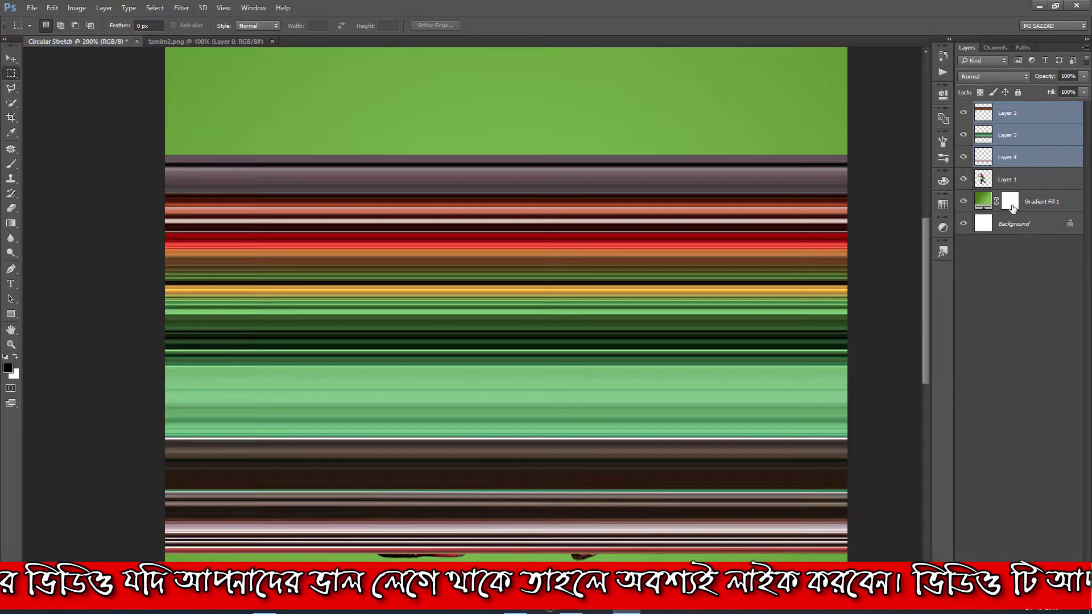
right_click(1043, 114)
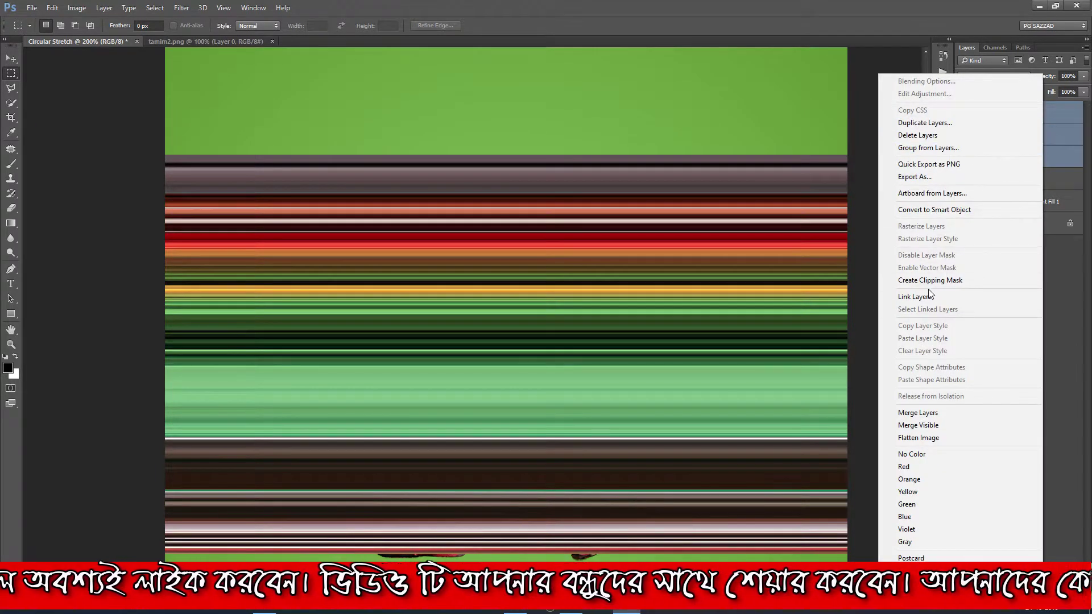
left_click(917, 412)
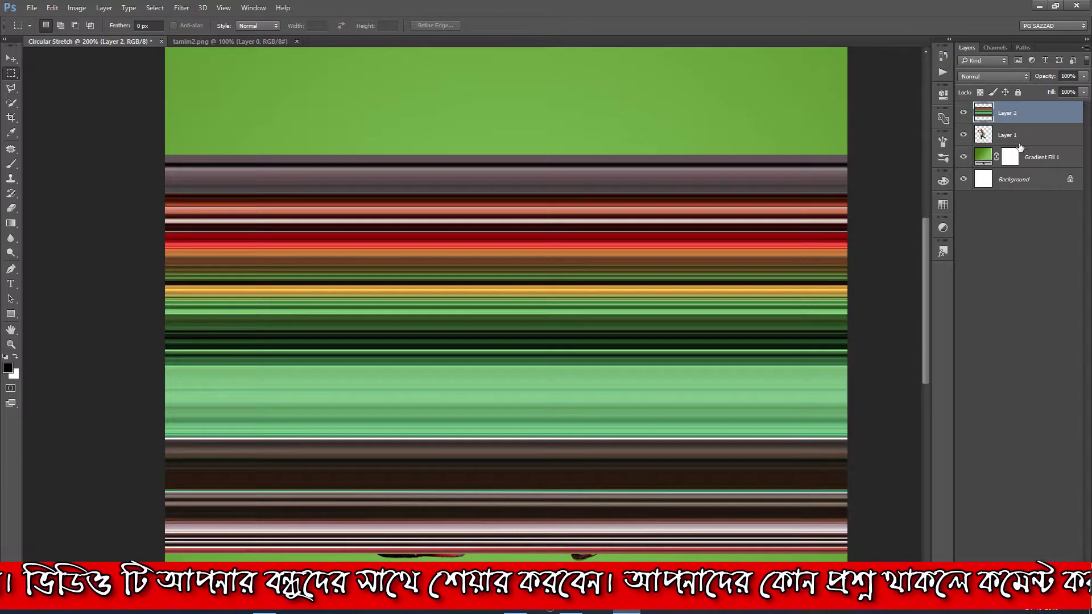
left_click_drag(1033, 138, 1049, 107)
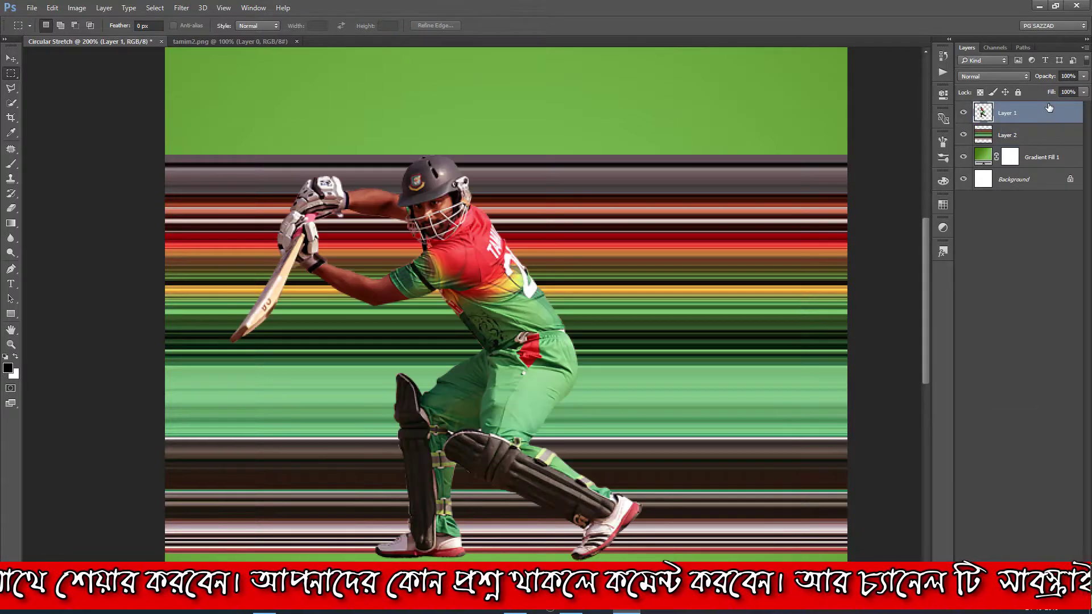
Apply the Polar Coordinates filter to the merged stripe layer, Layer 2, using Rectangular to Polar
left_click(1026, 137)
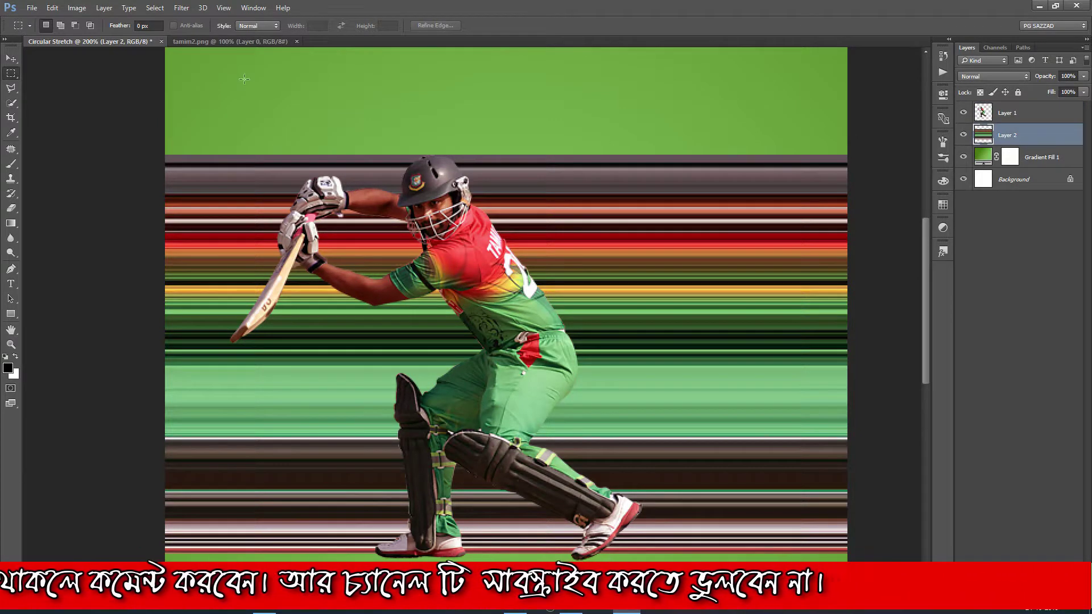
left_click(181, 8)
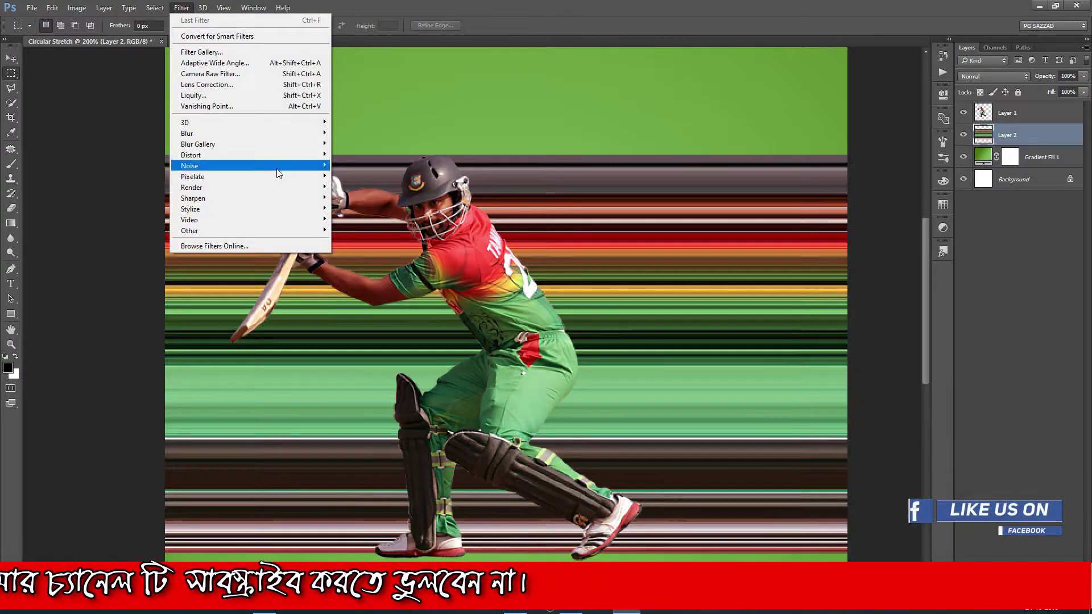
mouse_move(279, 178)
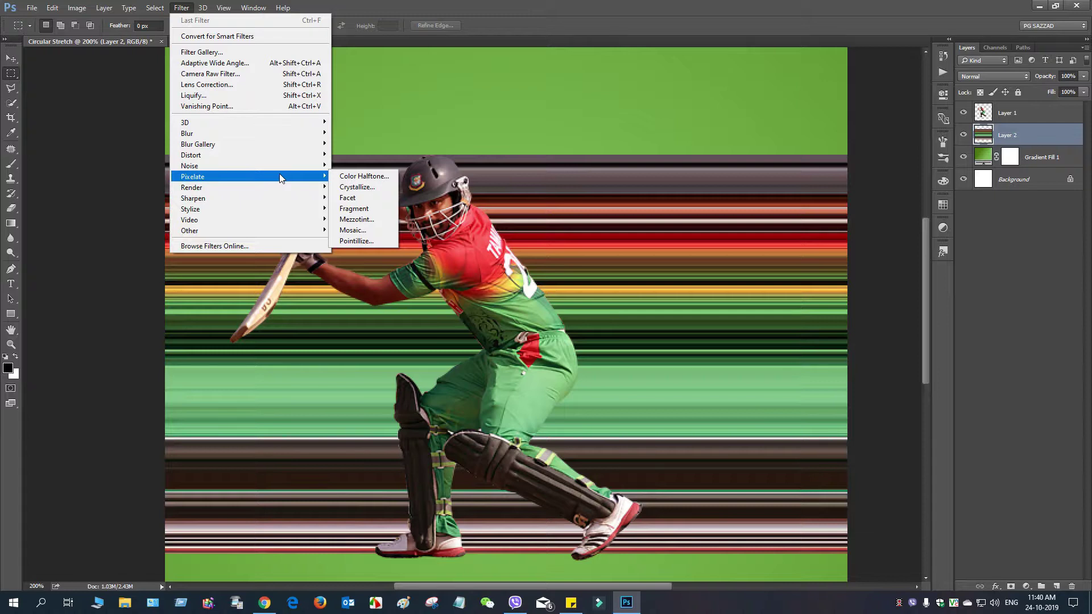
mouse_move(295, 194)
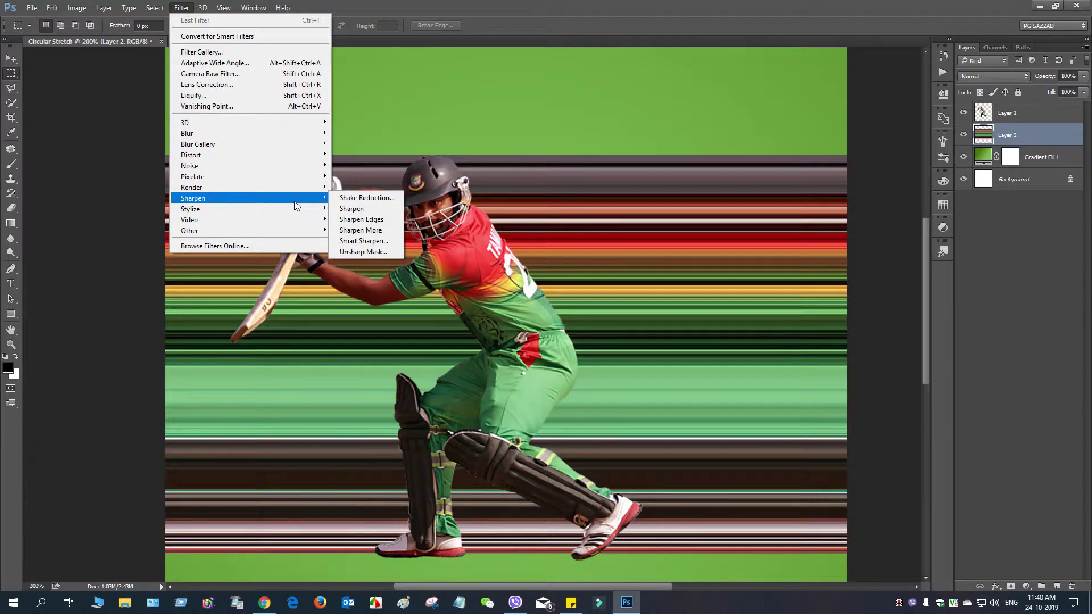
mouse_move(311, 159)
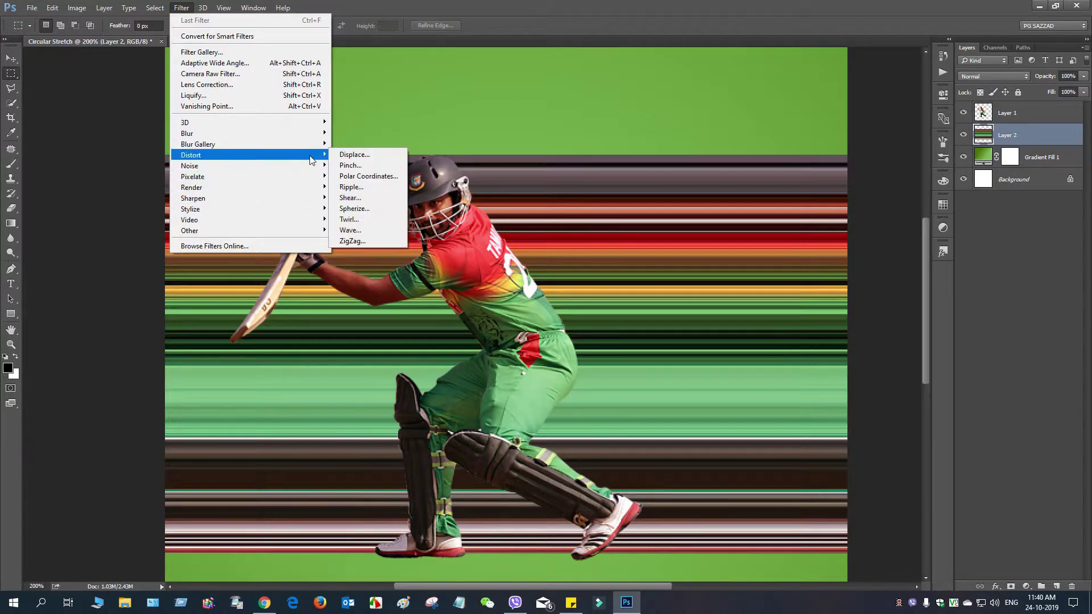
left_click(392, 176)
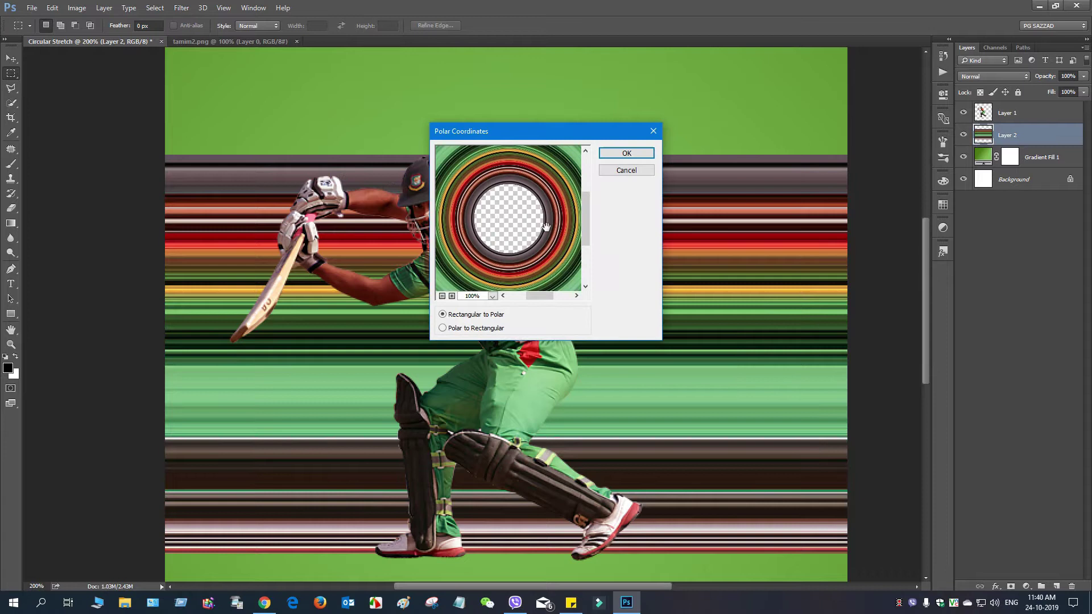
left_click_drag(489, 131, 630, 131)
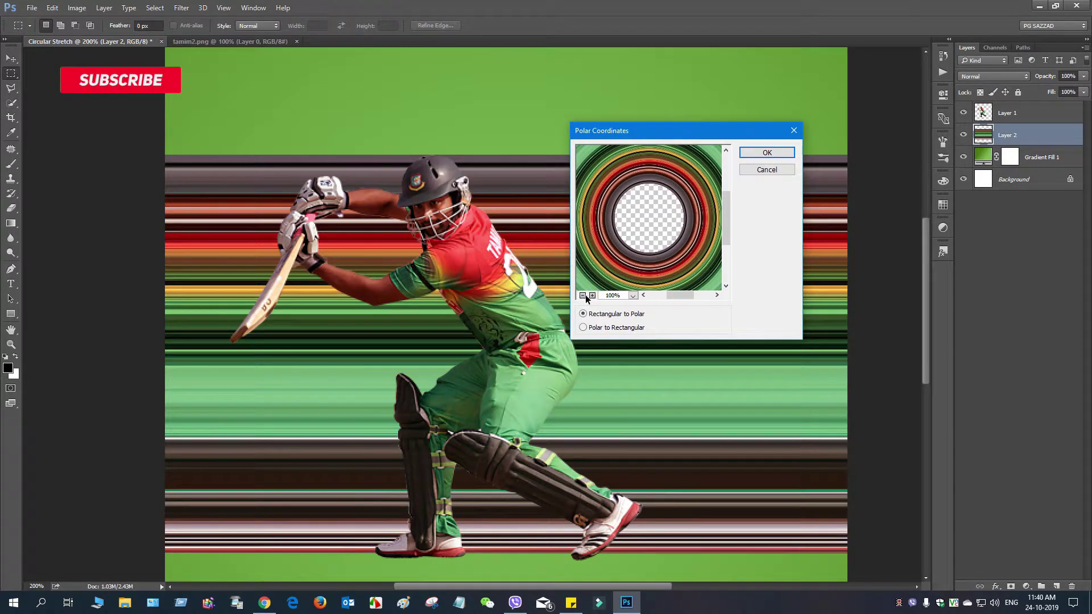
left_click(583, 296)
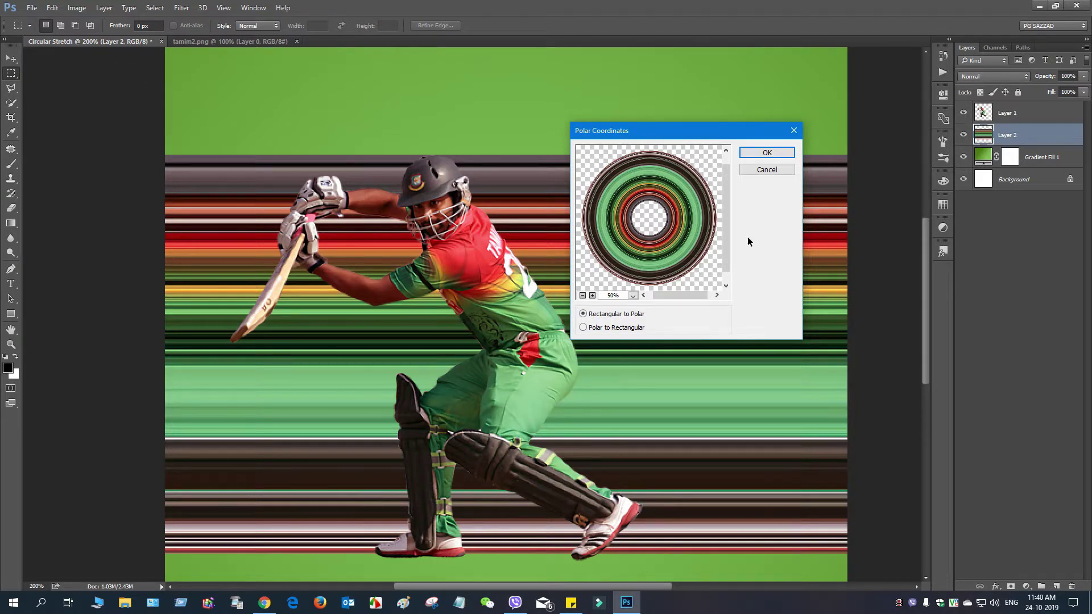
left_click(584, 328)
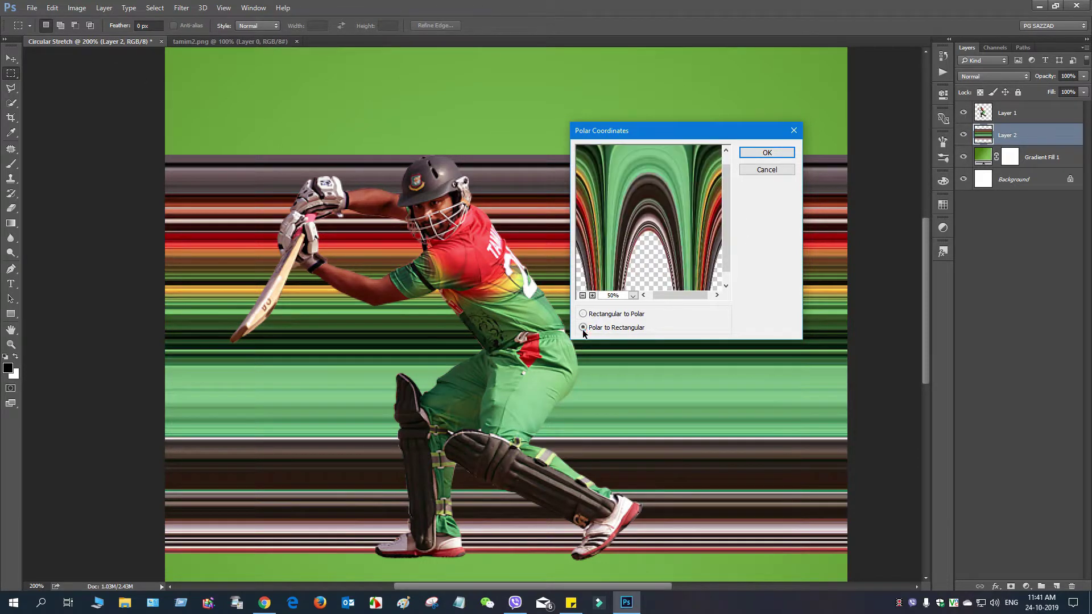
left_click(587, 315)
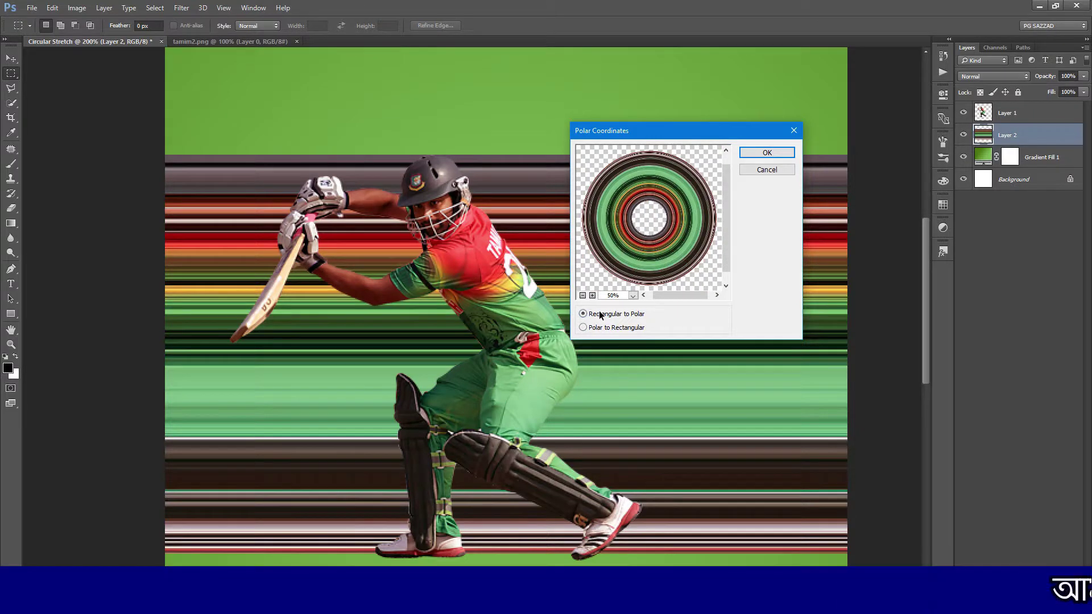
left_click(778, 153)
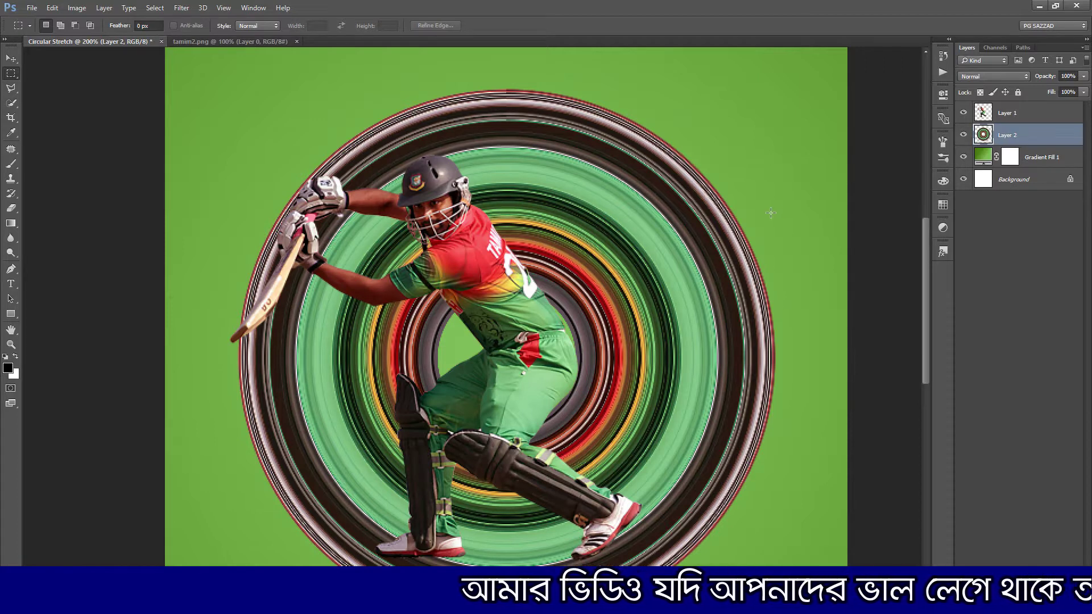
Scale the ring on Layer 2 proportionally to about 82%, position it behind the cricketer from helmet to shoes, and apply the transform
key("ctrl+t")
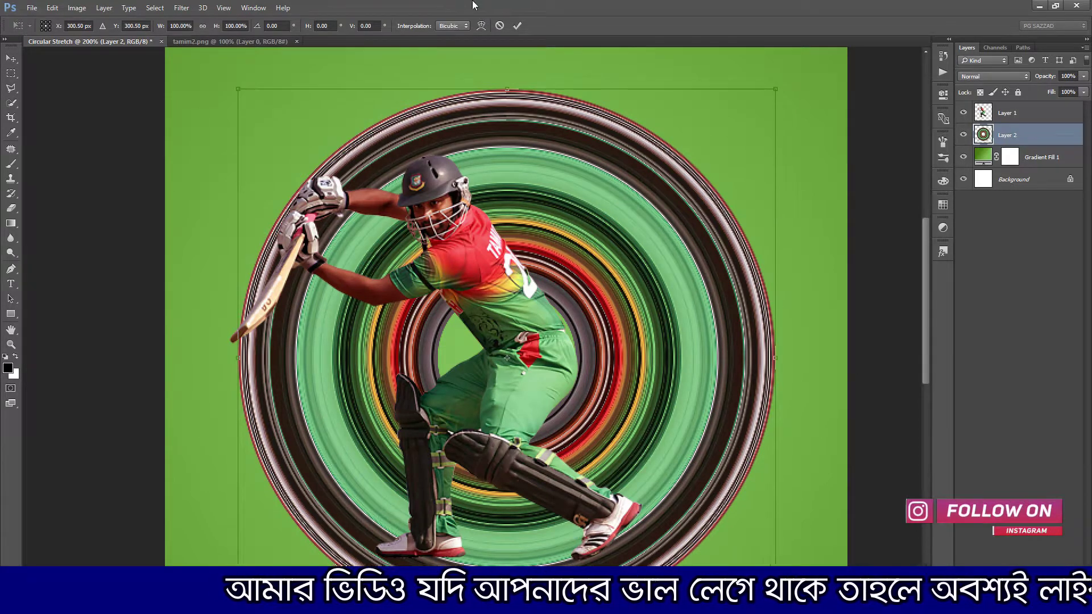
left_click_drag(242, 91, 301, 151)
left_click_drag(626, 252, 589, 209)
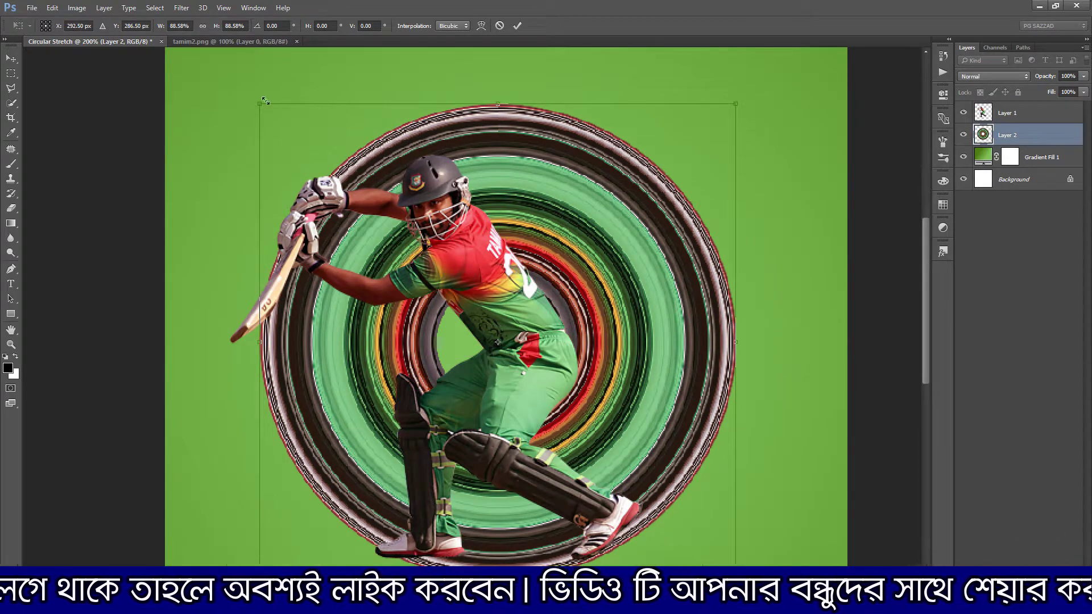
left_click_drag(261, 108, 282, 126)
left_click_drag(598, 235, 560, 257)
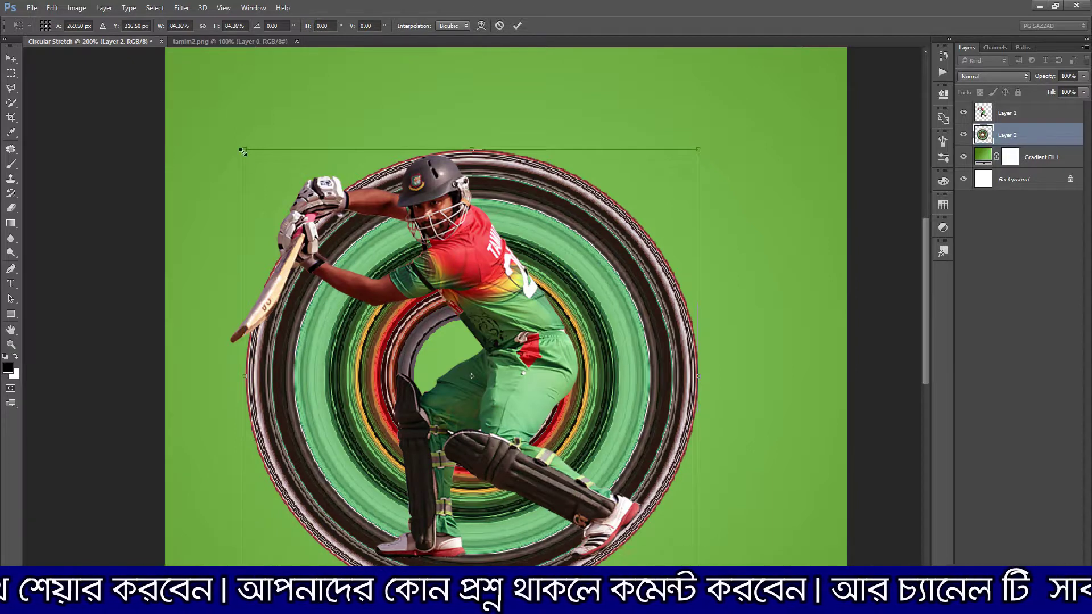
left_click_drag(245, 148, 262, 164)
mouse_move(553, 214)
left_mouse_down()
mouse_move(514, 196)
mouse_move(539, 203)
left_mouse_up()
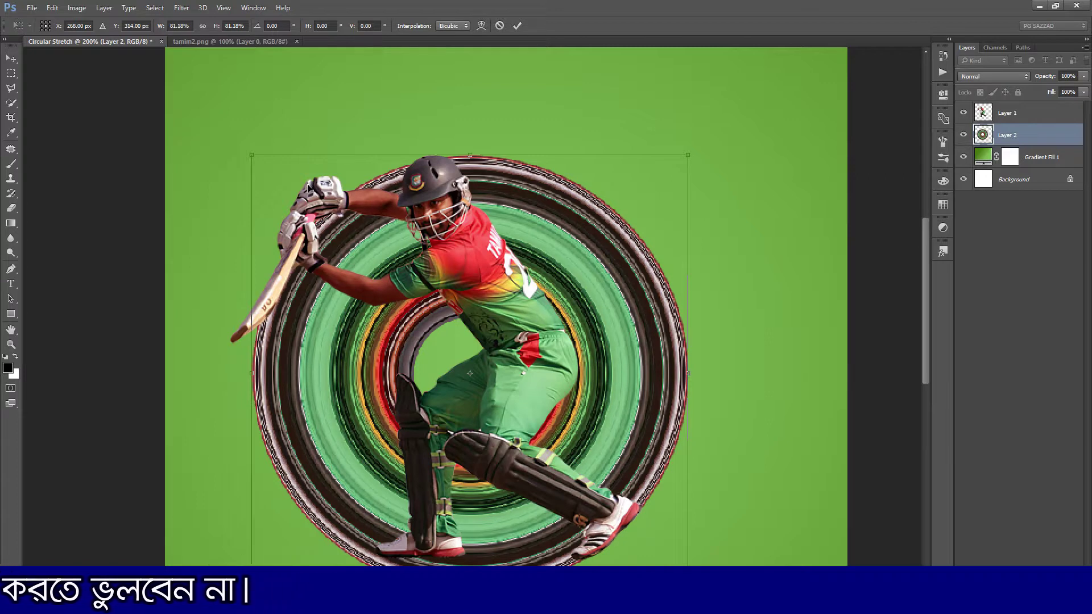
left_click_drag(490, 174, 493, 176)
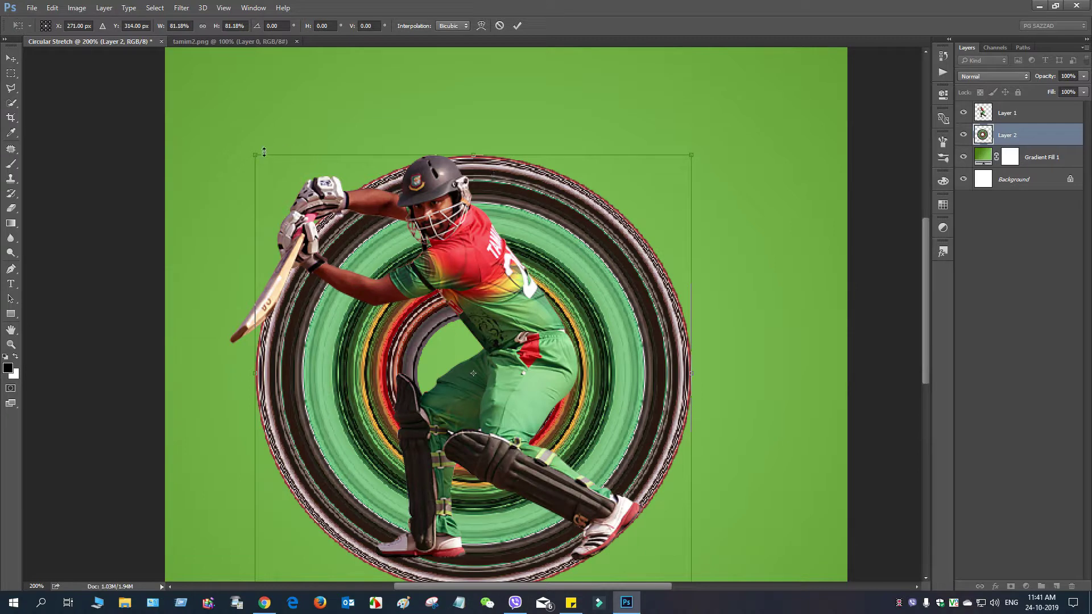
left_click_drag(254, 154, 248, 152)
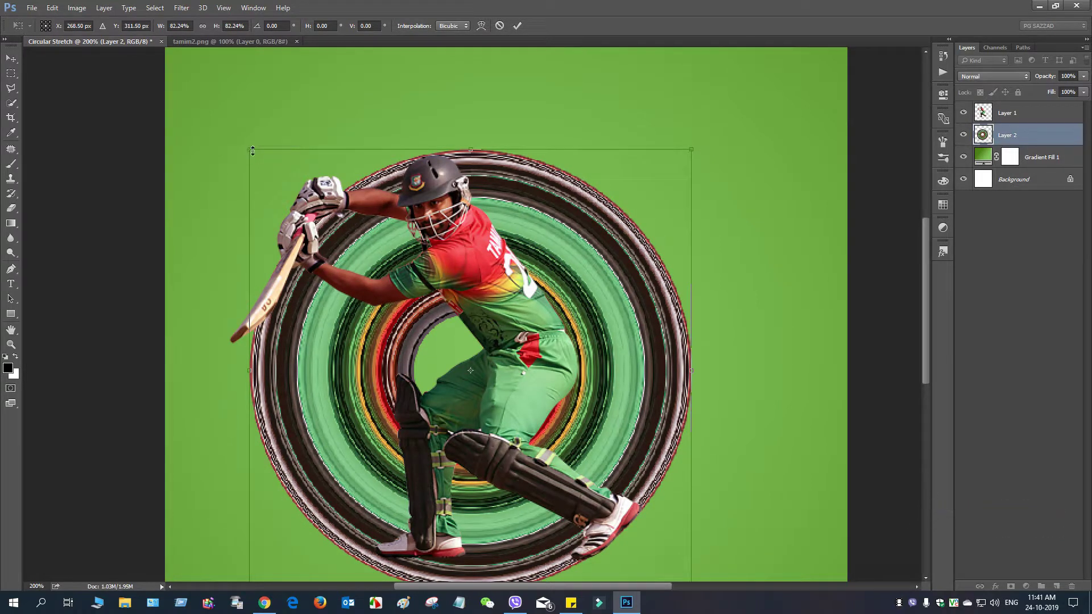
left_click(517, 25)
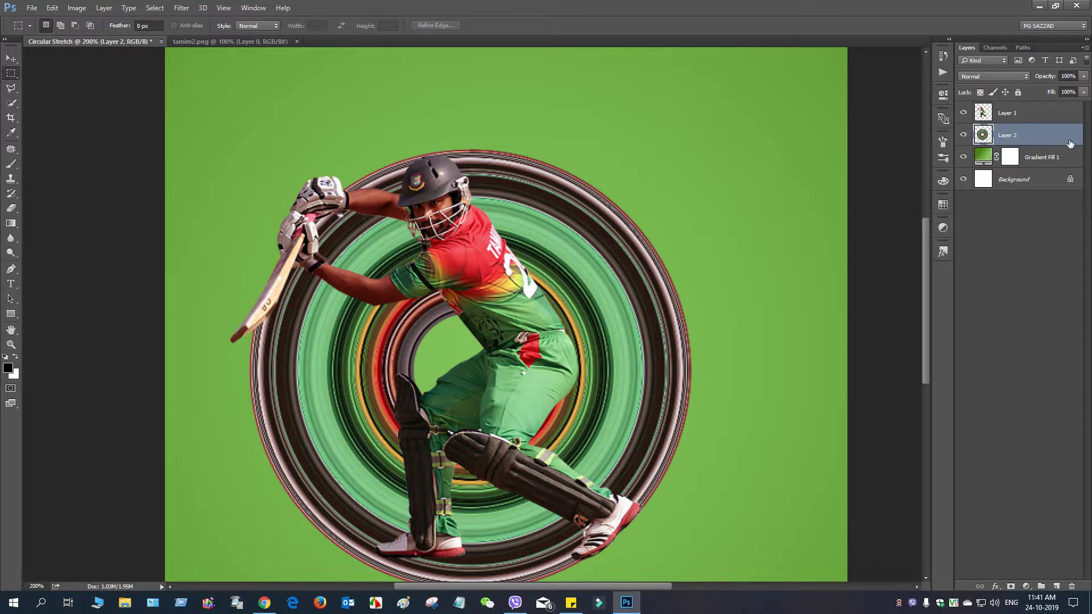
Nudge the cricketer on Layer 1 slightly upward with the Move tool to align him with the ring
left_click(1030, 113)
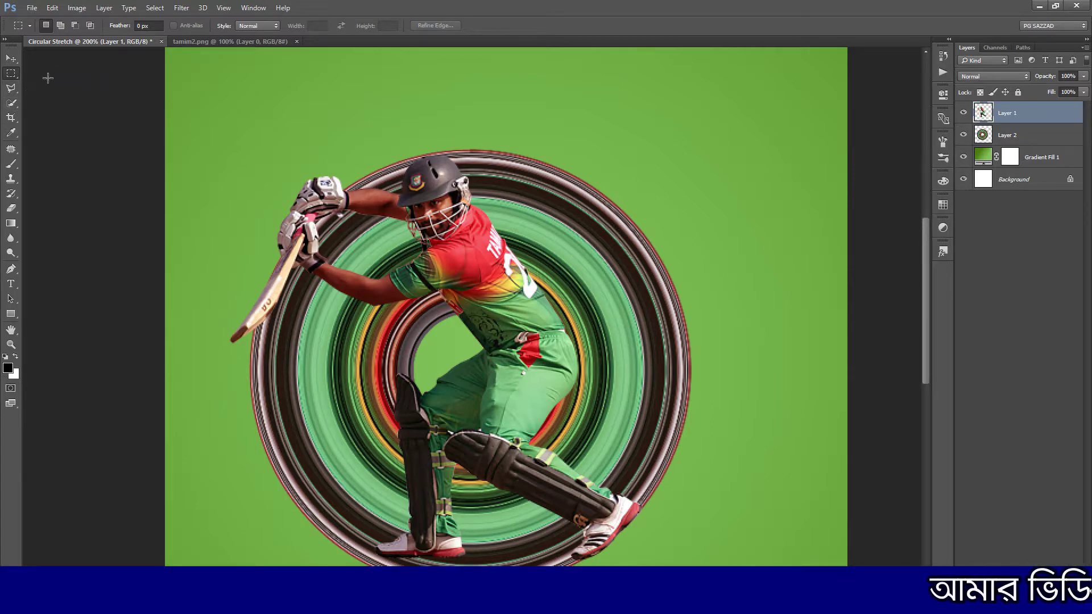
left_click(11, 59)
key("Up")
key("Up")
key("Up")
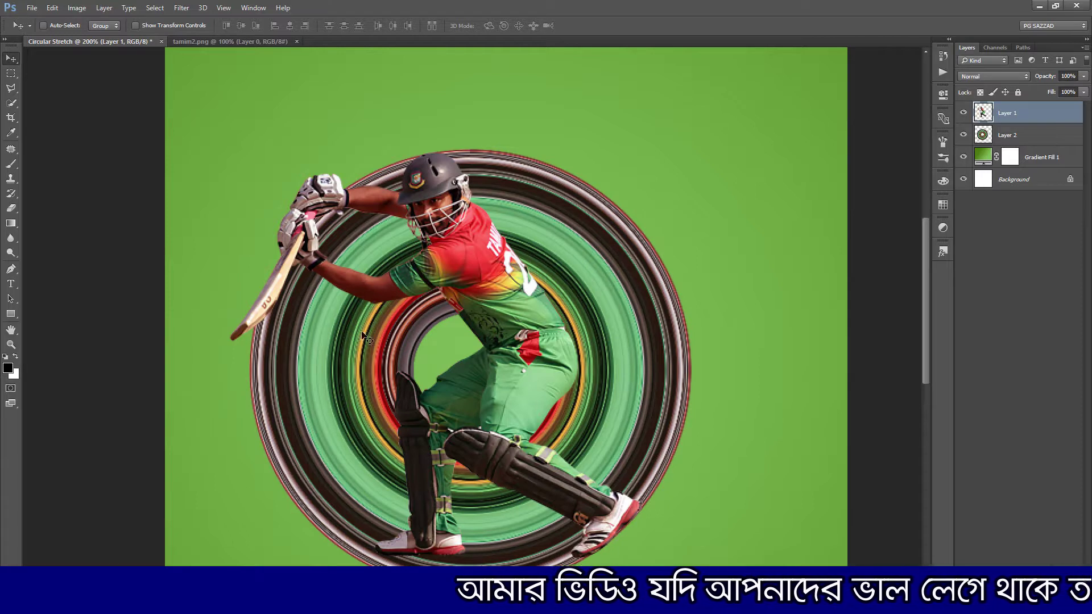
With Layer 2 active, draw a closed Pen path from above the helmet down through the body to the outstretched shoe and around the ring's left half
left_click(1011, 137)
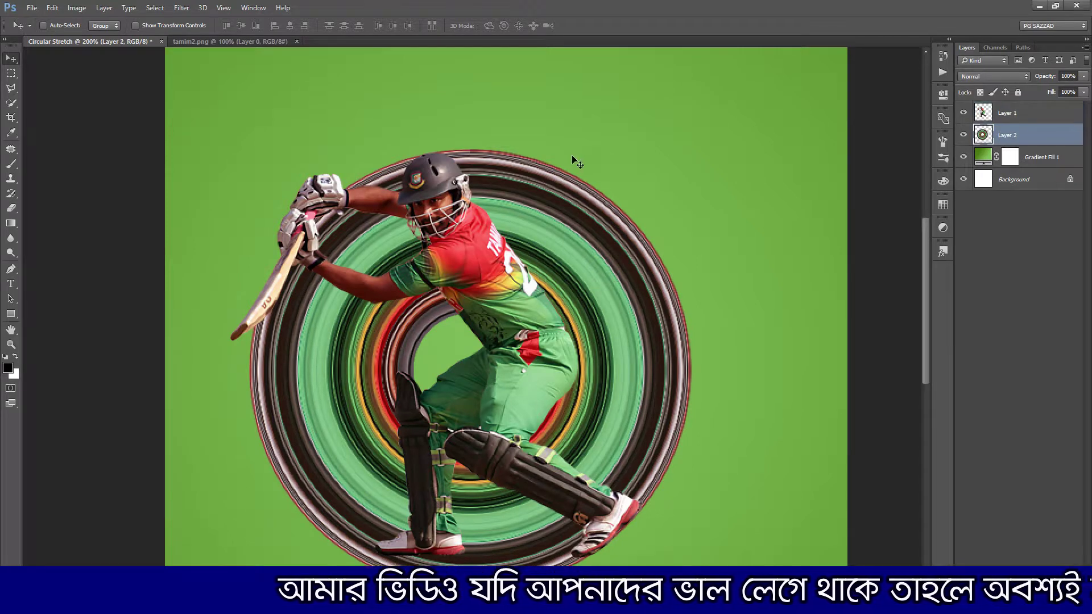
left_click(10, 271)
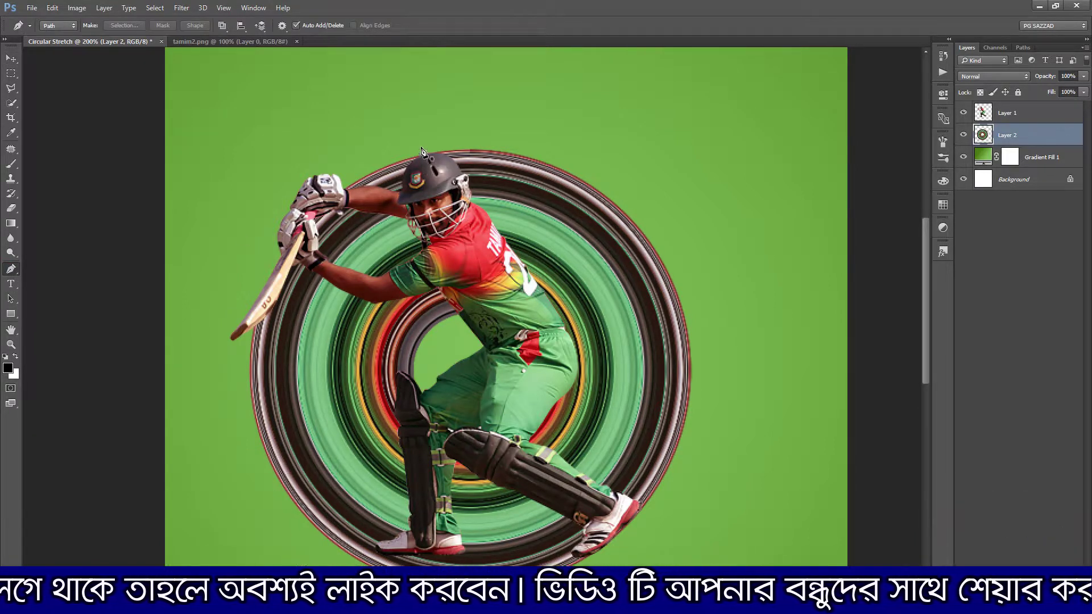
left_click(421, 148)
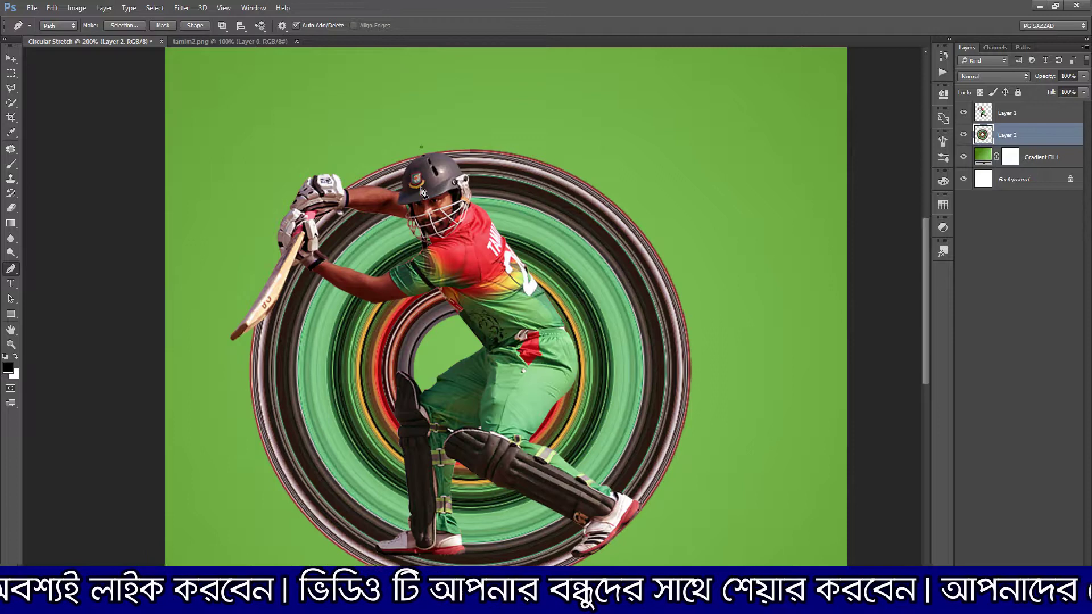
left_click(472, 287)
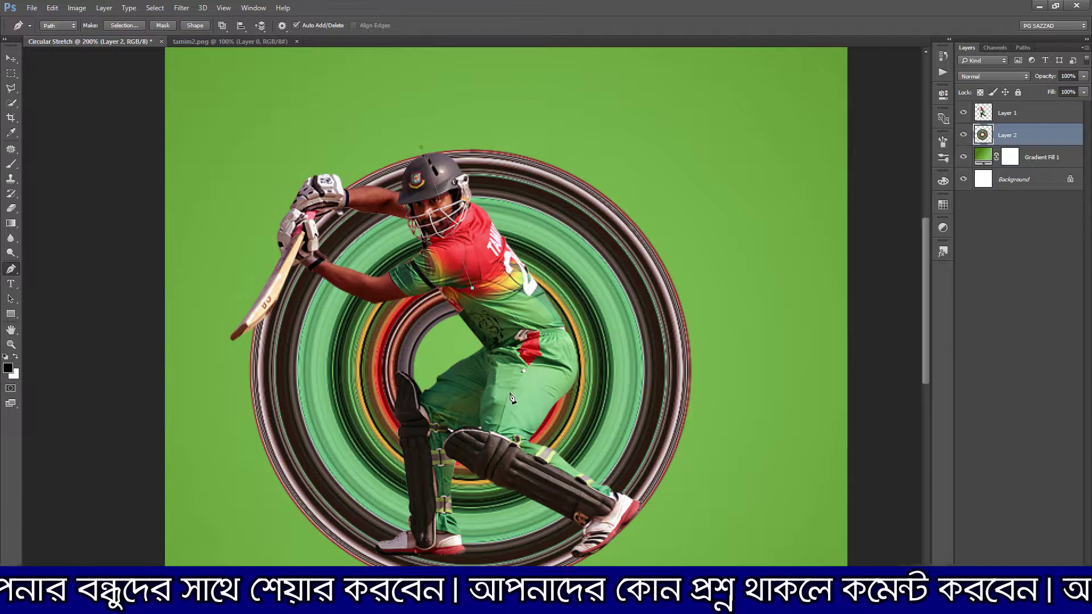
left_click(509, 392)
left_click(530, 471)
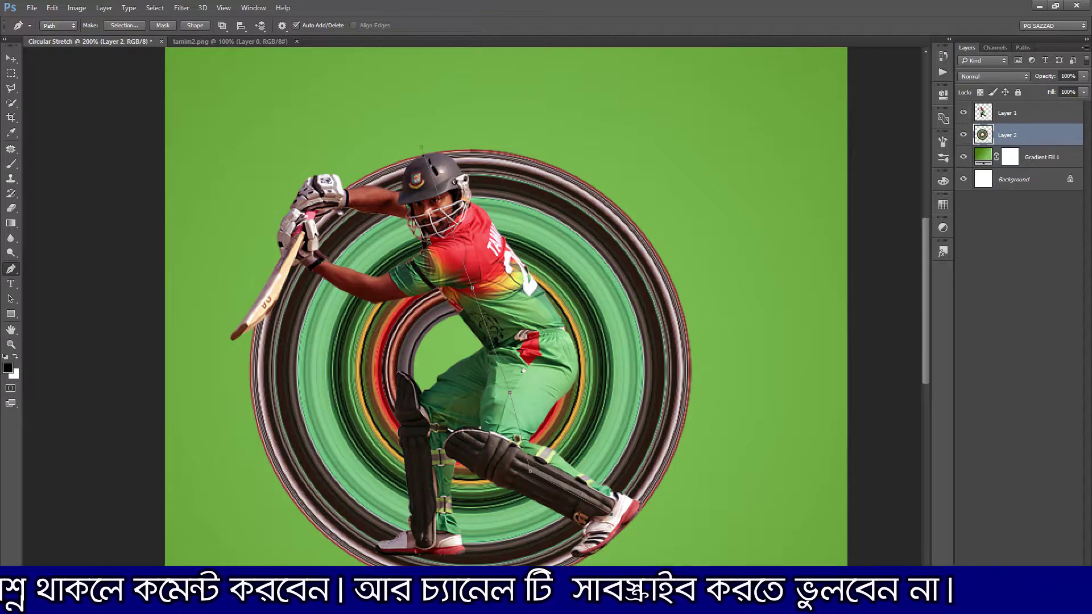
scroll(453, 542, "down", 2)
left_click(436, 565)
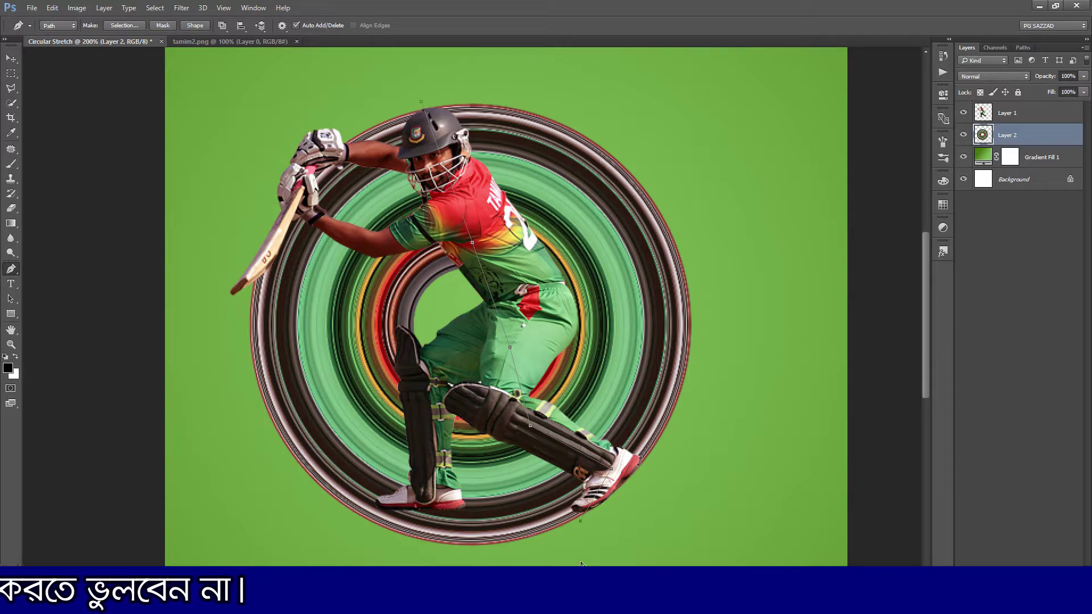
left_click(189, 397)
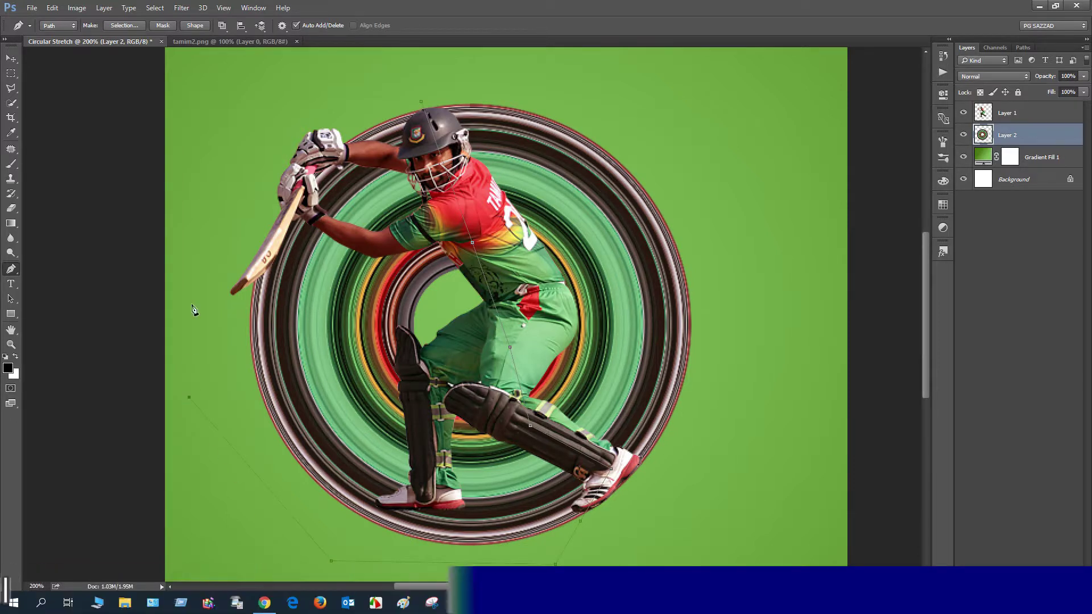
left_click(220, 168)
left_click(363, 83)
left_click(422, 102)
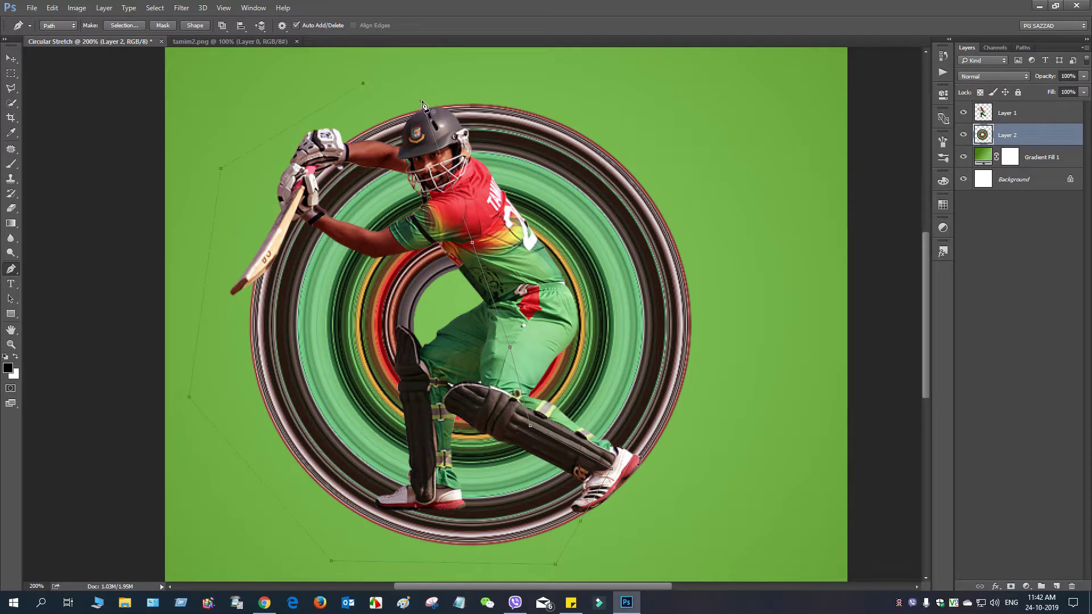
Convert the path into a new anti-aliased selection with a feather radius of 0 pixels
right_click(375, 342)
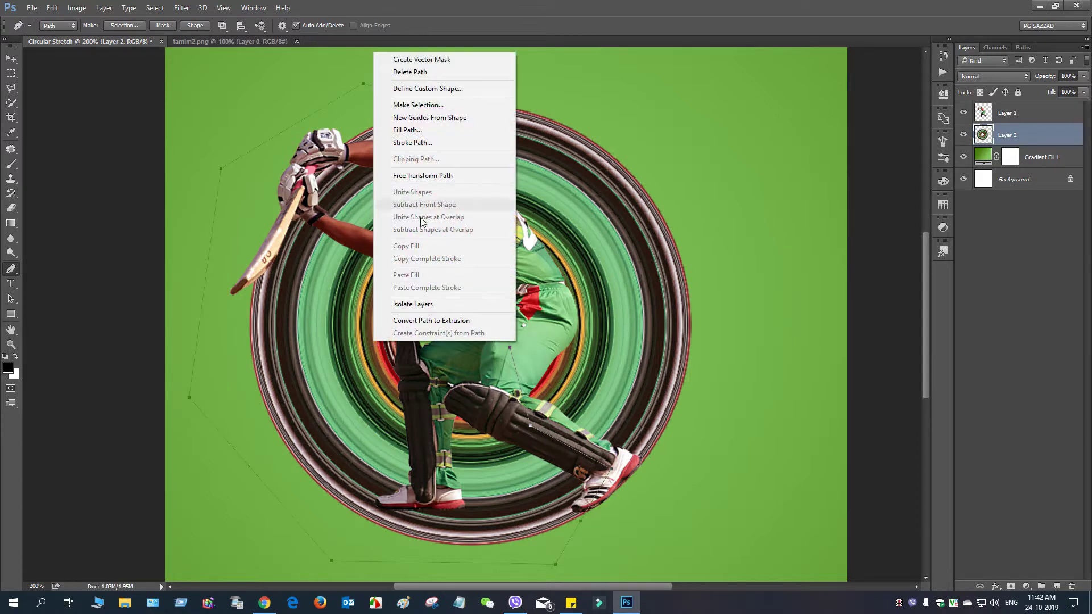
left_click(418, 105)
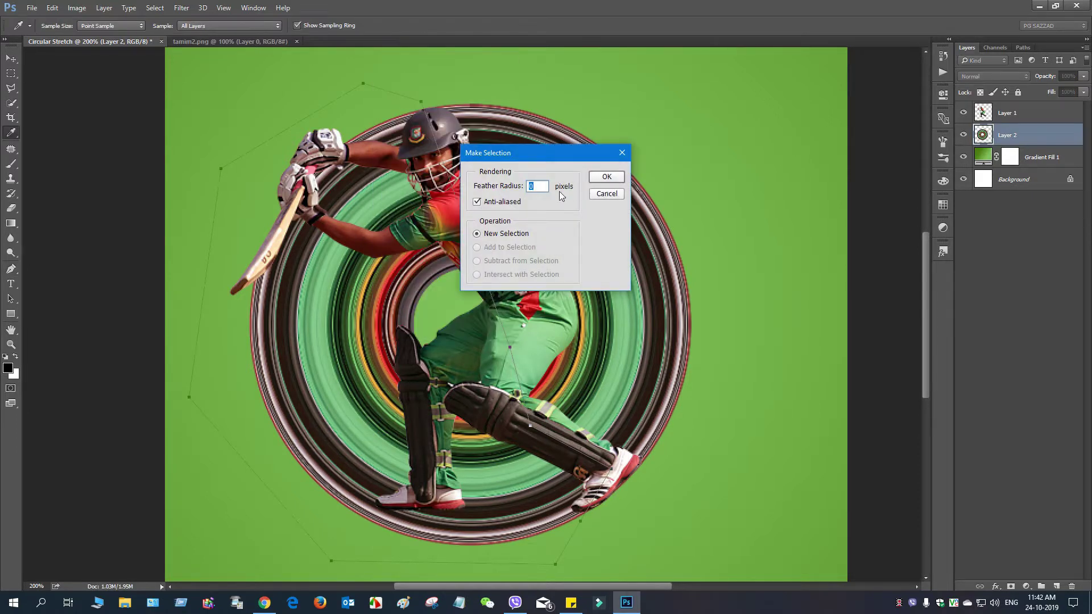
left_click(606, 177)
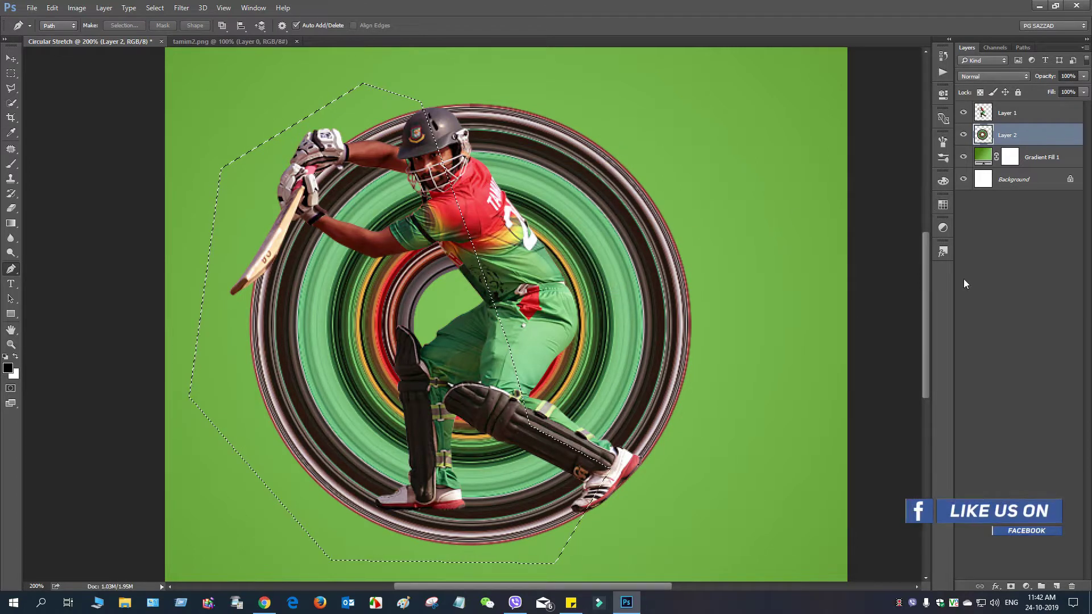
Add an inverted layer mask to Layer 2 that hides the selected left half of the ring, undoing the first mask that kept it
left_click(1011, 587)
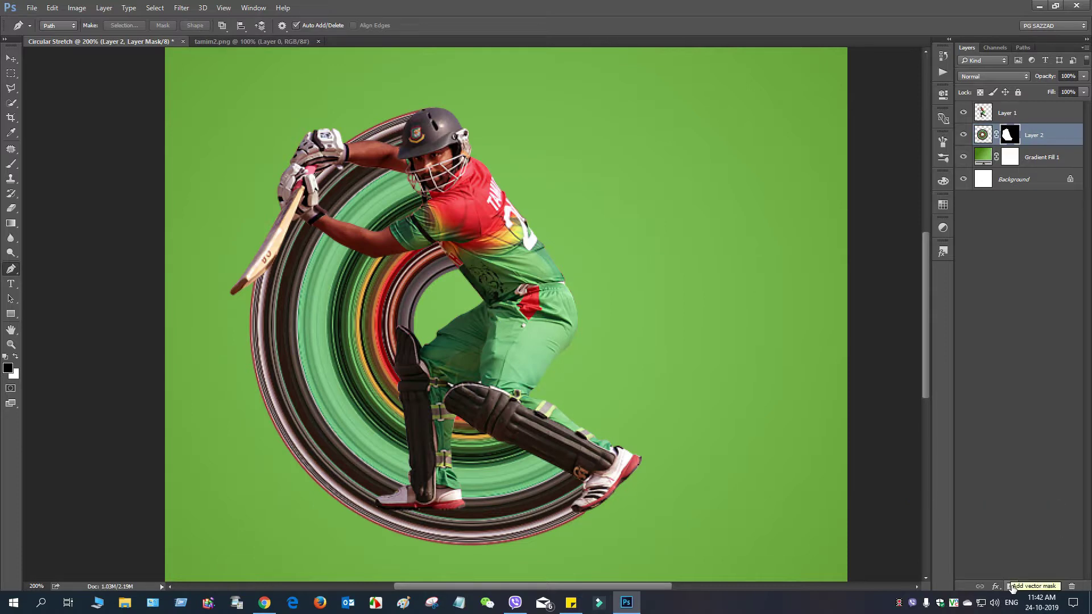
key("ctrl+z")
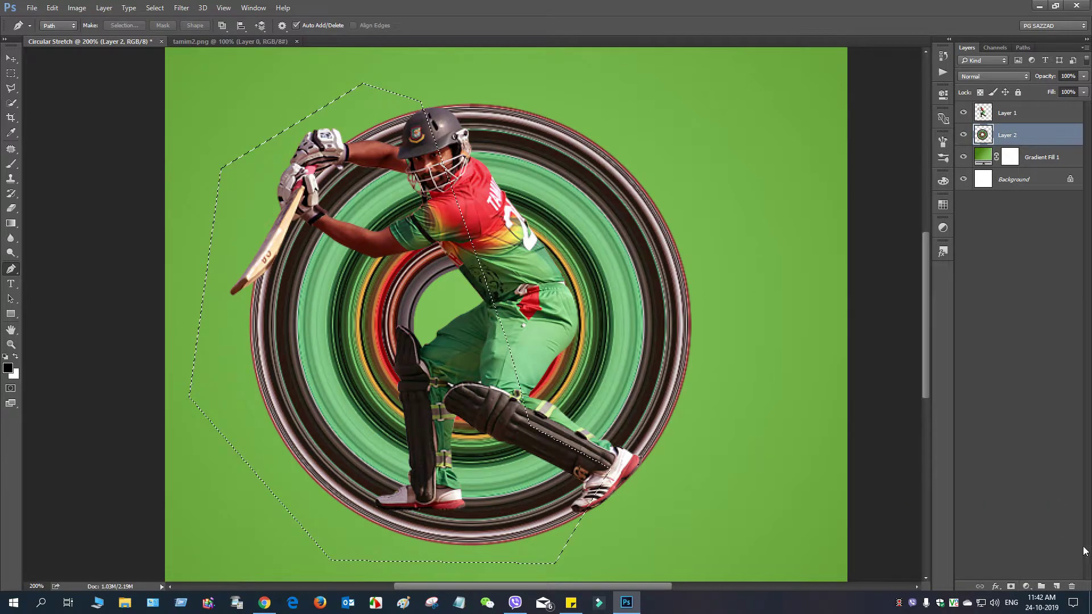
left_click(1011, 587)
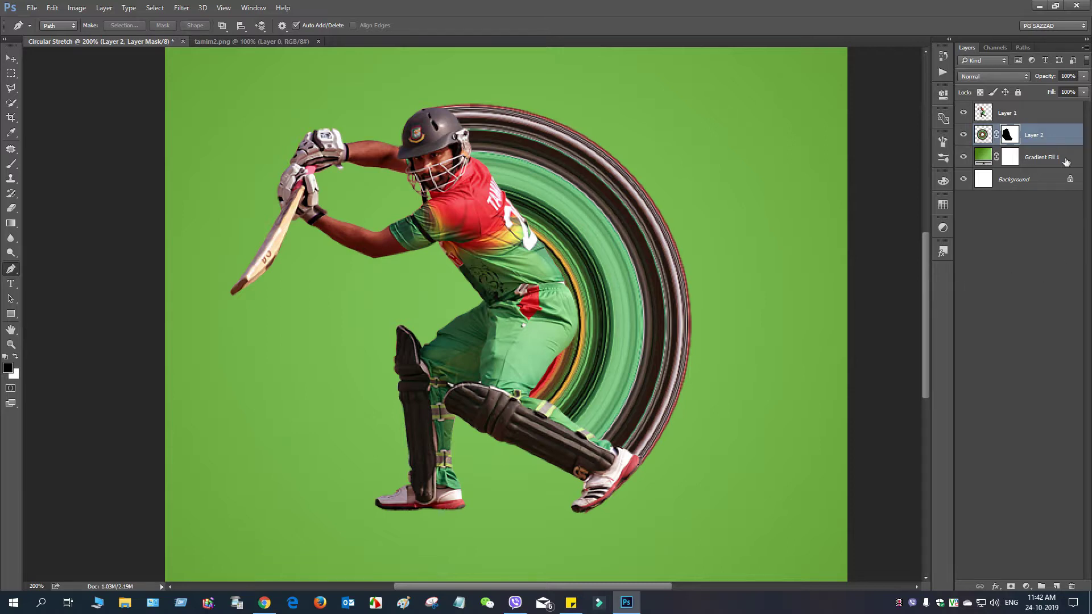
Edit the Gradient Fill 1 layer, try the blue preset and load another preset library into the gradient picker
double_click(987, 159)
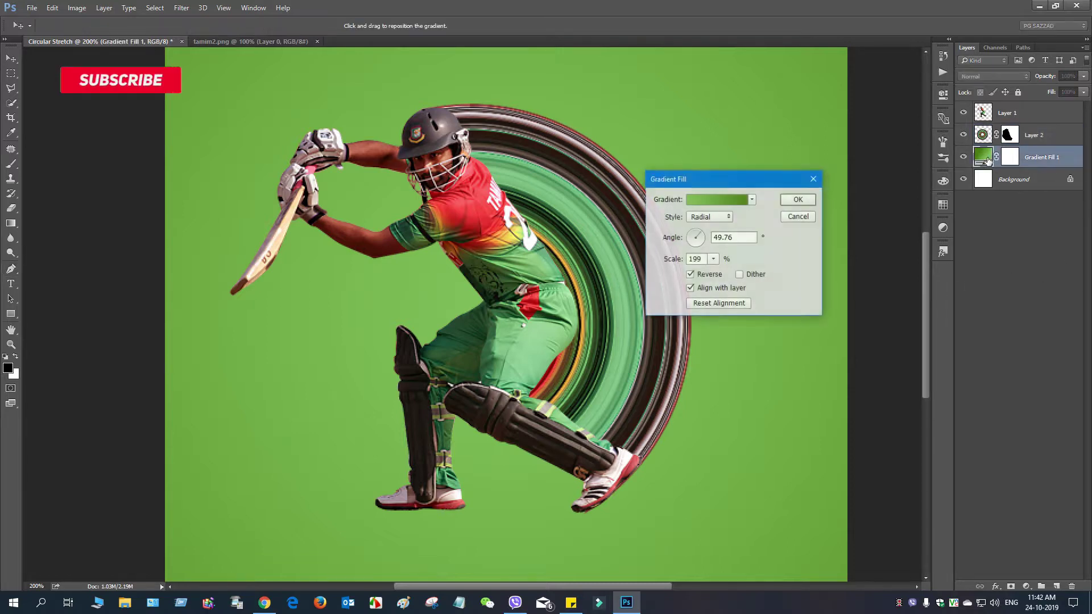
left_click(751, 199)
left_click(682, 229)
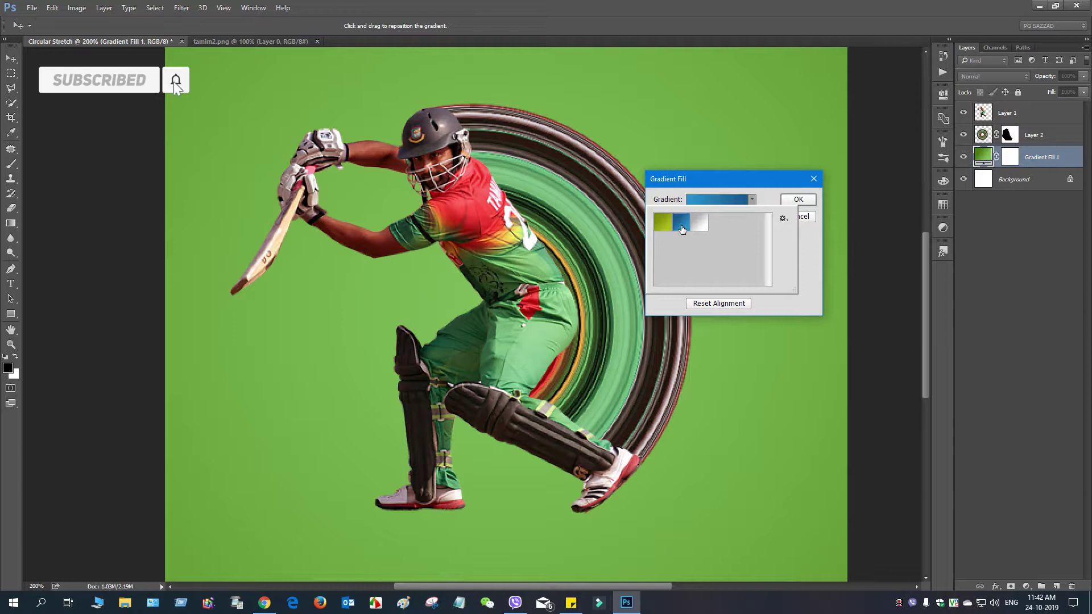
left_click(784, 220)
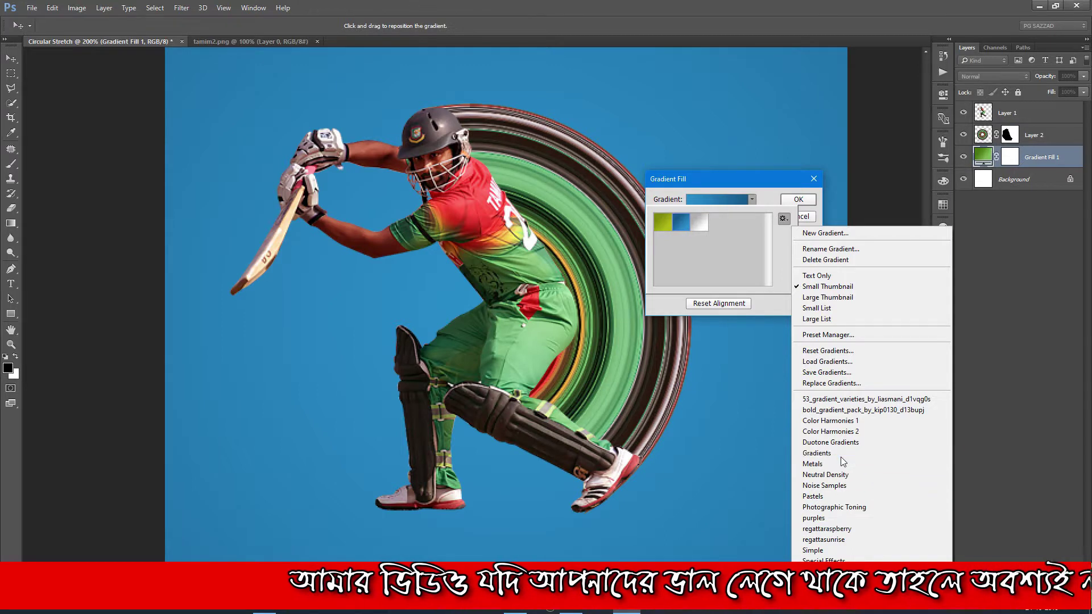
left_click(812, 496)
left_click(496, 232)
Try the light blue, yellow-green and red gradient presets on the background
scroll(746, 275, "down", 2)
left_click(723, 277)
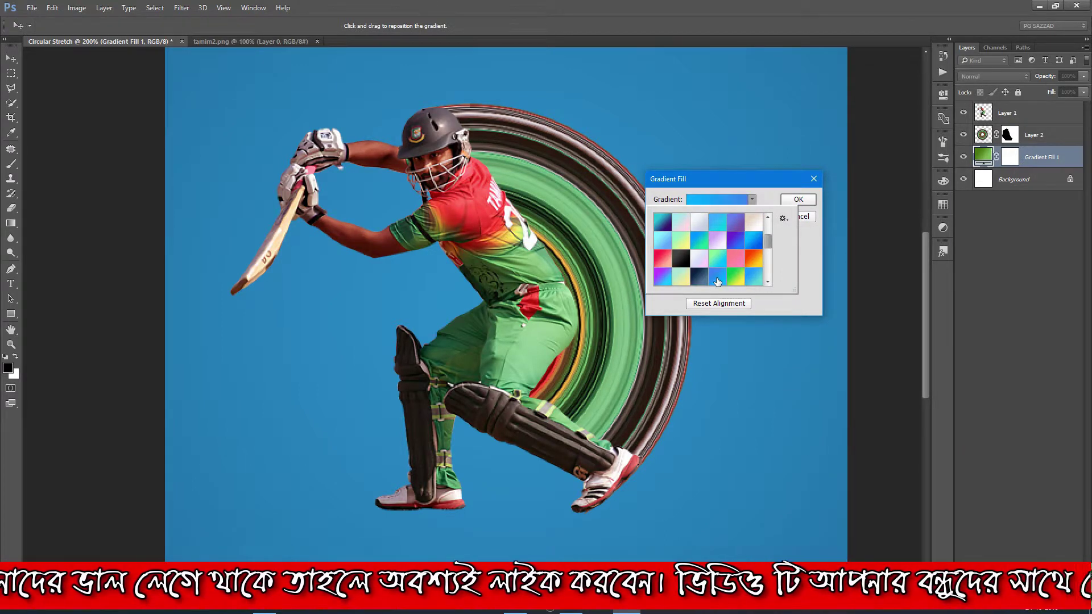
left_click(739, 280)
scroll(743, 282, "down", 4)
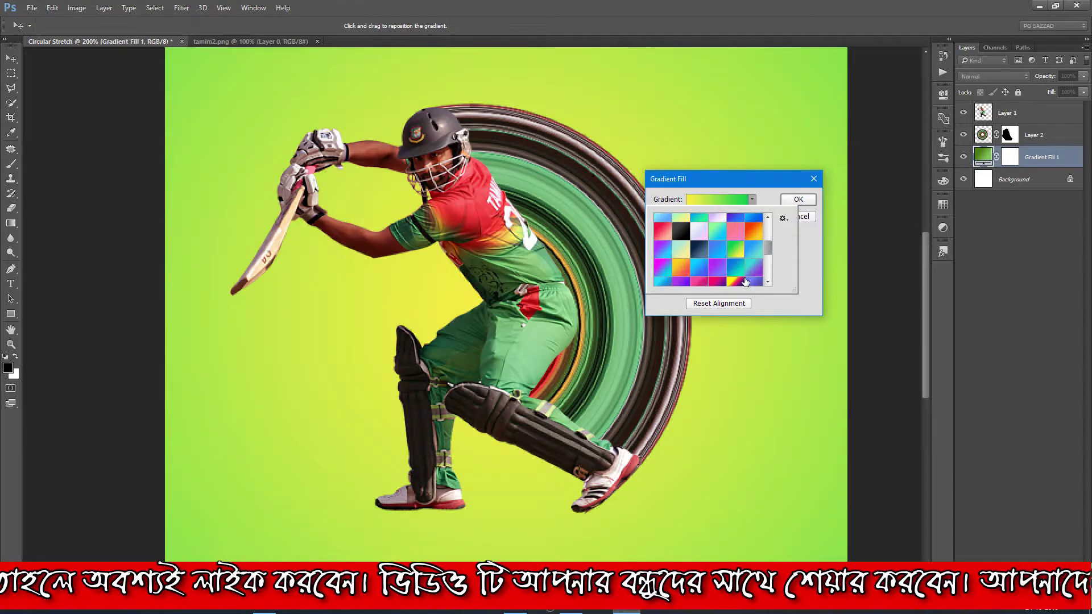
scroll(745, 281, "down", 3)
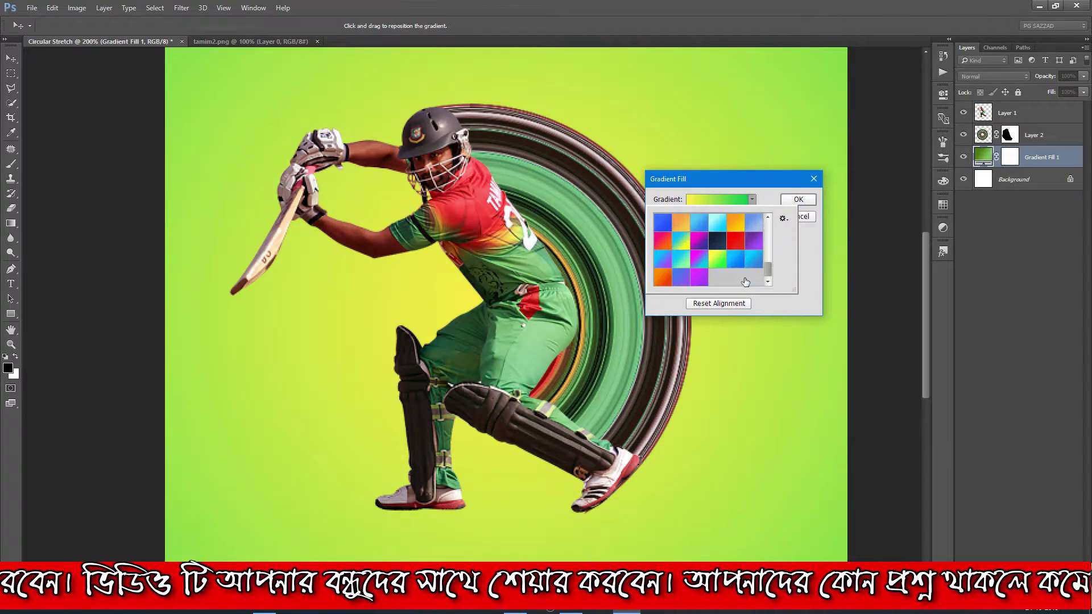
left_click(748, 243)
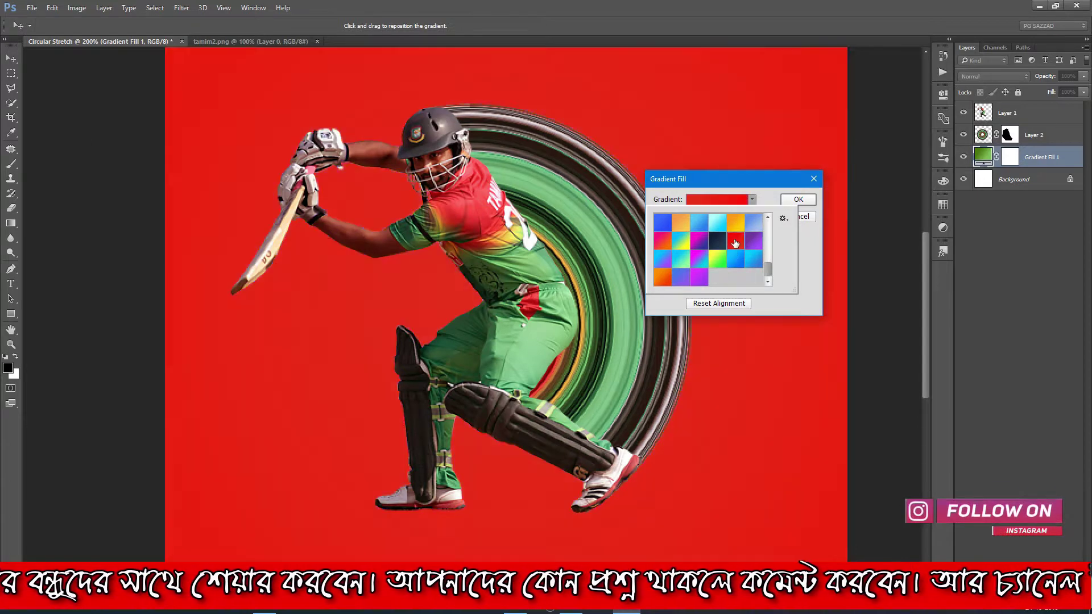
left_click(735, 241)
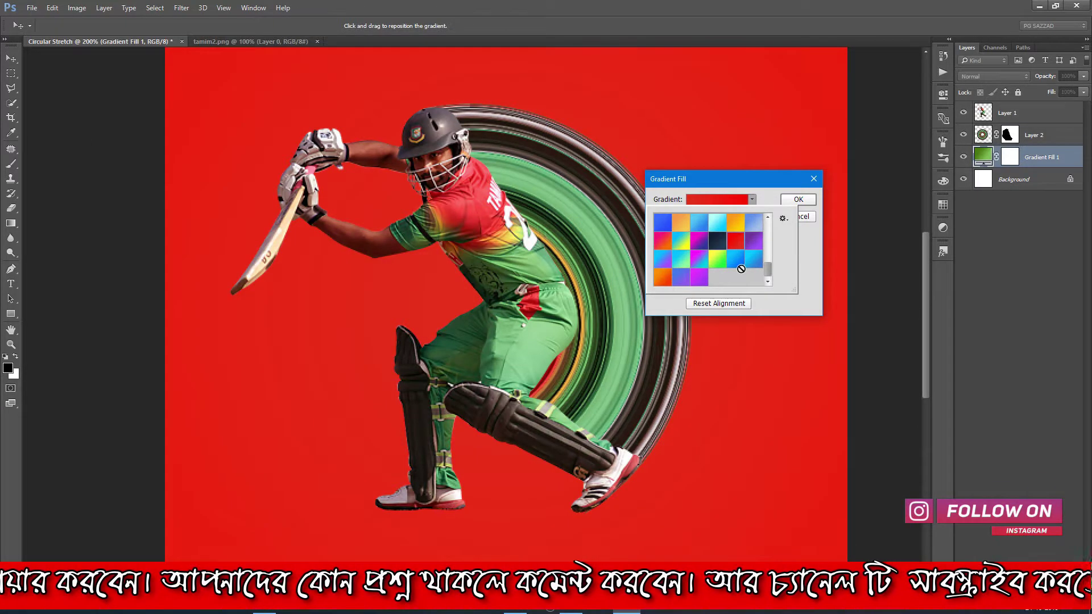
Try the purple, mint-to-cyan and orange gradient presets as alternative backgrounds
left_click(699, 277)
left_click(679, 278)
left_click(679, 260)
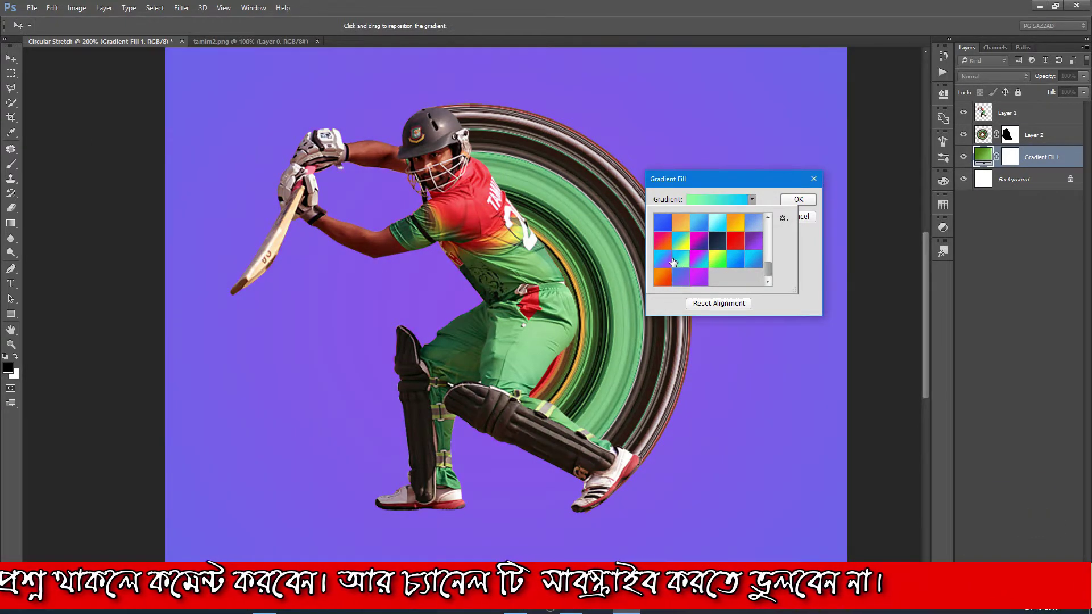
left_click(666, 242)
left_click(679, 264)
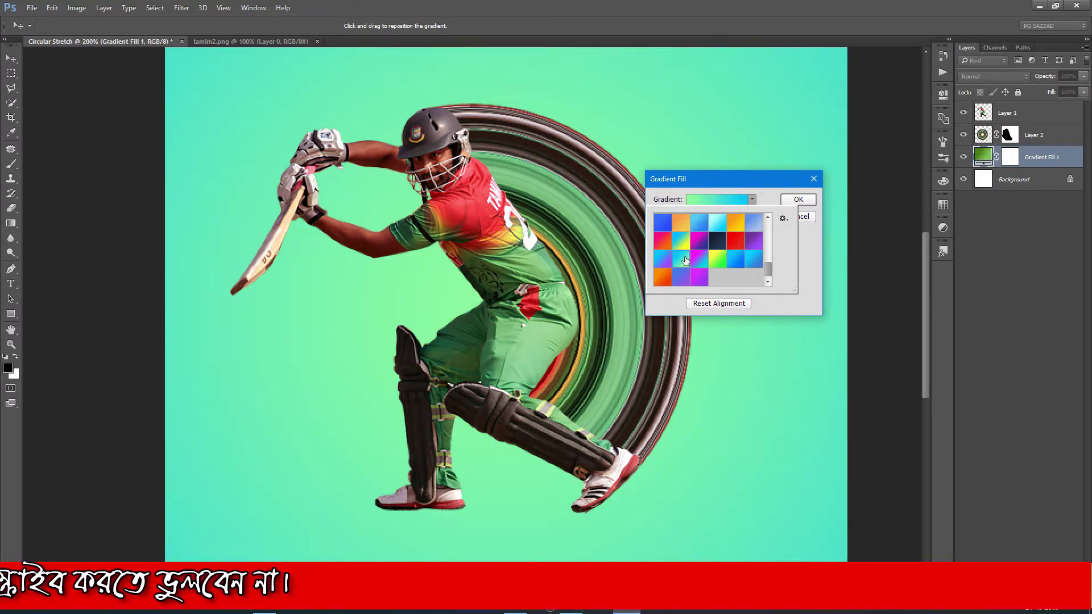
scroll(691, 257, "up", 2)
left_click(682, 252)
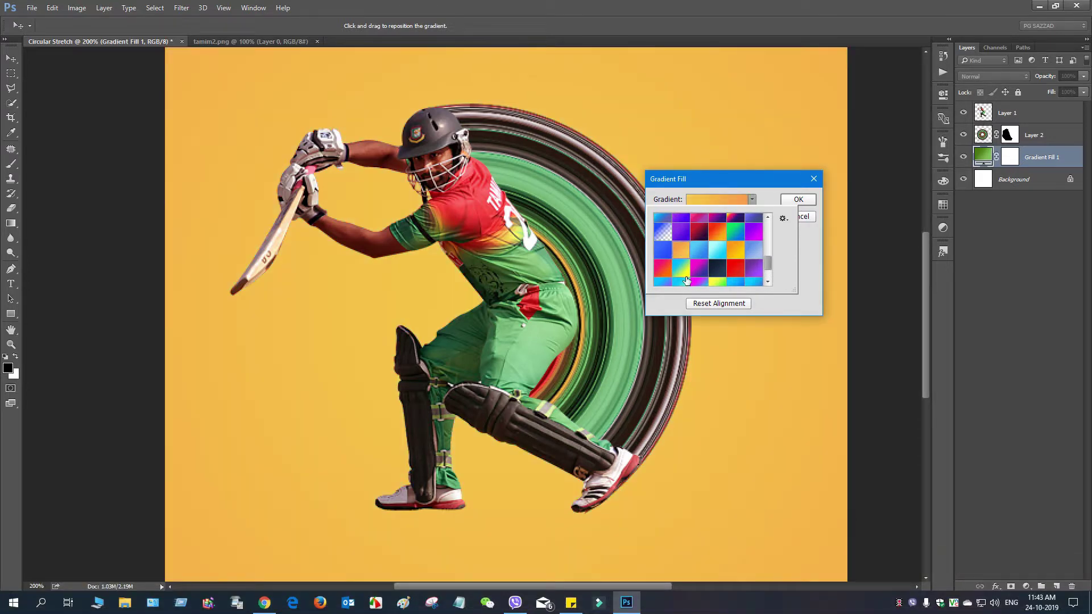
Try the vivid violet, slate blue, indigo-to-teal and muted purple gradient presets on the background
scroll(687, 280, "up", 2)
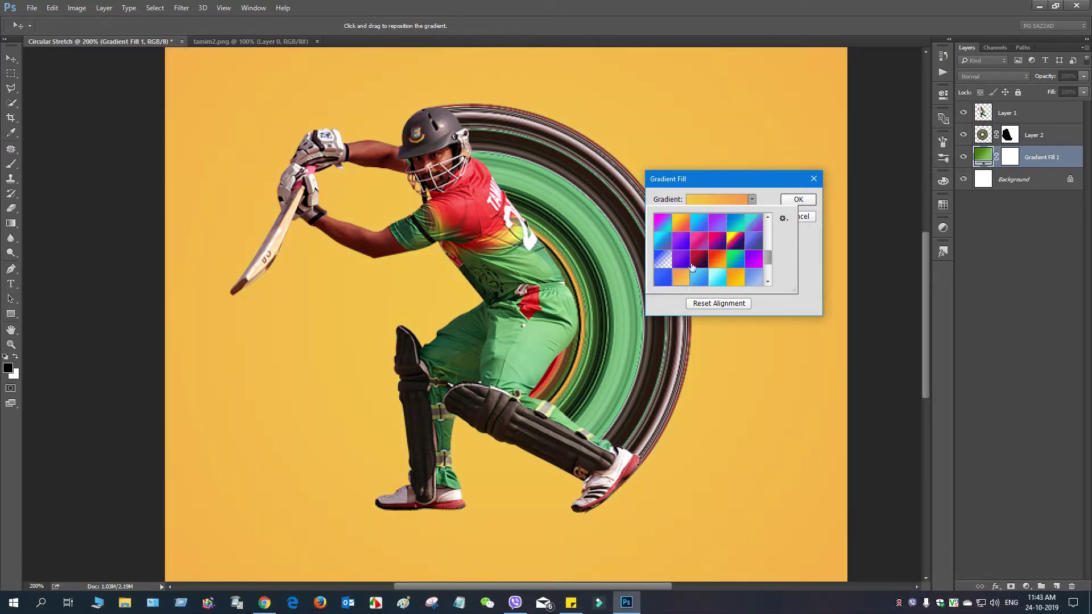
left_click(686, 241)
scroll(710, 283, "up", 2)
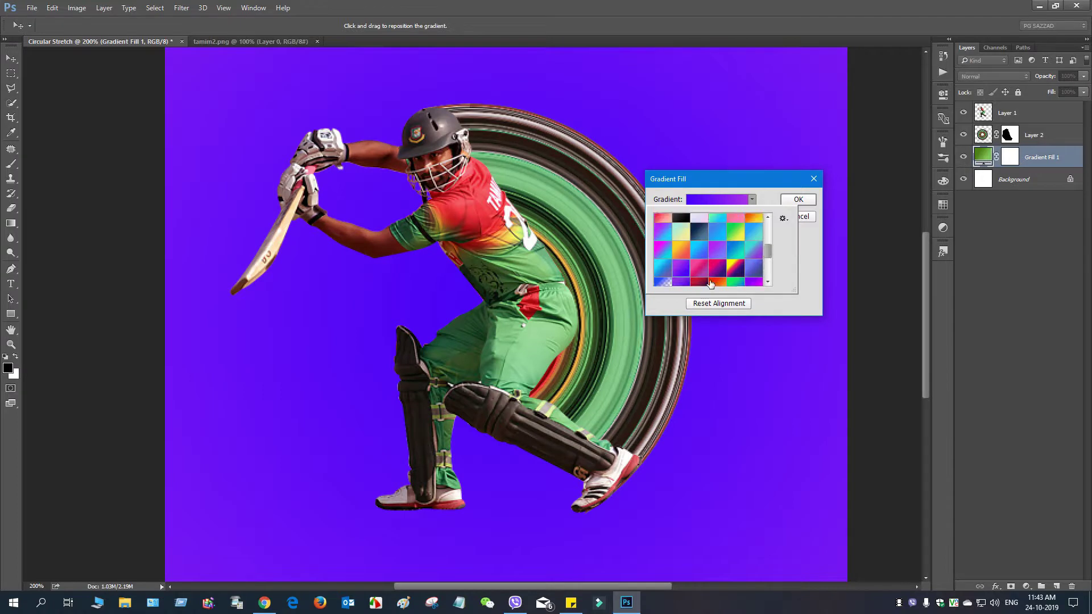
left_click(700, 231)
scroll(693, 279, "up", 2)
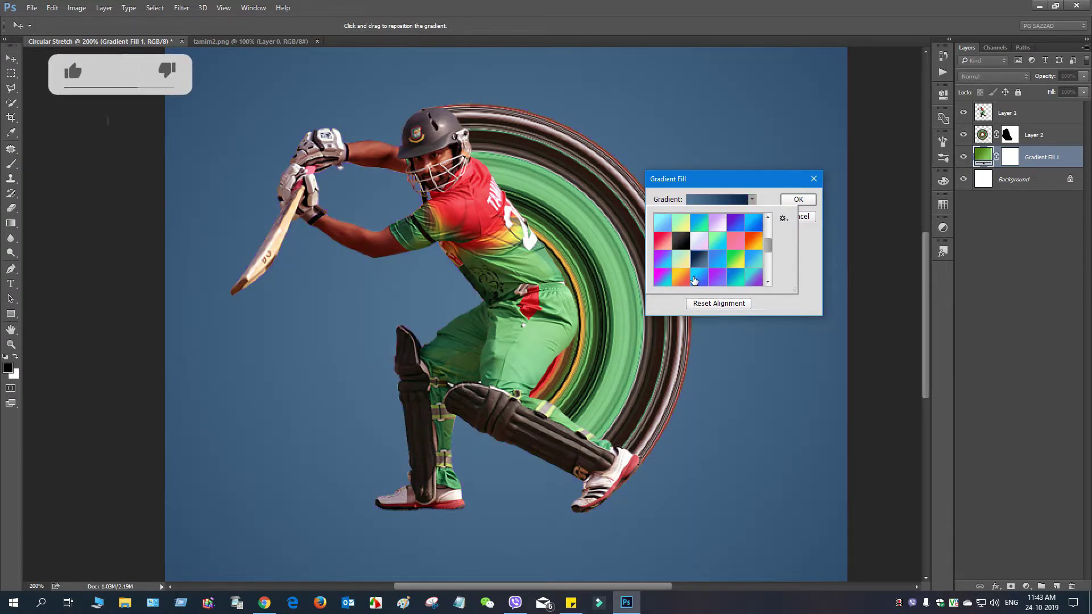
scroll(694, 279, "up", 2)
left_click(662, 246)
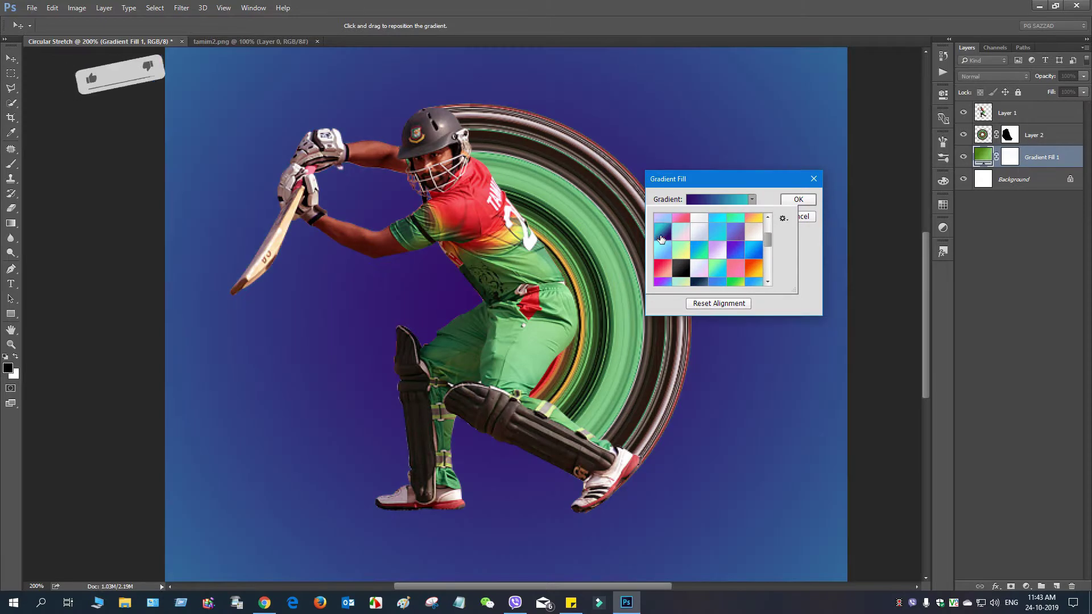
left_click(736, 250)
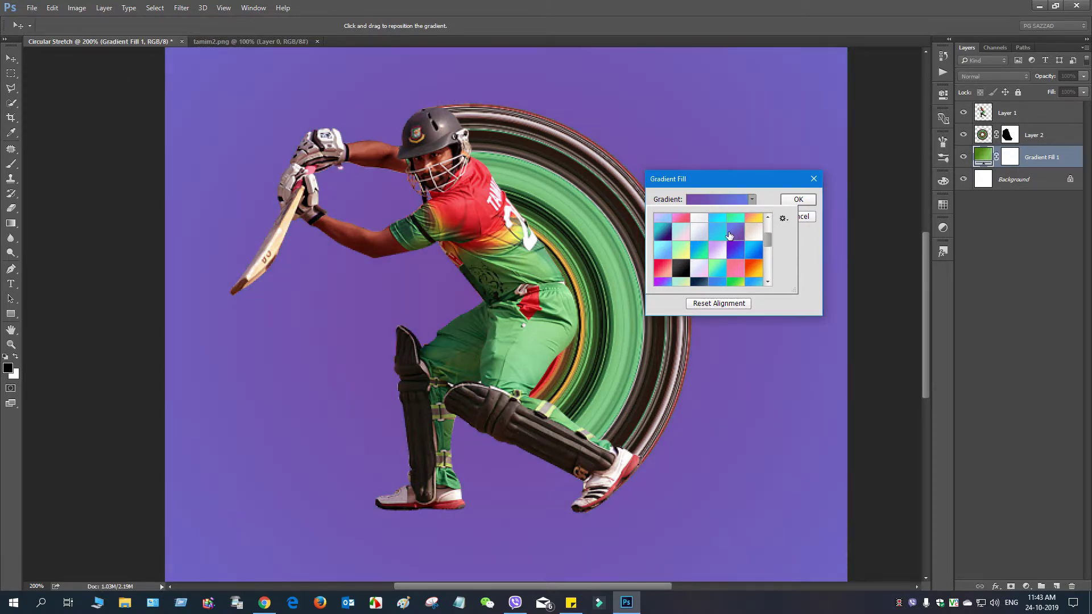
Preview the bright blue preset, then apply the yellow-to-pink gradient preset to the background fill
left_click(753, 250)
scroll(727, 270, "up", 1)
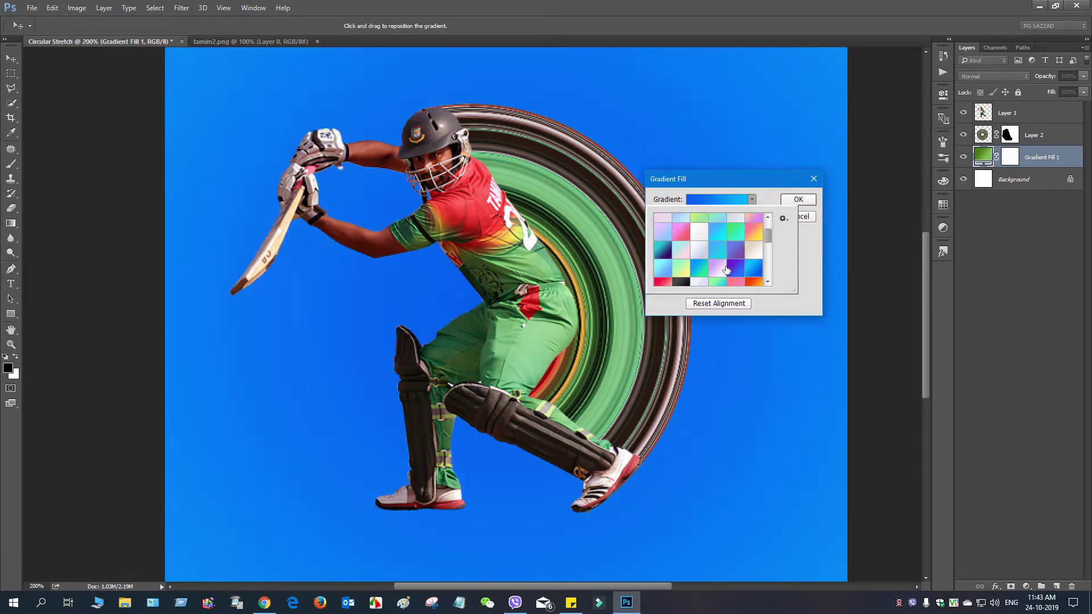
left_click(715, 229)
left_click(753, 231)
scroll(745, 260, "up", 1)
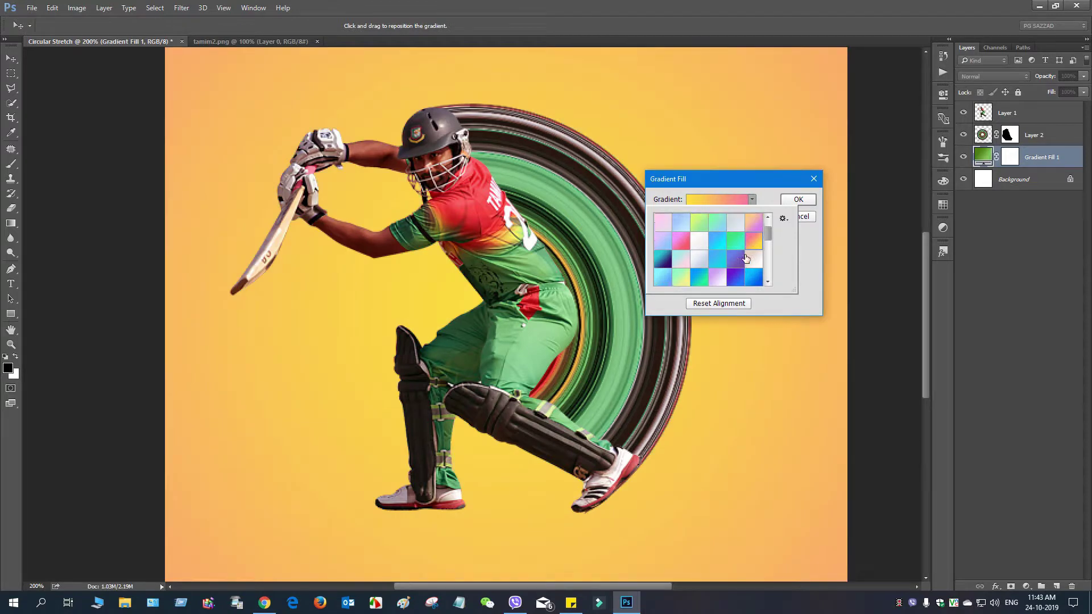
left_click(752, 199)
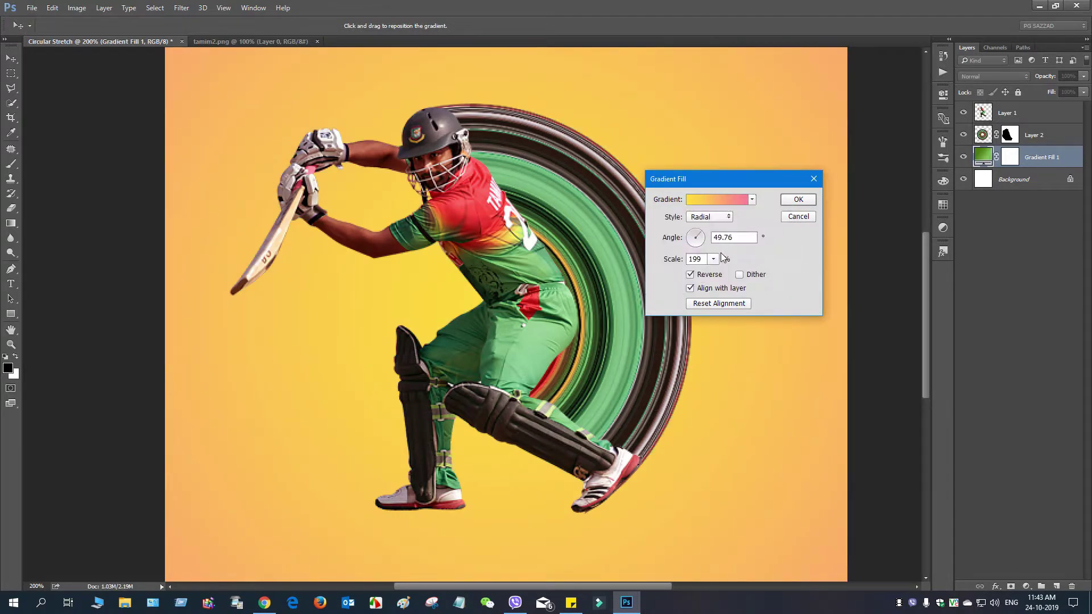
Try the gradient without Reverse, set its scale to 120% and turn Reverse back on
left_click(691, 276)
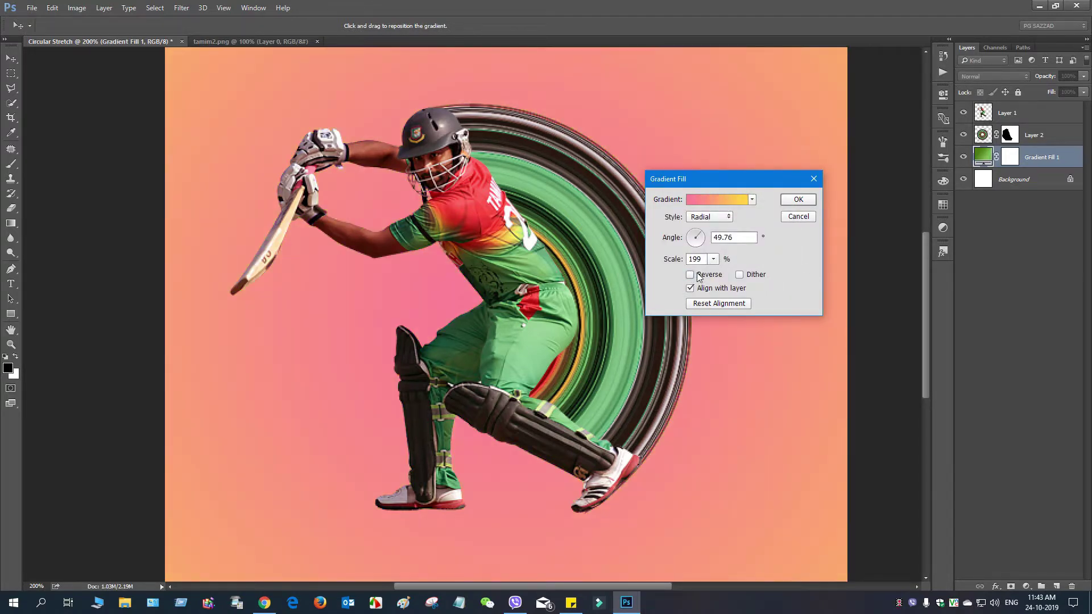
left_click(713, 260)
left_click(709, 276)
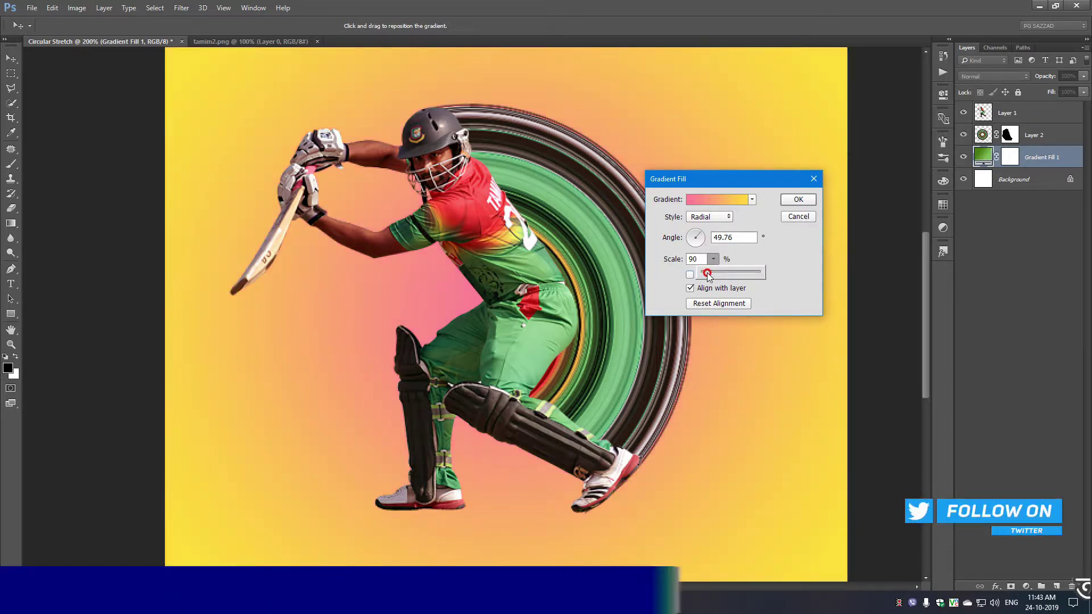
left_click_drag(709, 275, 711, 276)
left_click(690, 275)
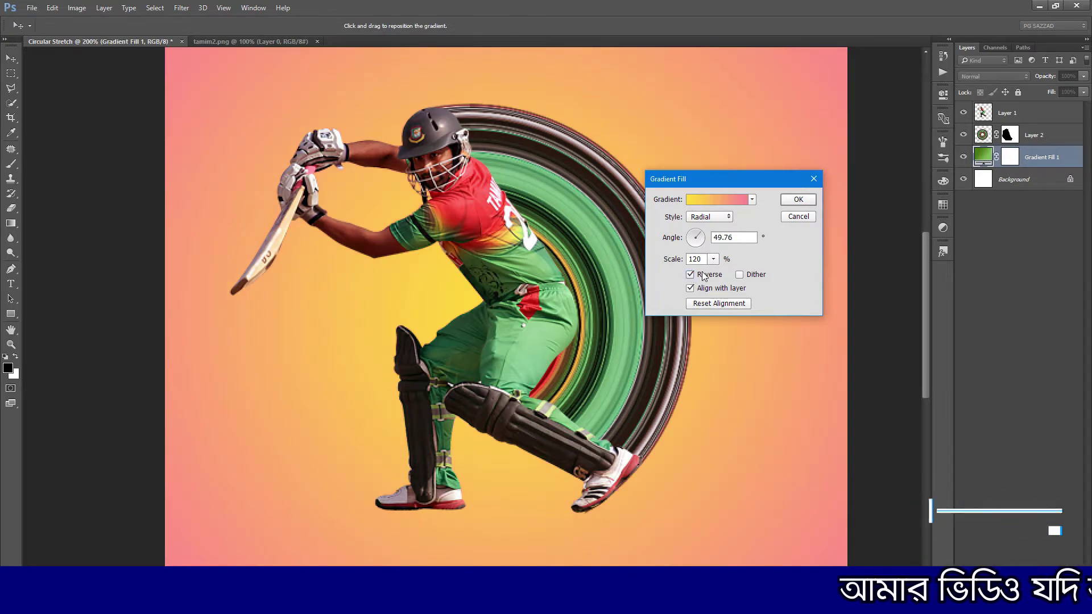
Set the radial gradient's angle to 32.01° and its scale to 179%, and apply the fill
left_click_drag(707, 244, 707, 237)
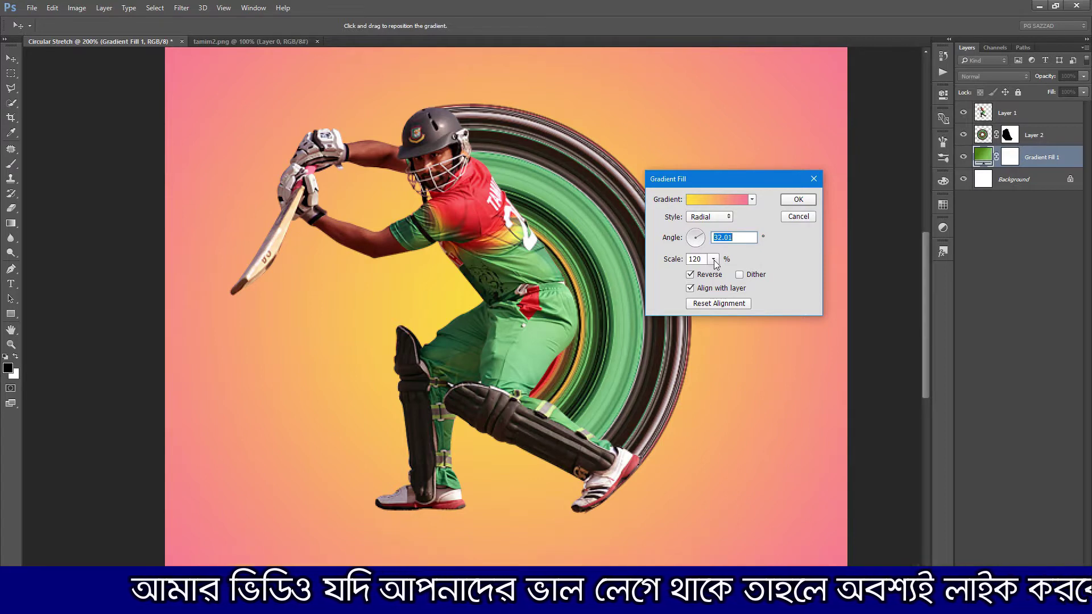
left_click(738, 275)
left_click(713, 260)
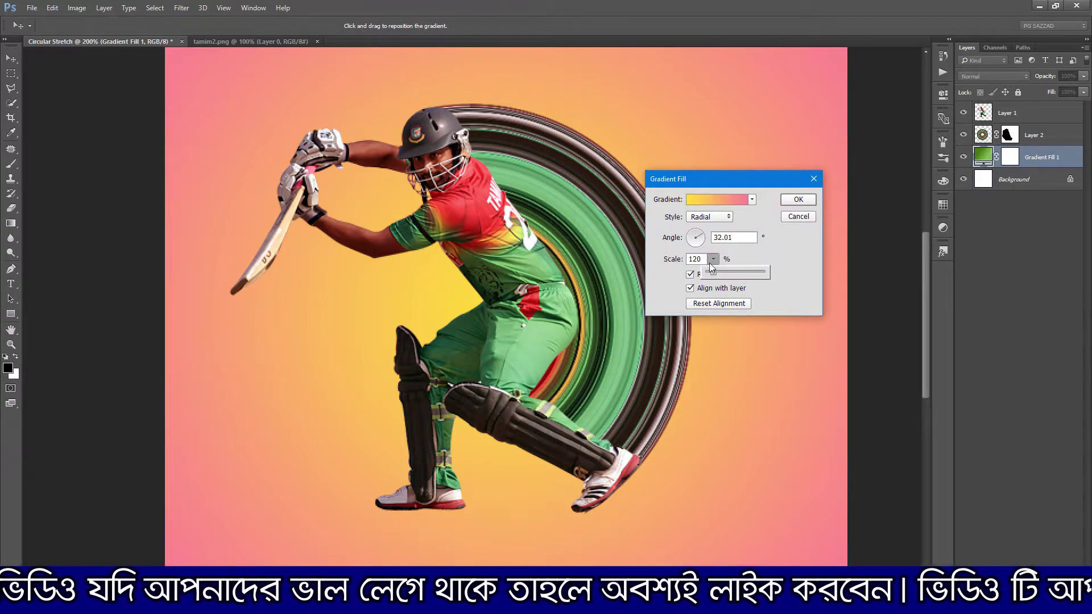
left_click_drag(715, 275, 717, 273)
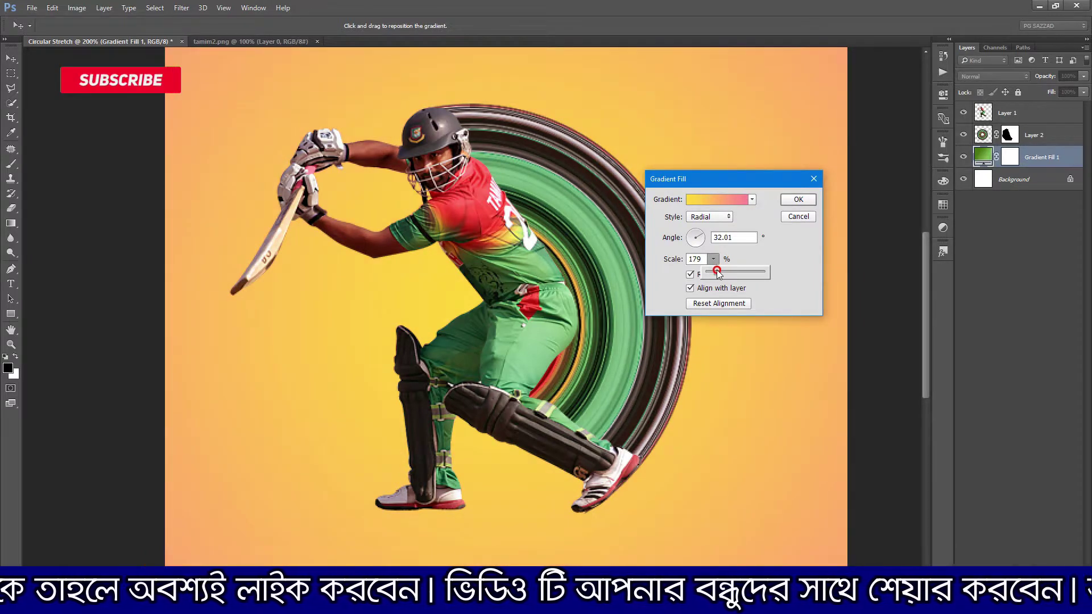
left_click(798, 199)
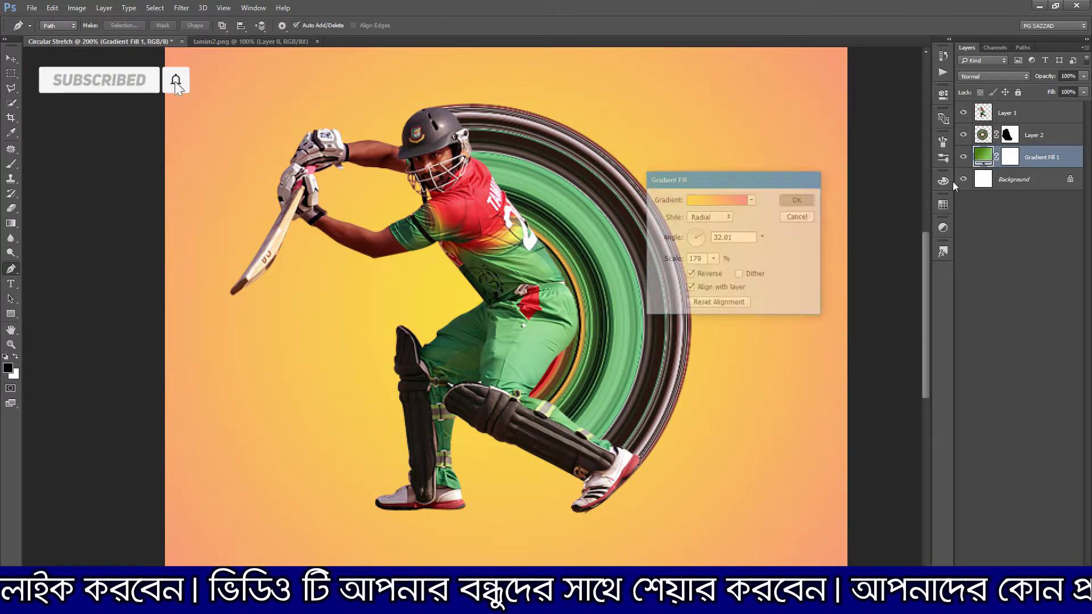
Add a Drop Shadow layer style to the cricketer on Layer 1
left_click(1030, 118)
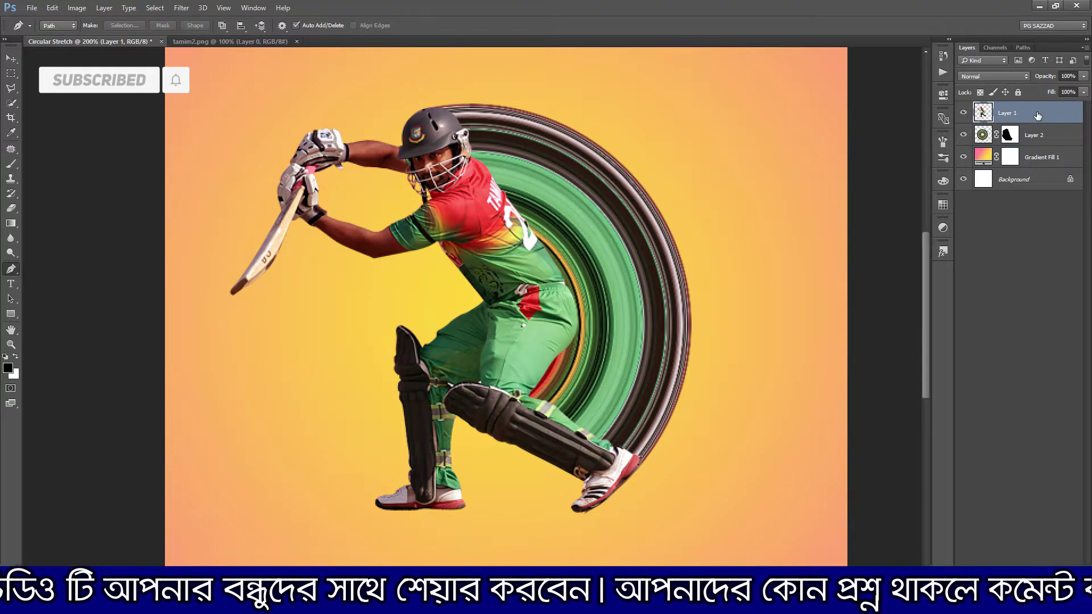
double_click(1038, 116)
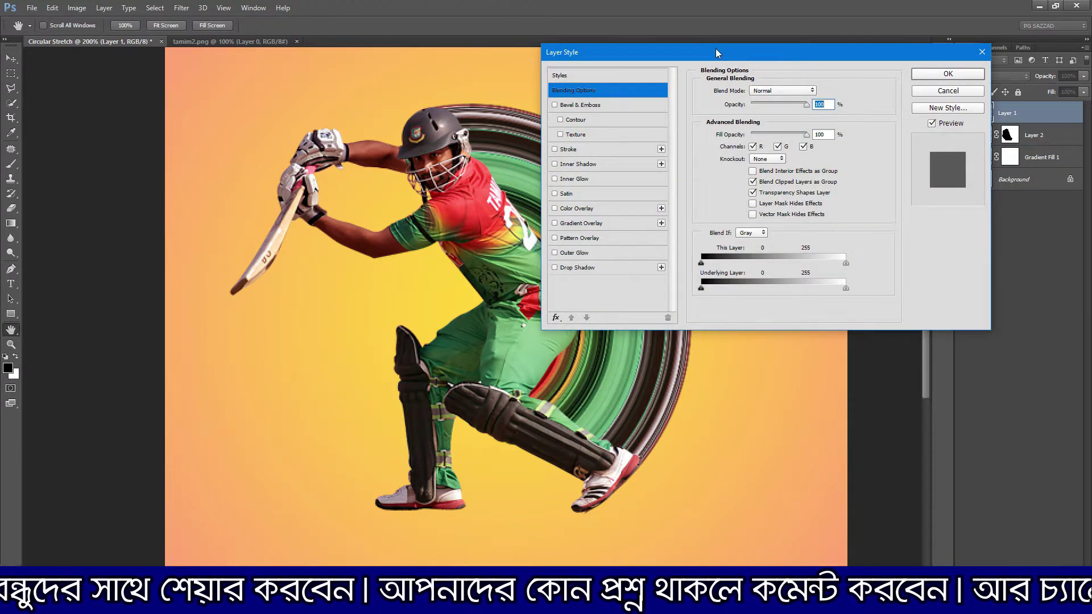
left_click_drag(716, 53, 776, 62)
left_click(628, 278)
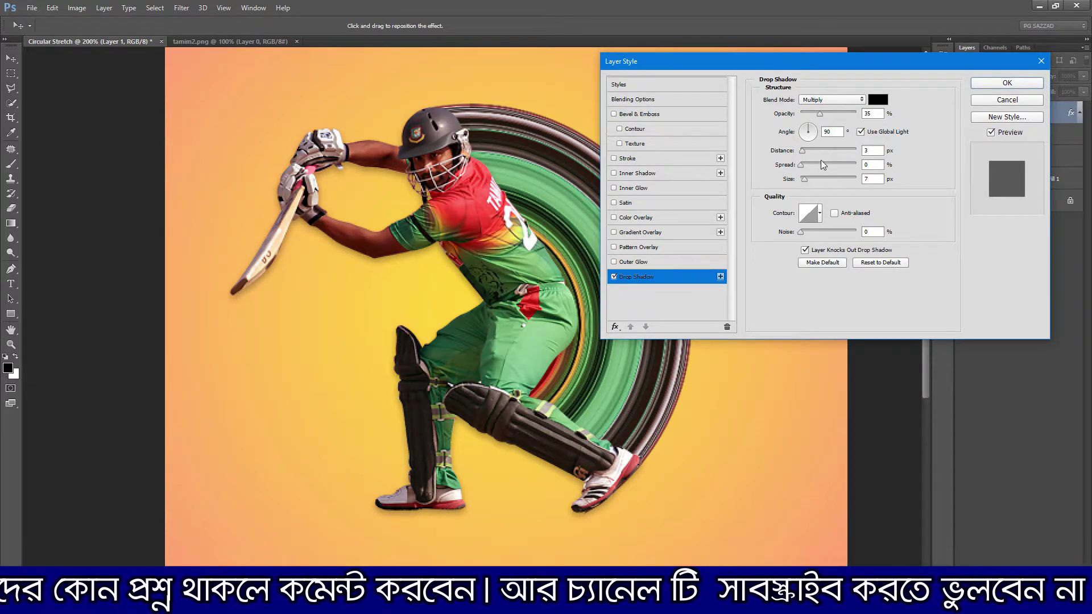
Set the drop shadow's angle to 135°, its distance to 7 px and its size to 2 px
left_click(806, 132)
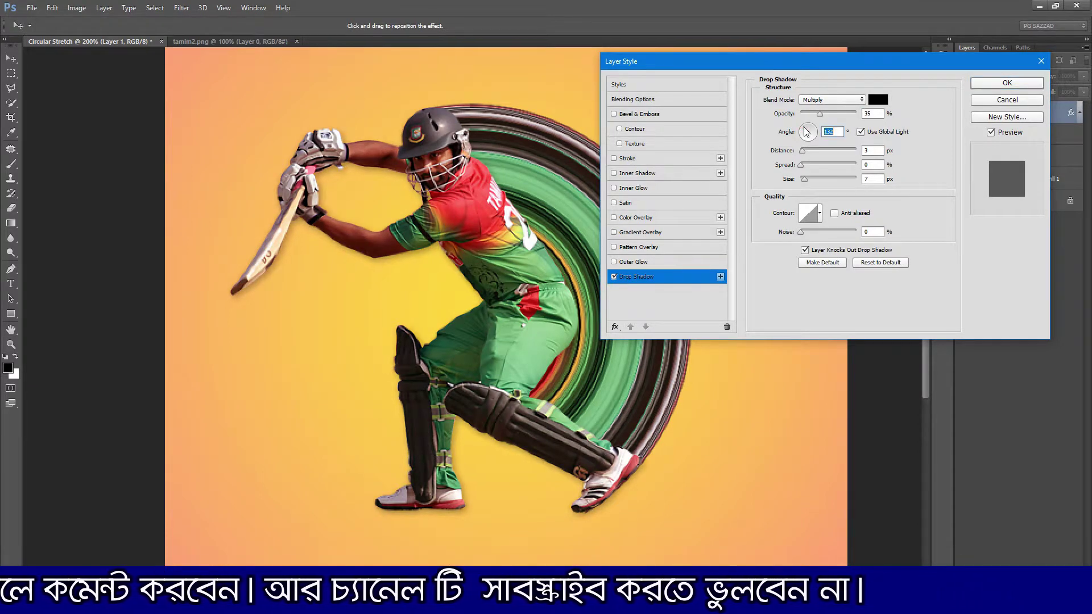
left_click(807, 130)
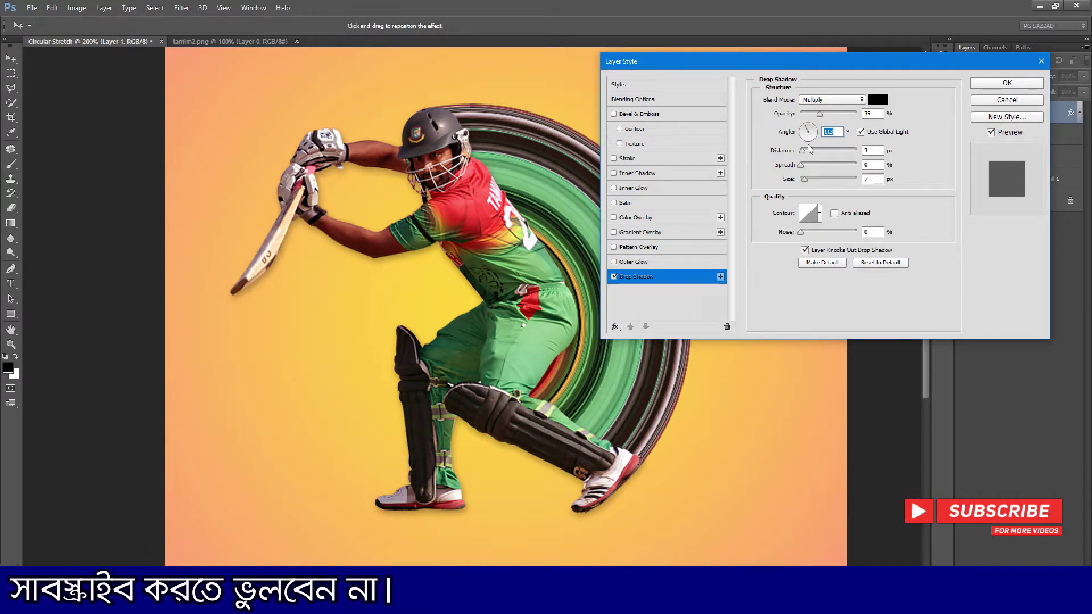
left_click(803, 151)
left_click(803, 178)
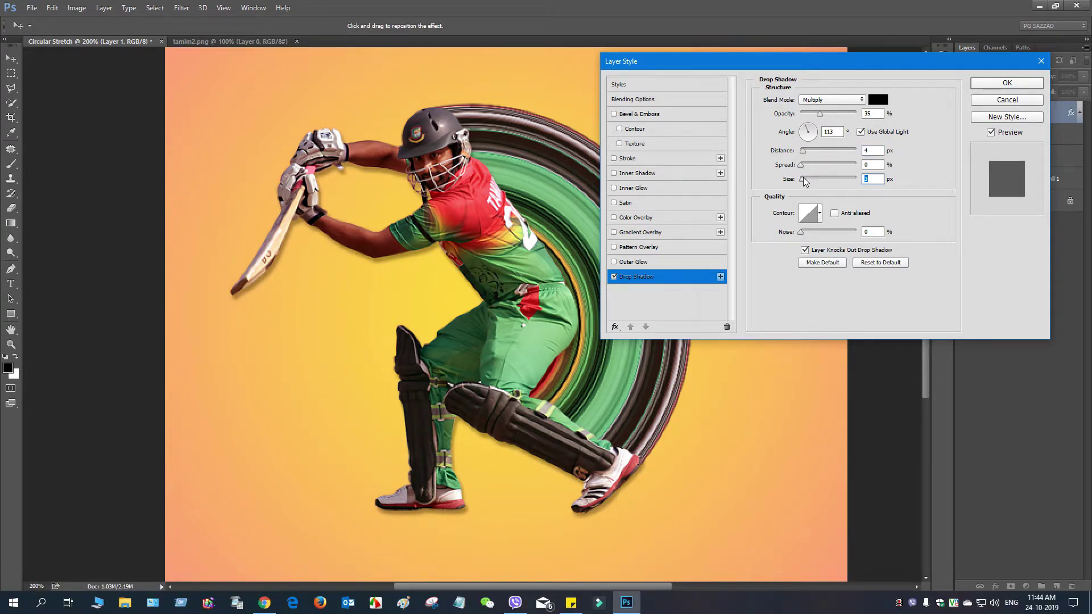
left_click_drag(803, 177, 806, 130)
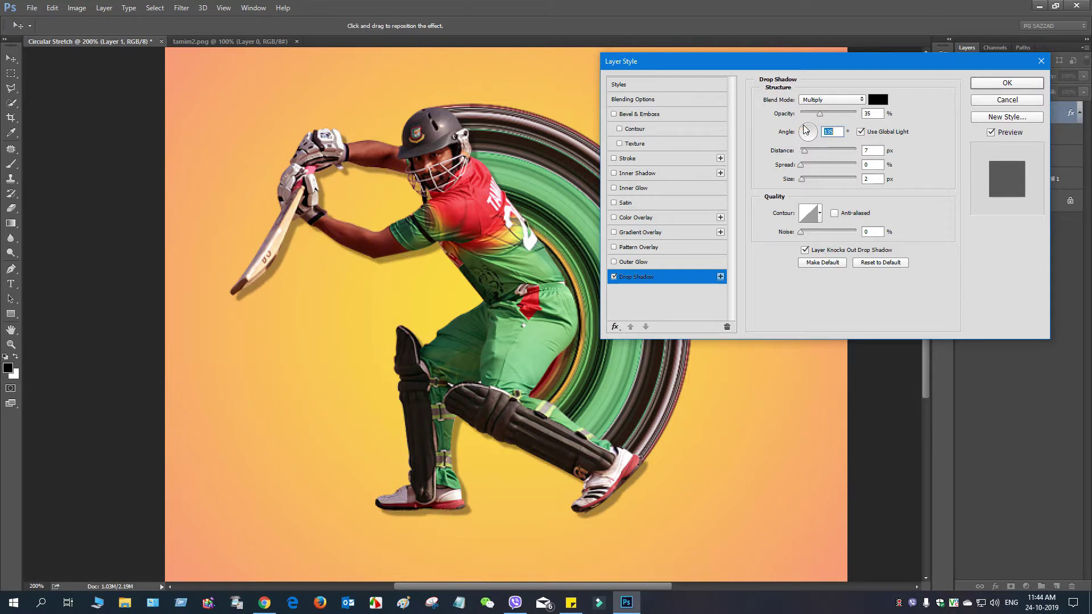
Set the drop shadow's distance to 3 px and its opacity to 84%
left_click(850, 150)
key("Down")
key("Down")
key("Down")
key("Down")
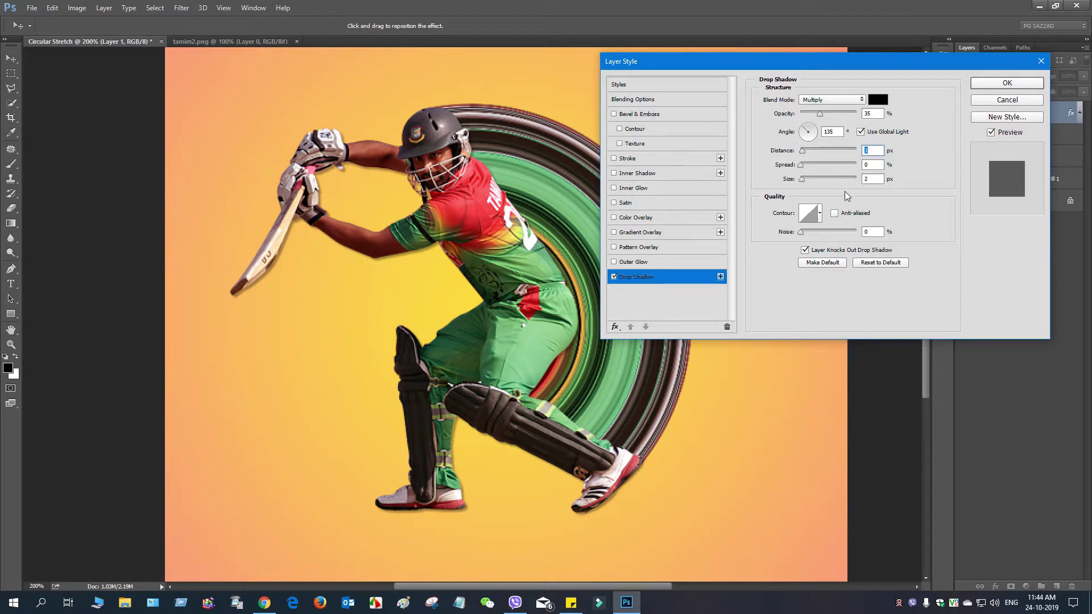
left_click_drag(820, 114, 847, 113)
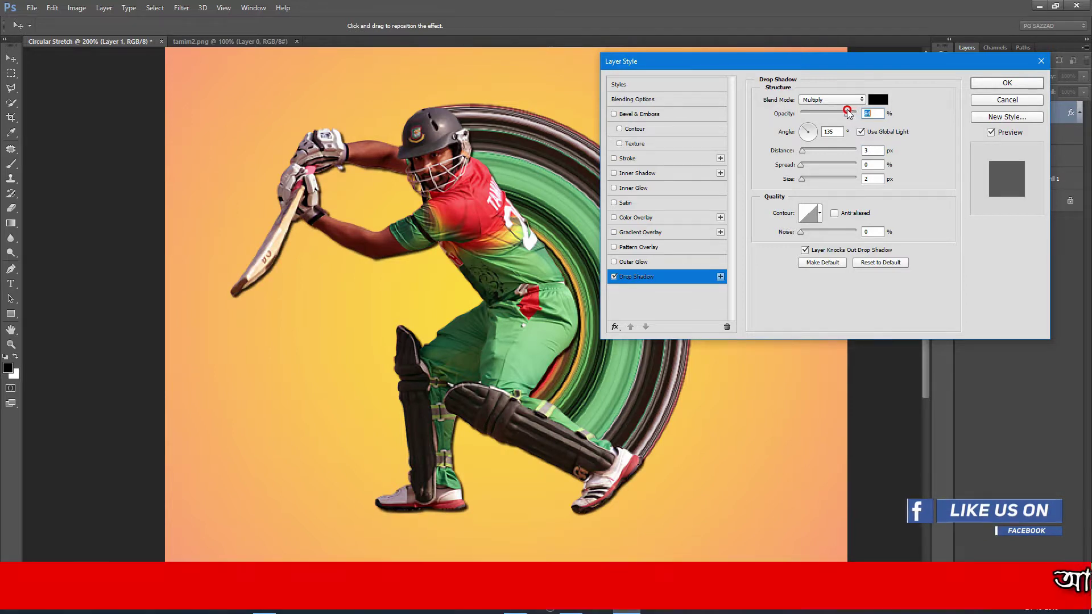
Set the drop shadow's distance to 2 px, increase its size slightly and apply the layer style
double_click(865, 151)
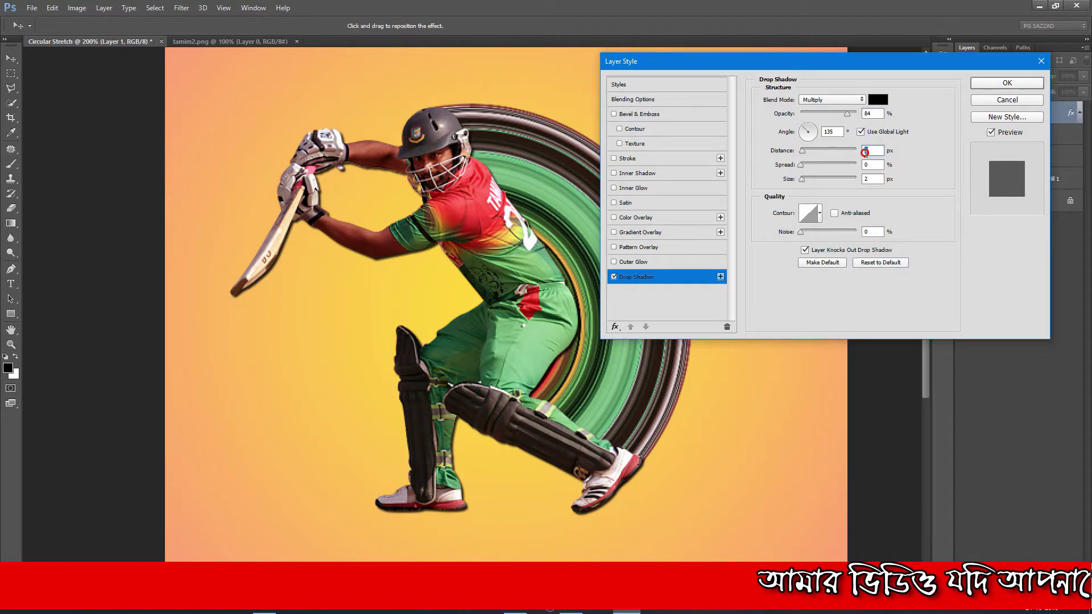
key("Up")
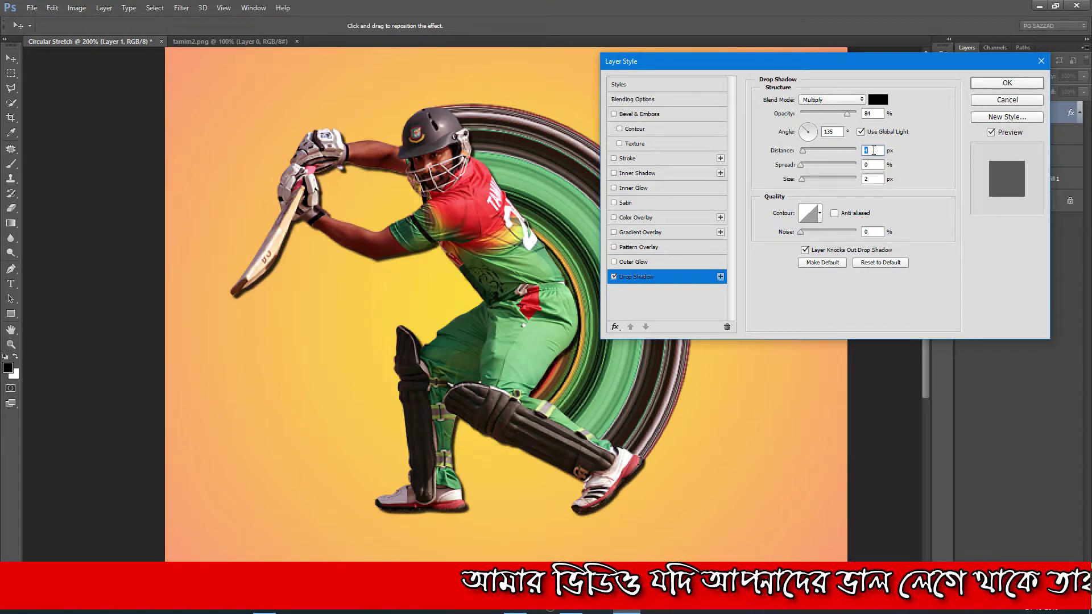
key("Up")
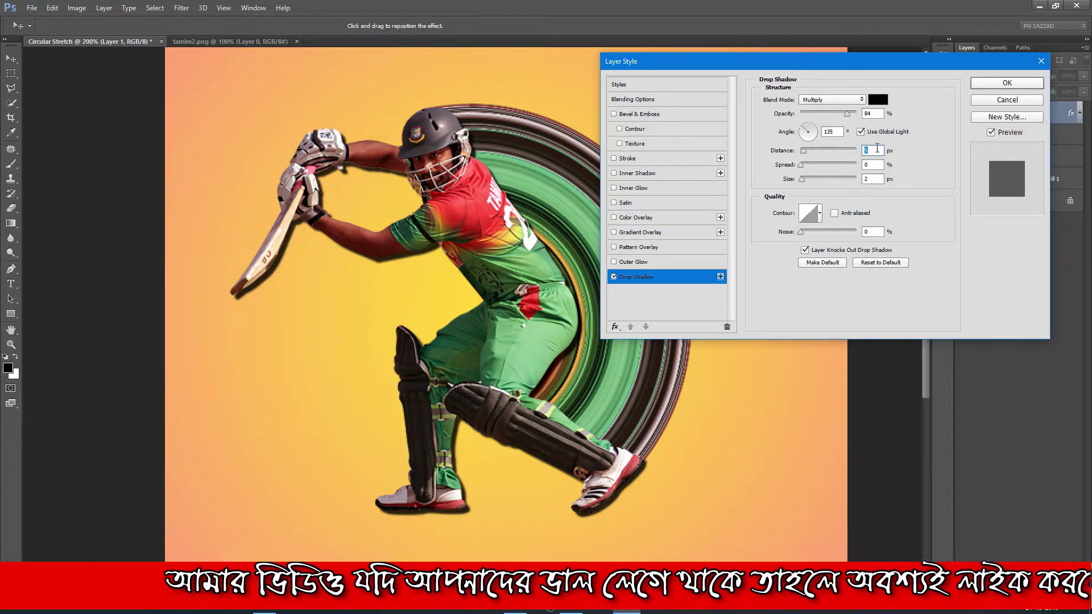
key("Up")
key("Down")
key("Down")
key("Down")
key("Down")
key("Up")
key("Down")
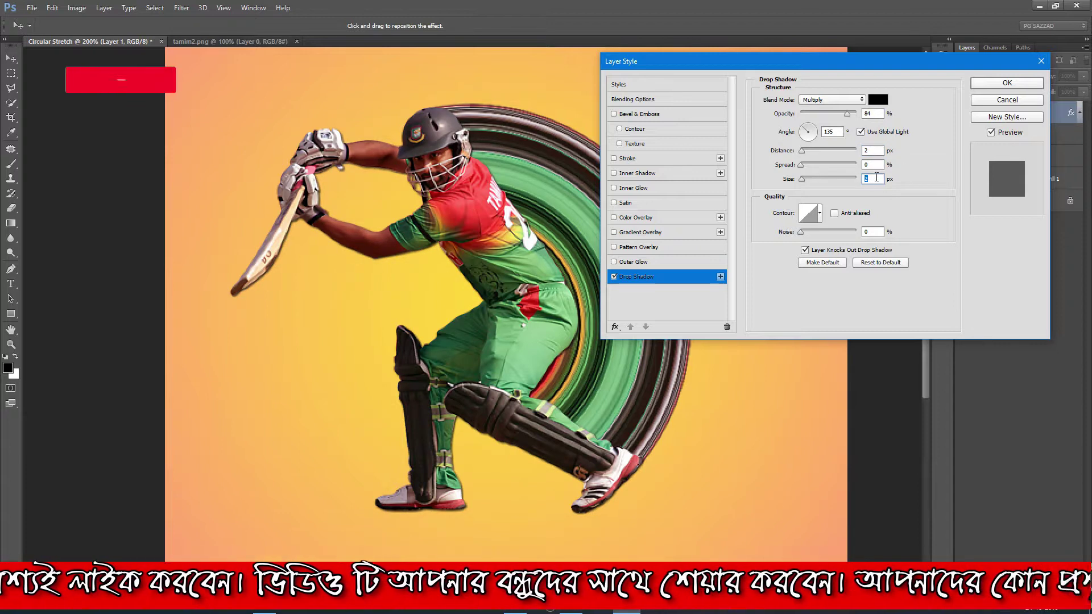
key("Up")
key("Up")
key("Up")
key("Up")
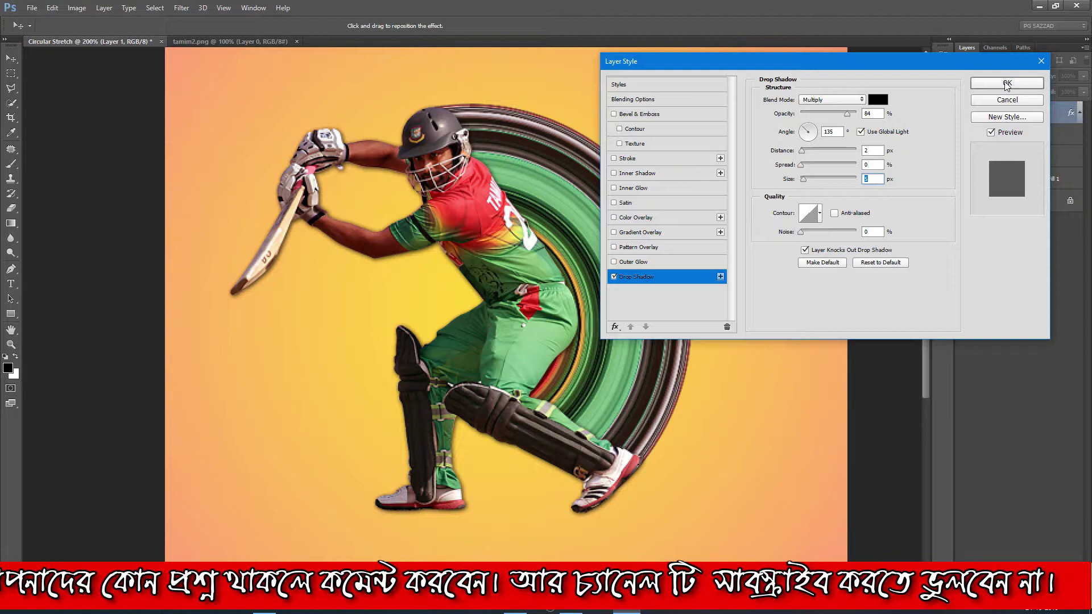
left_click(1006, 83)
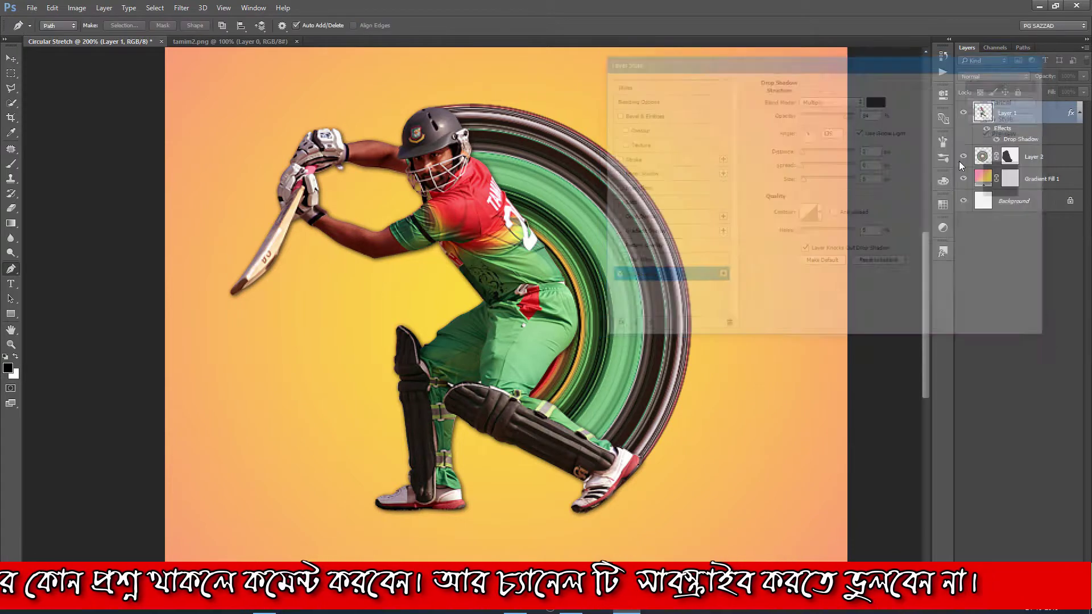
Create a new empty layer above the cricketer on Layer 1 and ready the Brush tool with a 15 px tip
scroll(890, 268, "down", 3)
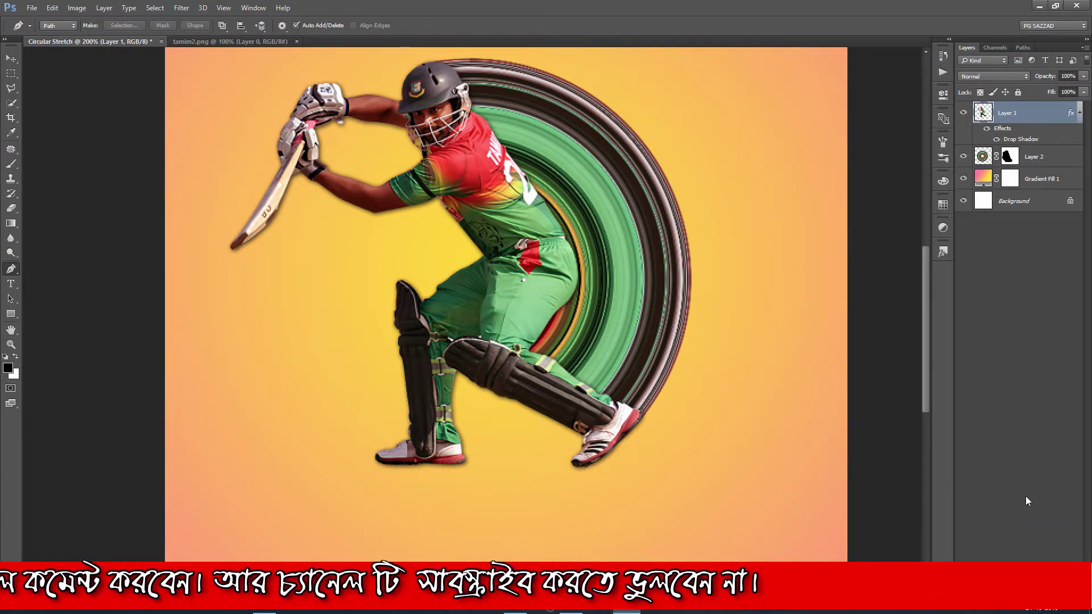
key("ctrl+shift+alt+n")
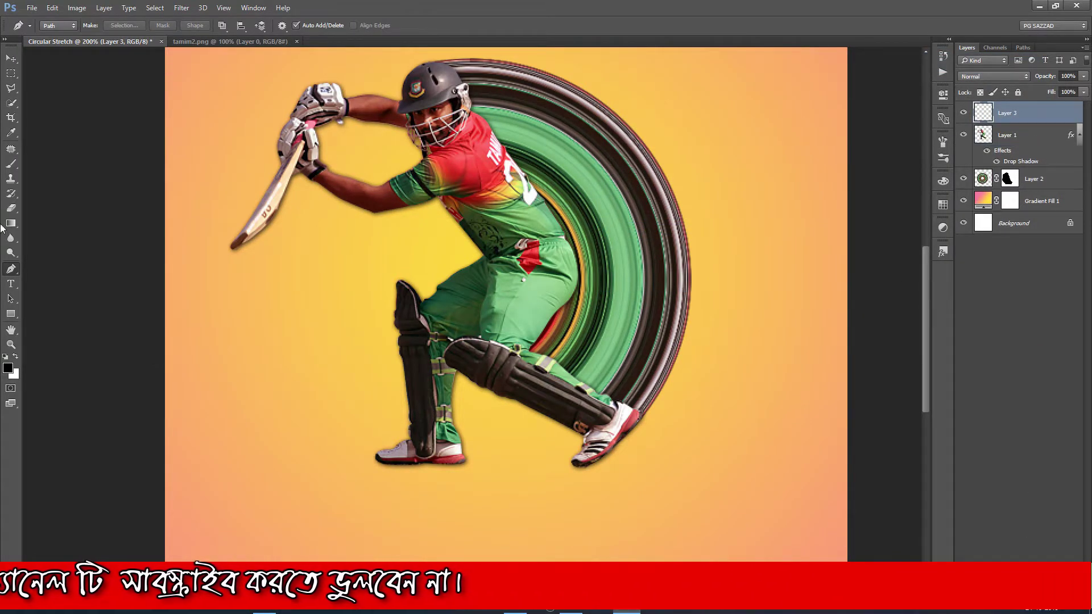
left_click(10, 164)
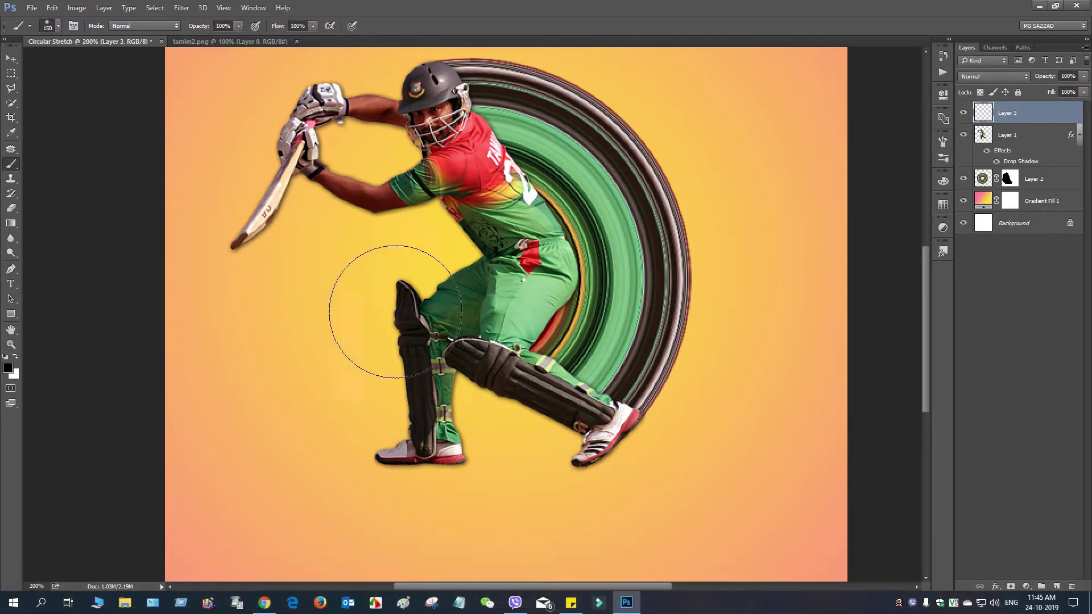
key("[")
key("[")
key("[")
key("[")
key("[")
key("[")
key("[")
key("[")
key("[")
key("[")
key("[")
key("[")
key("[")
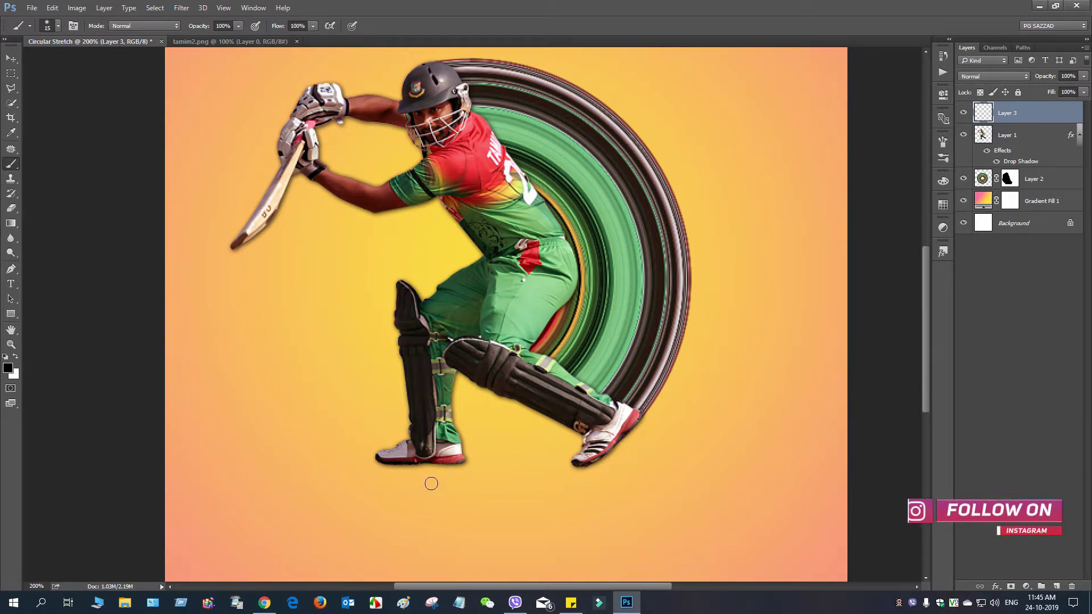
Paint a single soft black dab with a 70 px brush just below the shoe of the cricketer's upright leg
key("bracketright")
key("bracketright")
key("bracketright")
key("bracketright")
key("bracketright")
key("bracketright")
key("bracketright")
key("bracketright")
key("bracketright")
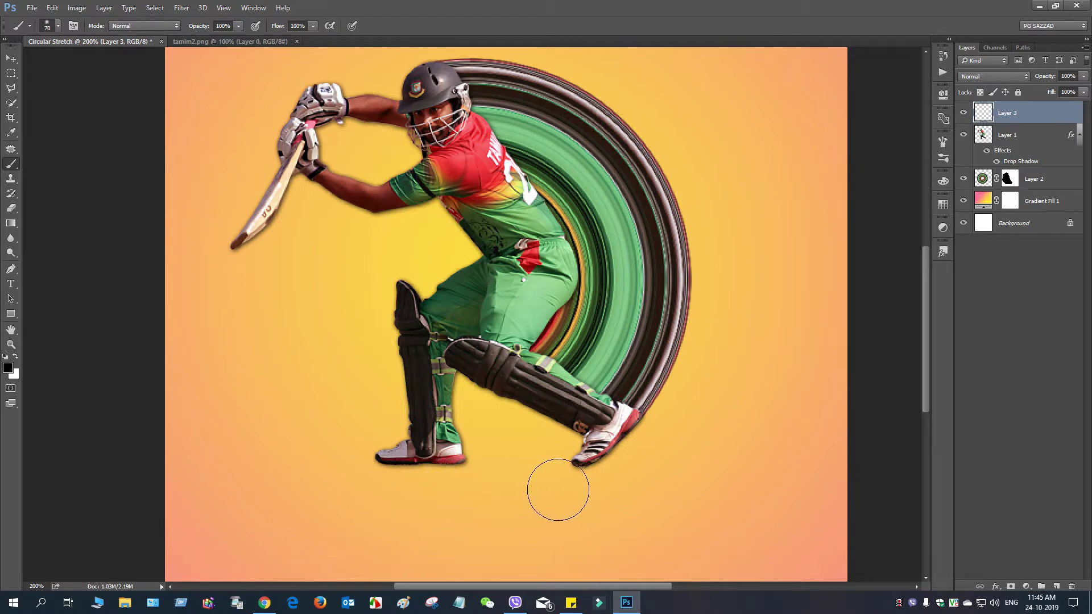
left_click(423, 490)
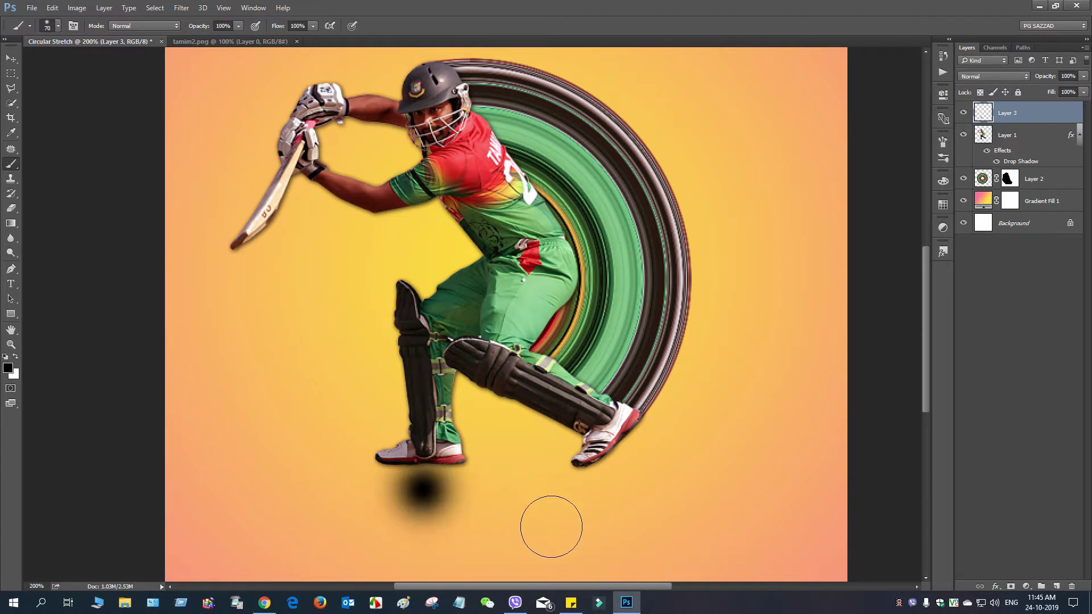
Flatten the black dab to about 10% of its height, tilt it slightly and place it under the upright leg's shoe
left_click(11, 60)
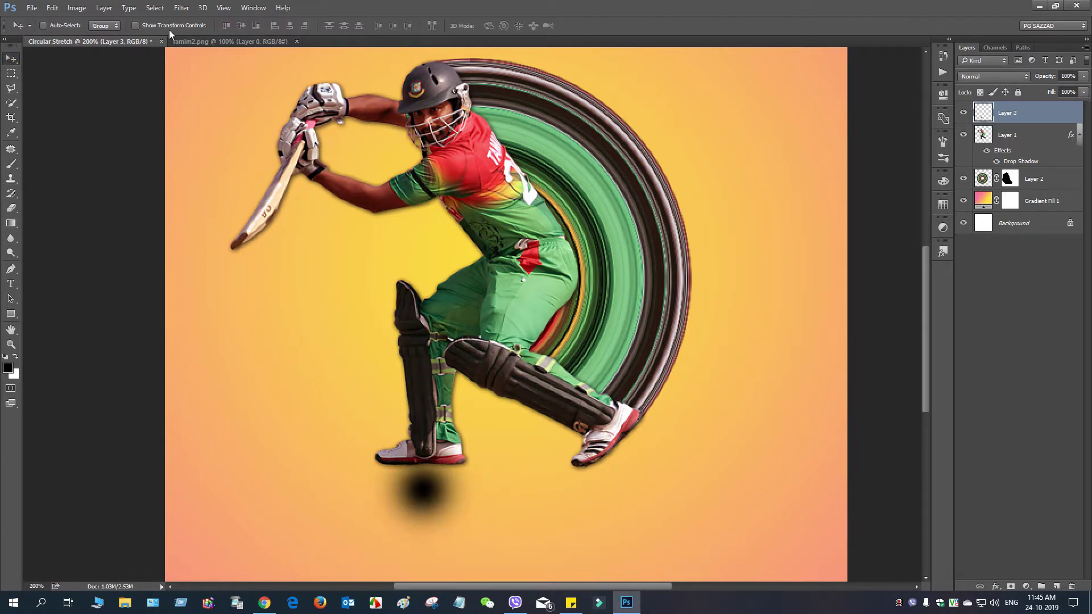
left_click_drag(422, 438, 467, 472)
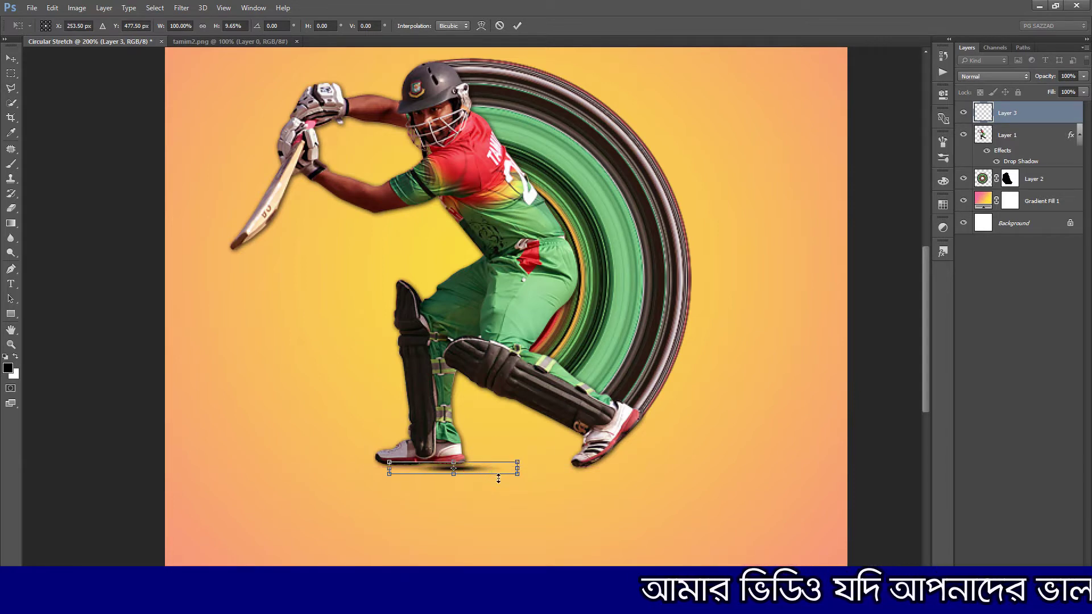
left_click_drag(526, 492, 485, 466)
key("Return")
Apply a 2.4 px Gaussian Blur to the foot shadow on Layer 3 and lower the layer's opacity to 74%
left_click(181, 7)
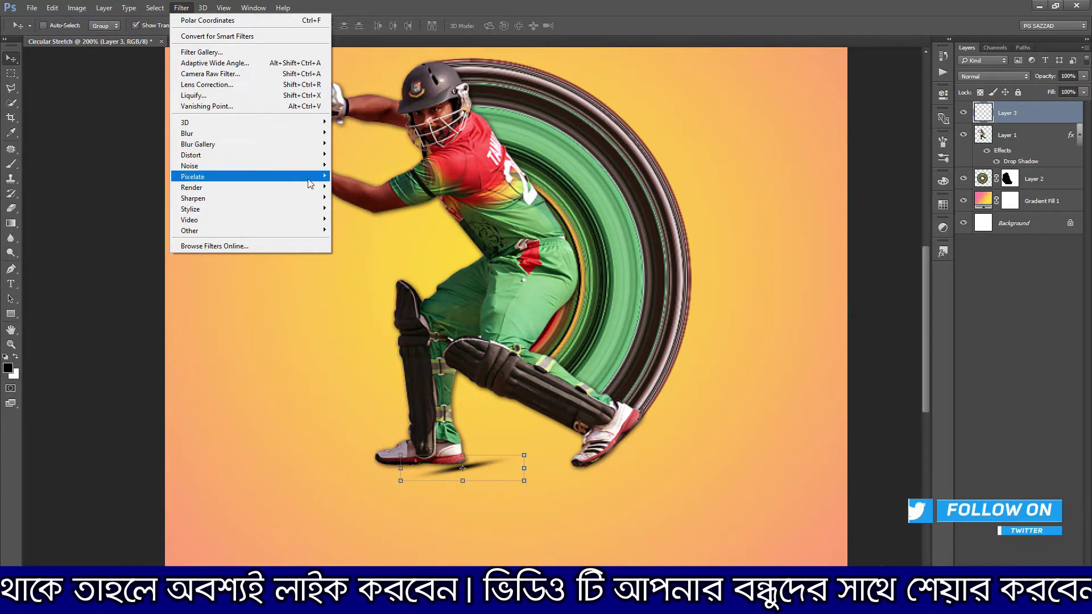
mouse_move(310, 133)
left_click(354, 177)
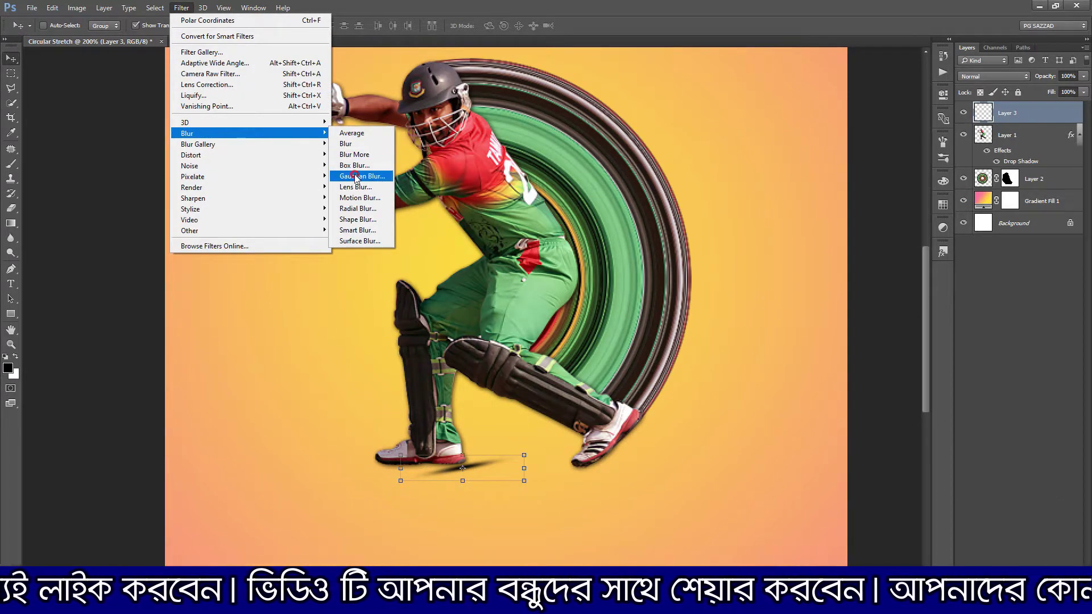
mouse_move(470, 313)
left_mouse_down()
mouse_move(497, 317)
mouse_move(480, 316)
left_mouse_up()
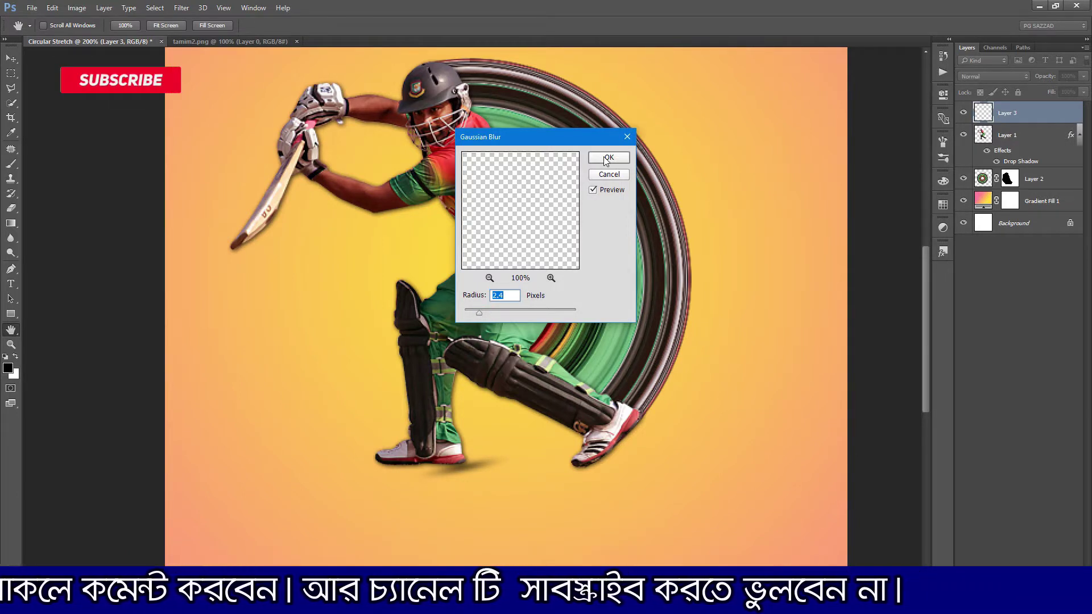
left_click_drag(479, 314, 477, 316)
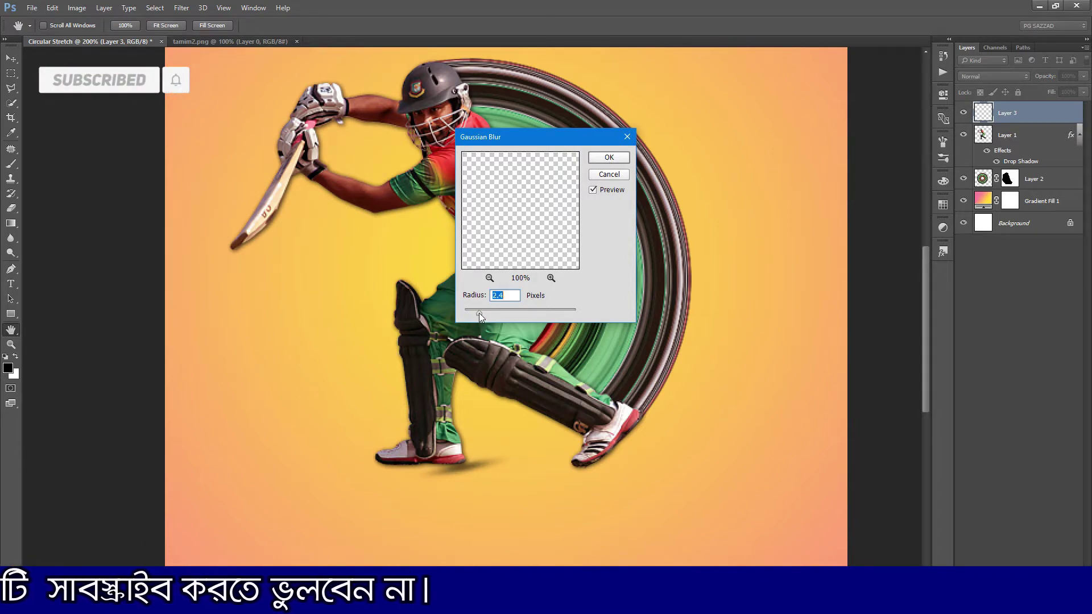
left_click(609, 157)
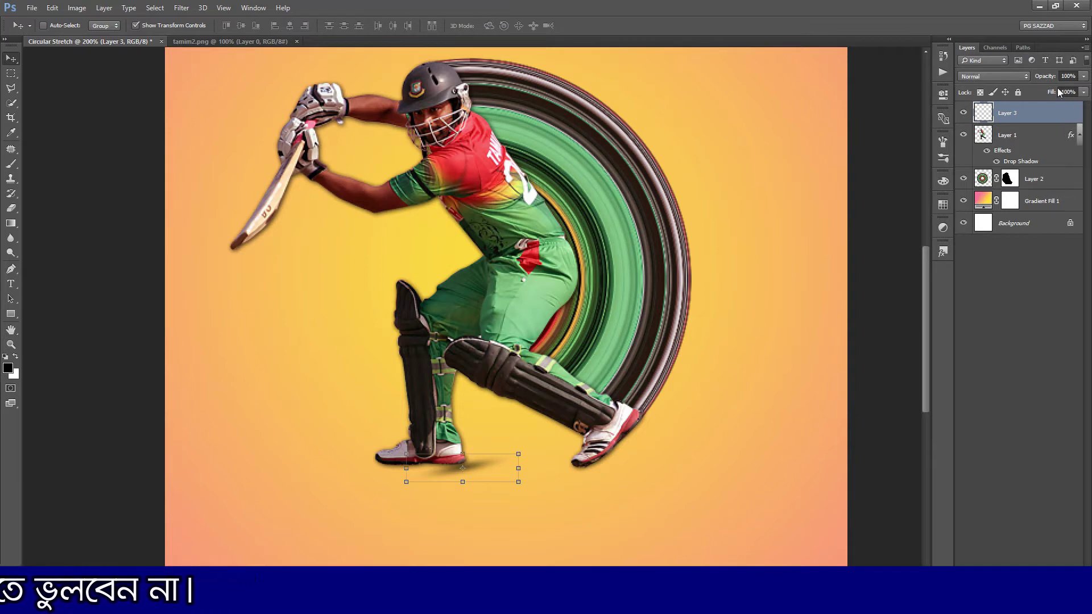
left_click_drag(1046, 79, 1034, 79)
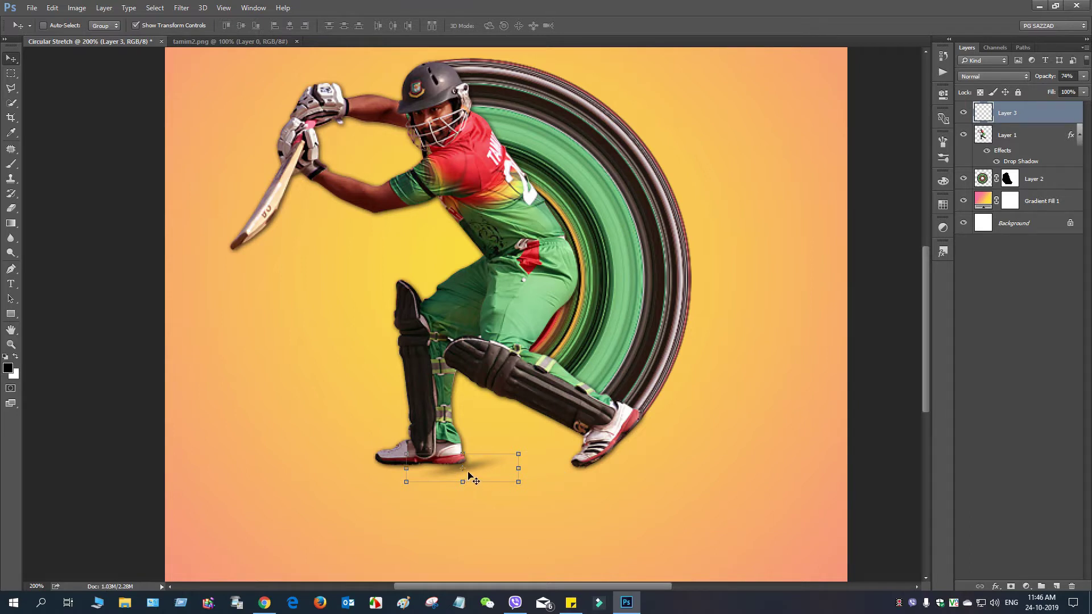
Duplicate the foot shadow, place the copy under the cricketer's other shoe and rotate it by -11.25°
left_click_drag(476, 468, 645, 466)
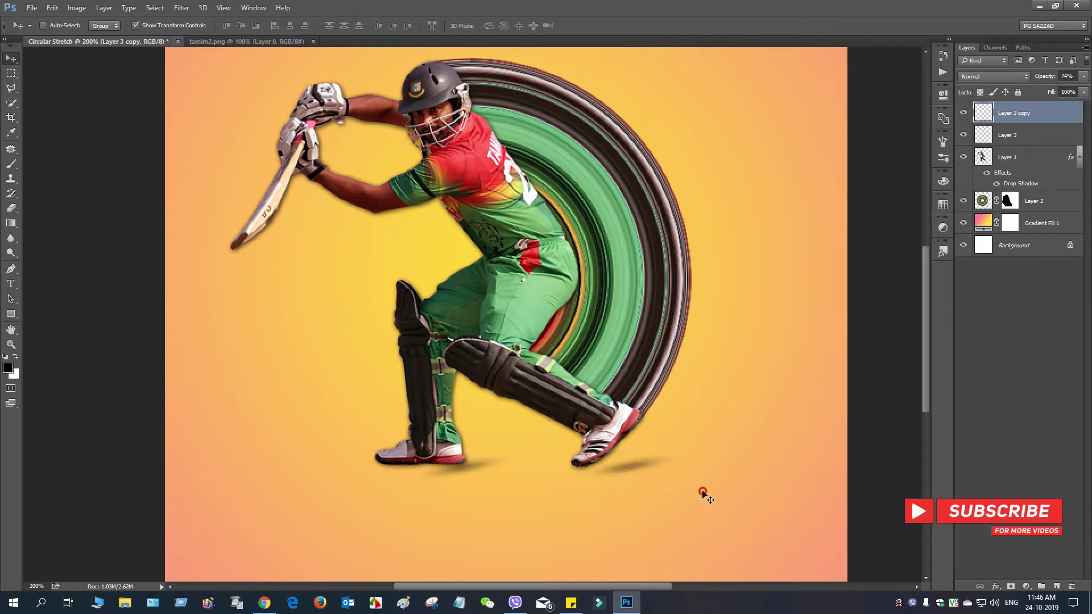
mouse_move(694, 483)
left_mouse_down()
mouse_move(695, 459)
mouse_move(631, 450)
mouse_move(699, 466)
left_mouse_up()
left_click_drag(627, 450, 622, 450)
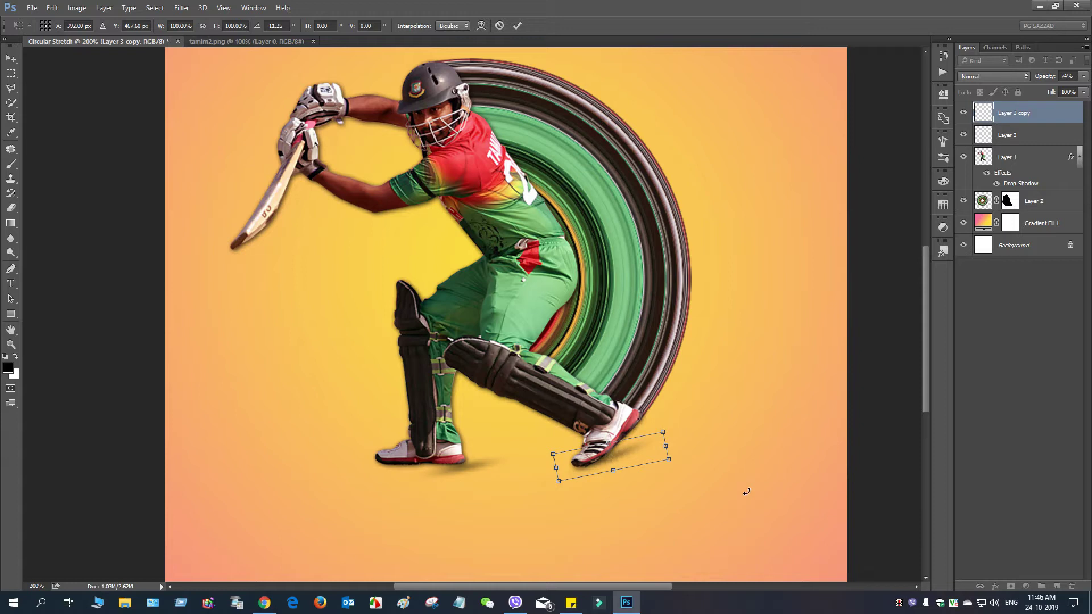
left_click(517, 25)
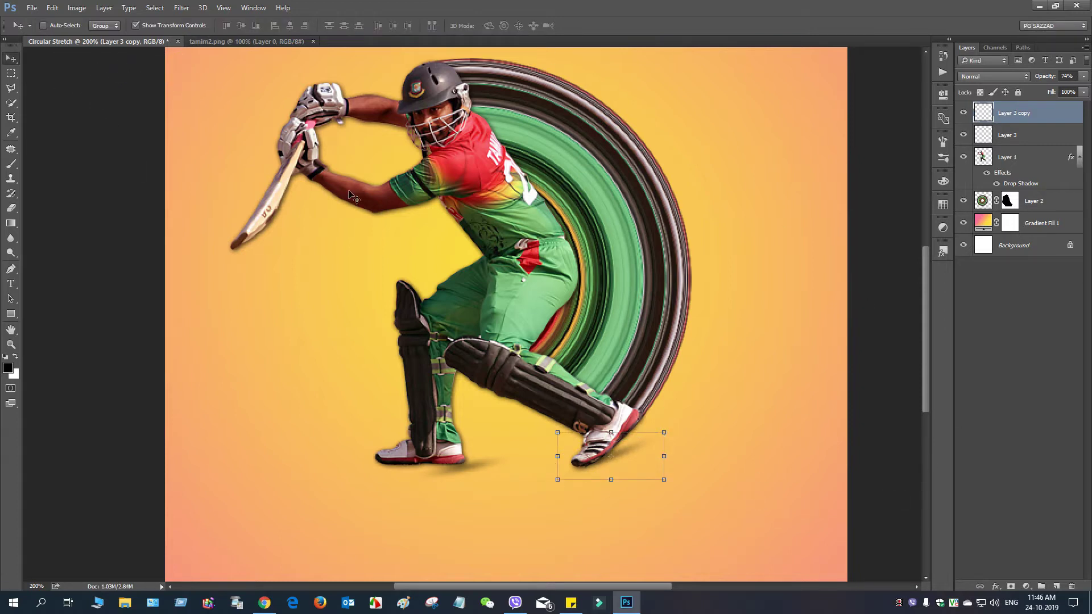
Look over the composition with the shadows under both shoes
scroll(343, 344, "up", 1)
scroll(346, 345, "down", 2)
scroll(343, 338, "down", 4)
scroll(344, 337, "up", 3)
scroll(344, 337, "down", 1)
scroll(345, 337, "up", 3)
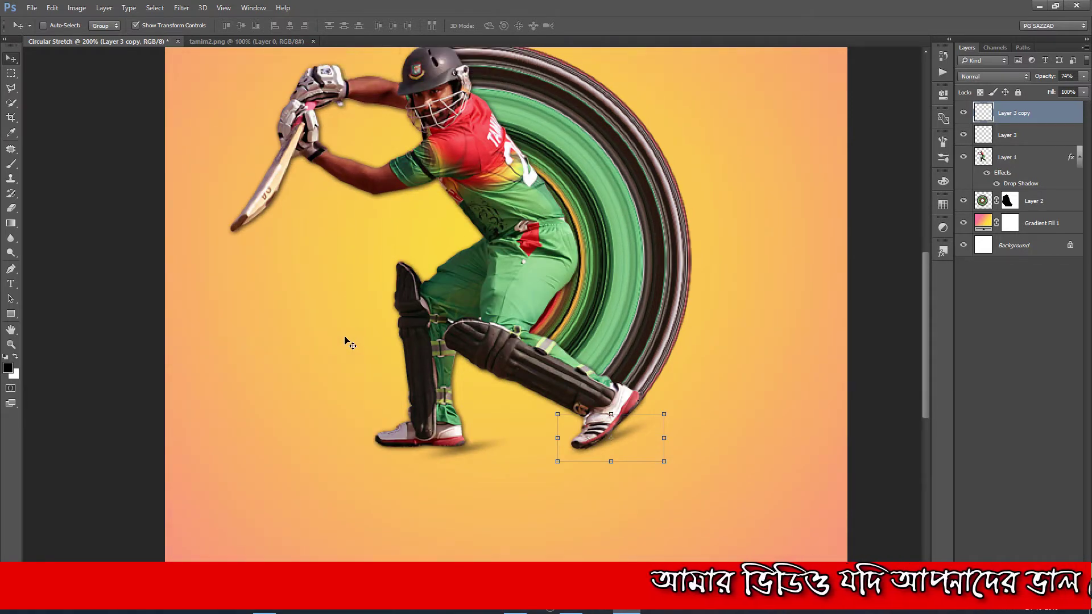
scroll(344, 342, "up", 2)
scroll(344, 342, "down", 3)
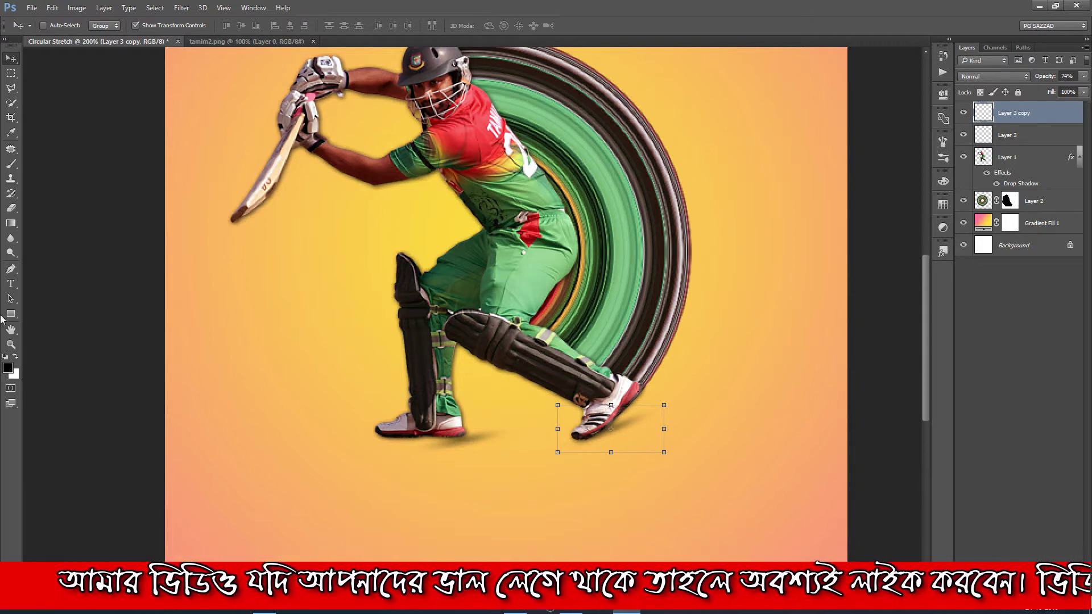
Add the text "TAMIM IQBAL" below the cricketer's feet and set its font size to 6.01 pt
left_click(10, 284)
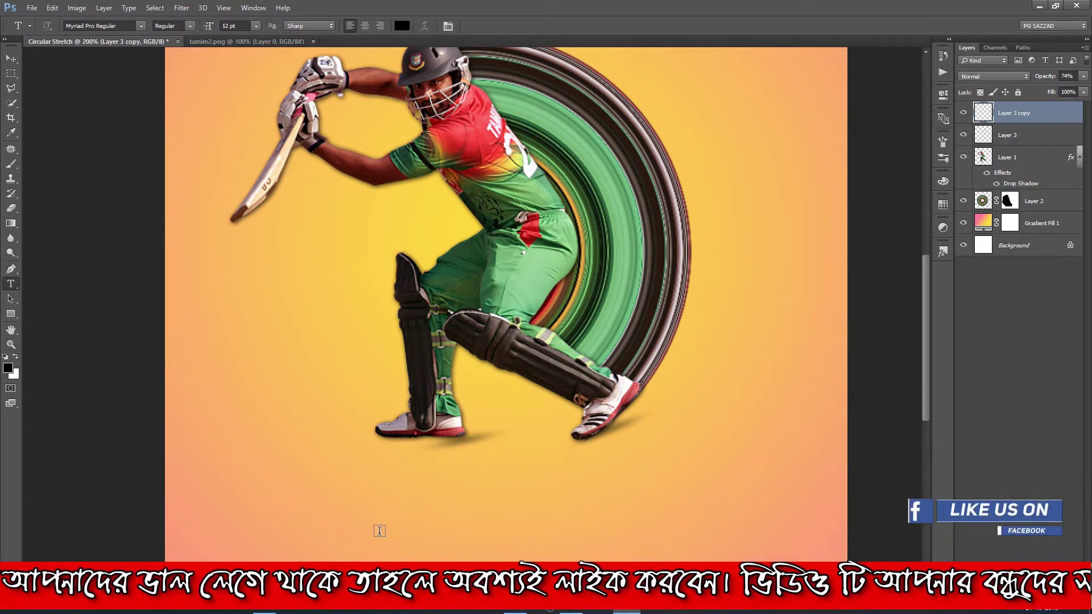
left_click(379, 531)
type("T")
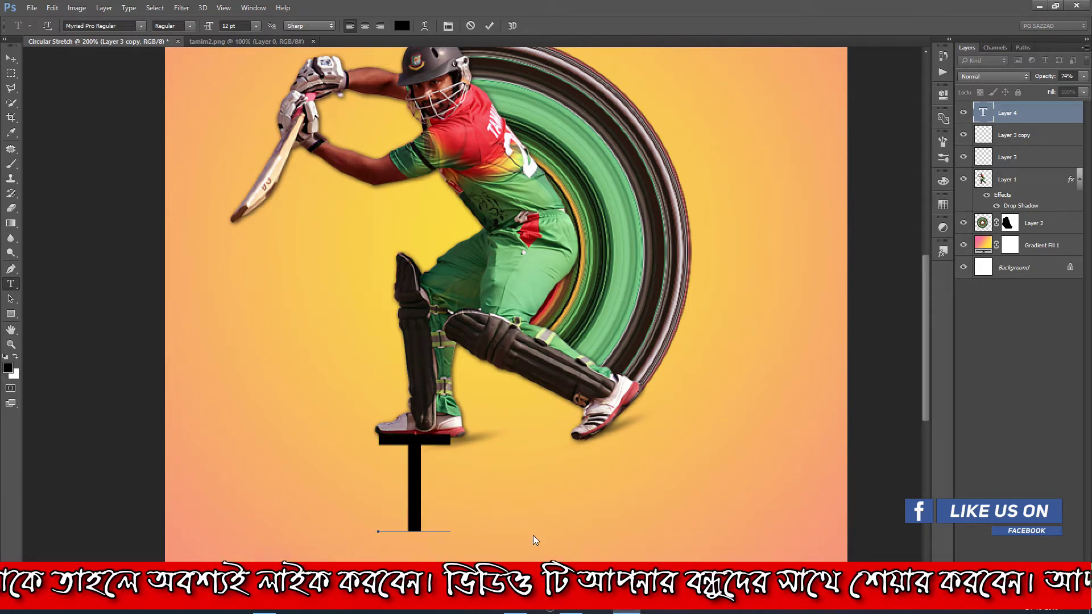
type("AMIM")
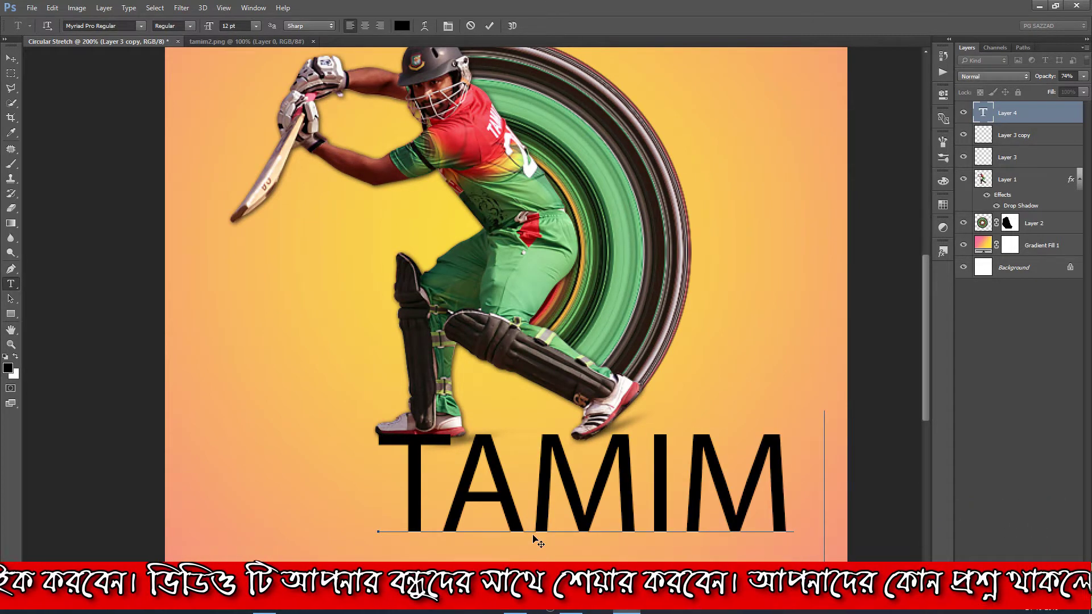
type(" I")
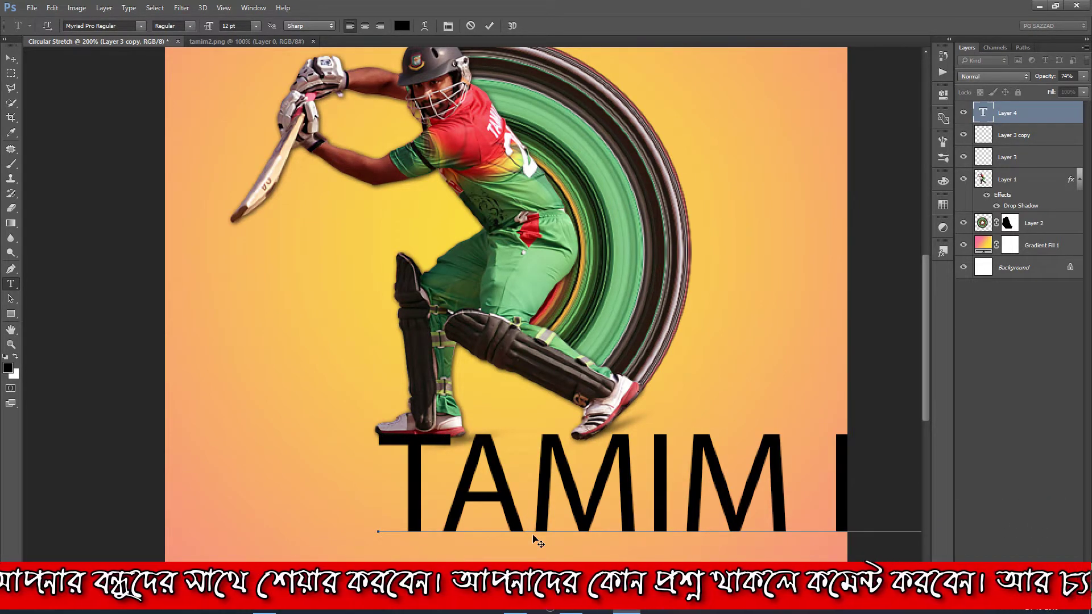
key("ctrl+a")
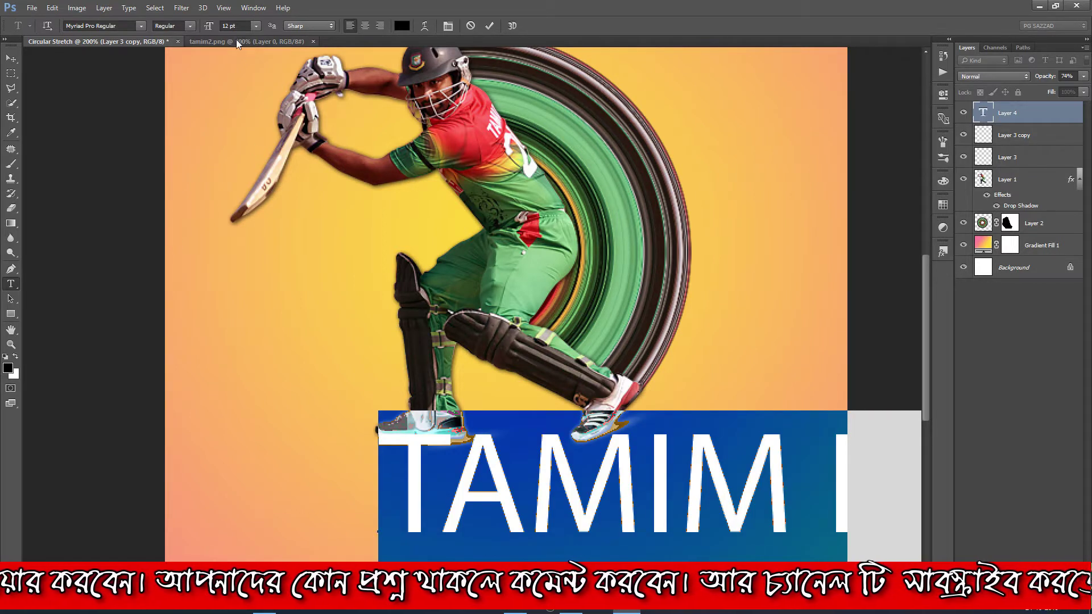
left_click_drag(209, 27, 201, 29)
Browse the font list and set the selected "TAMIM IQBAL" title text to Exo 2 Bold
left_click(137, 27)
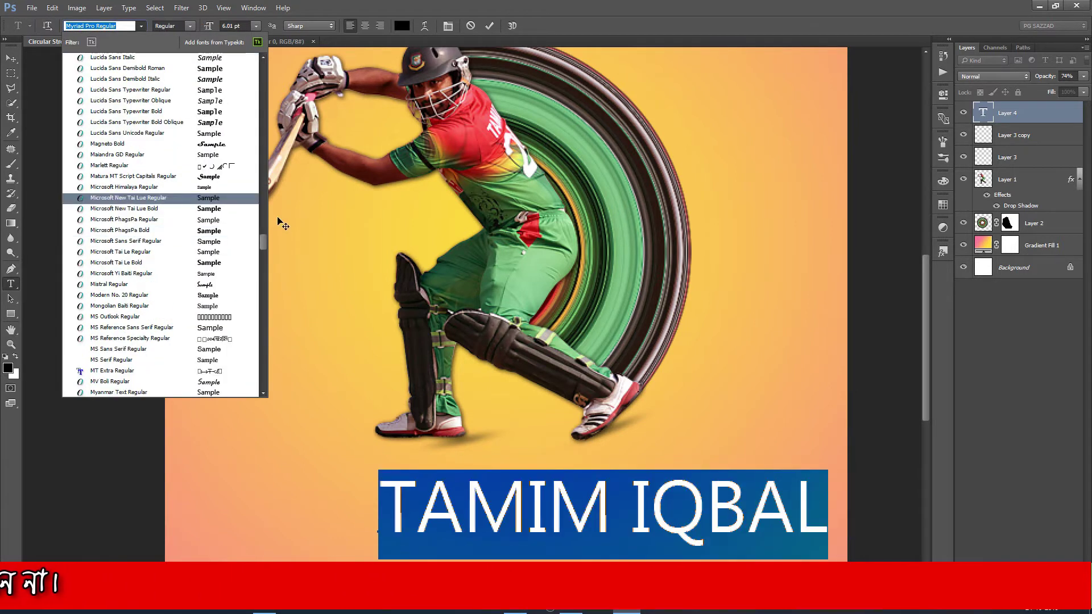
left_click_drag(261, 244, 270, 72)
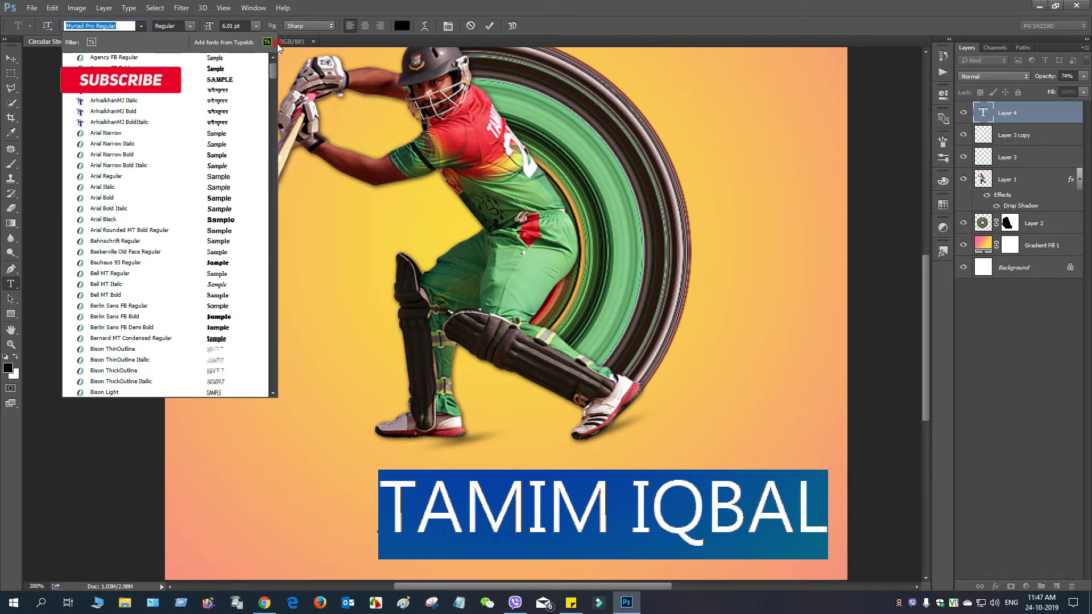
scroll(183, 235, "down", 1)
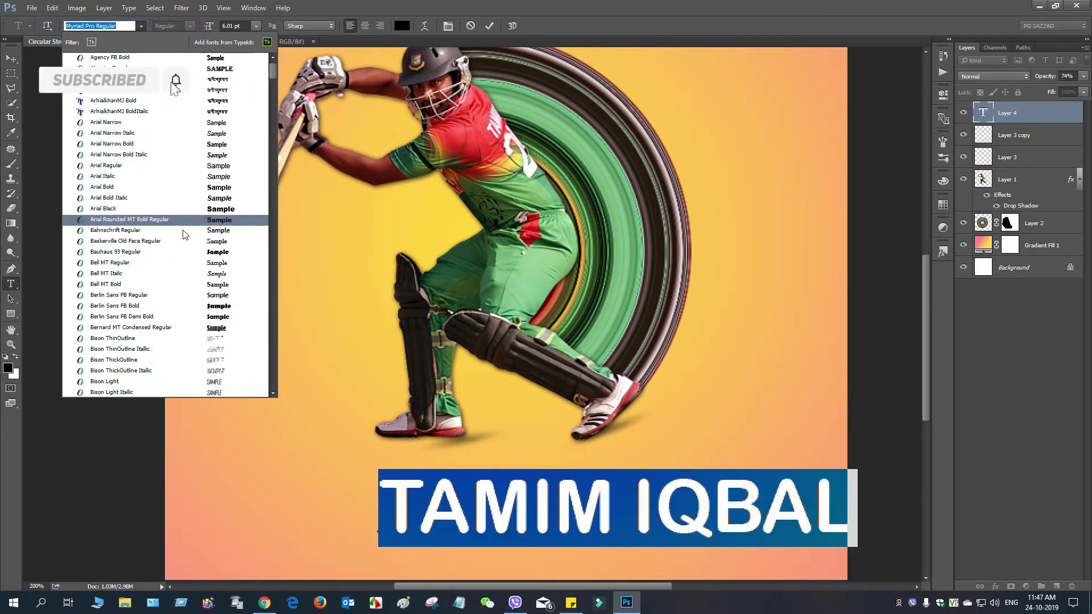
scroll(184, 235, "up", 1)
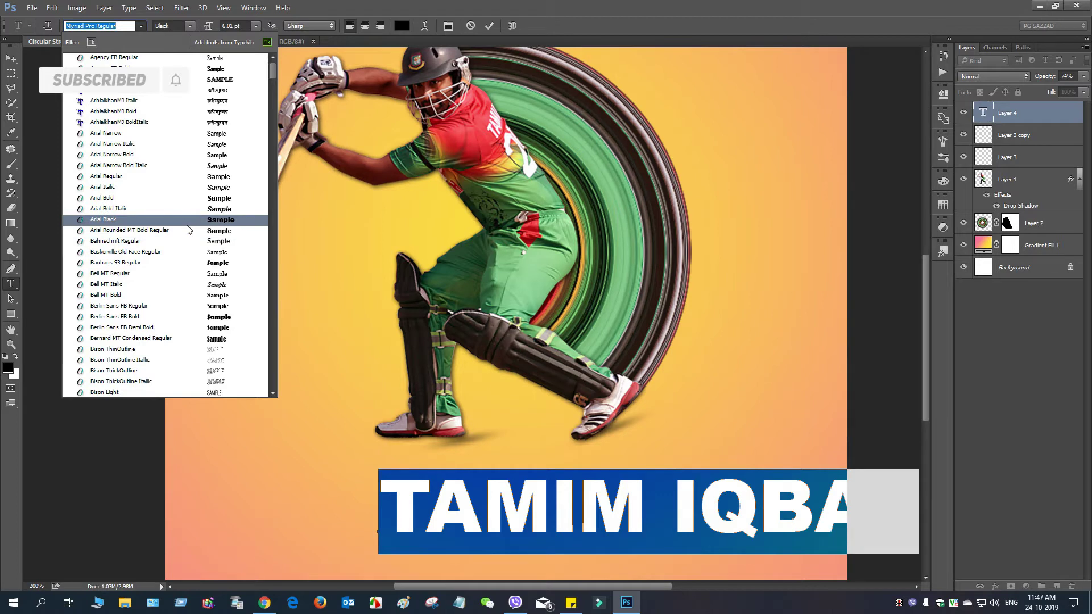
left_click_drag(273, 69, 275, 86)
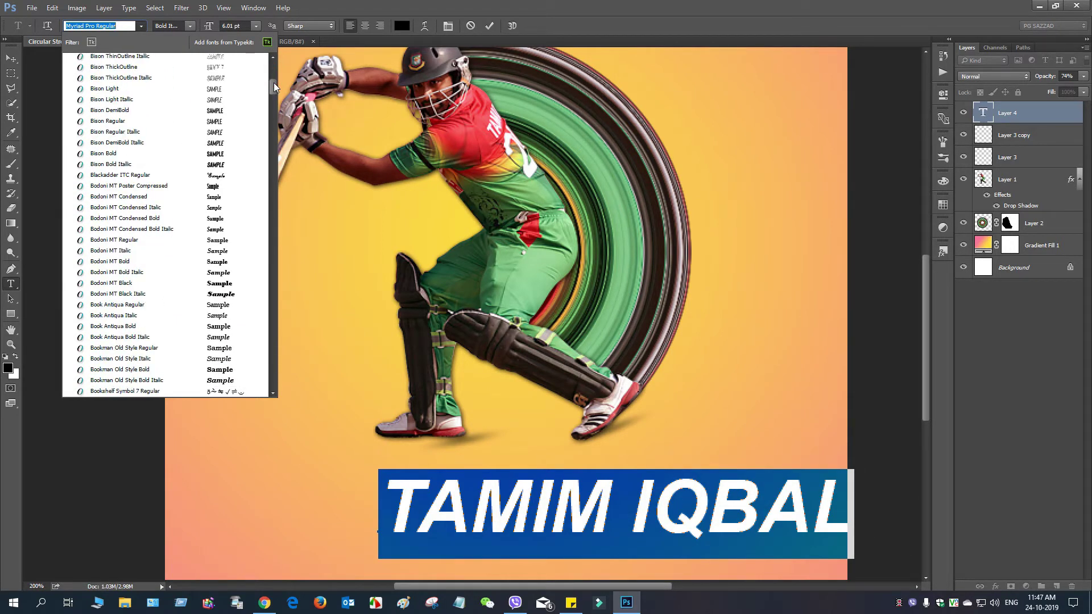
scroll(178, 221, "down", 5)
scroll(177, 225, "down", 20)
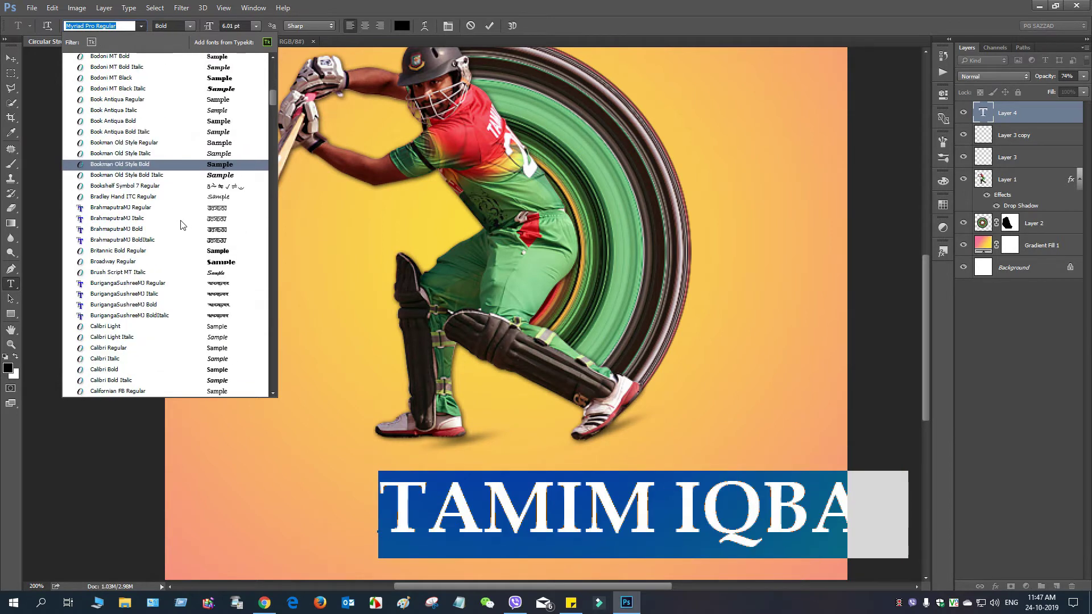
scroll(183, 220, "down", 19)
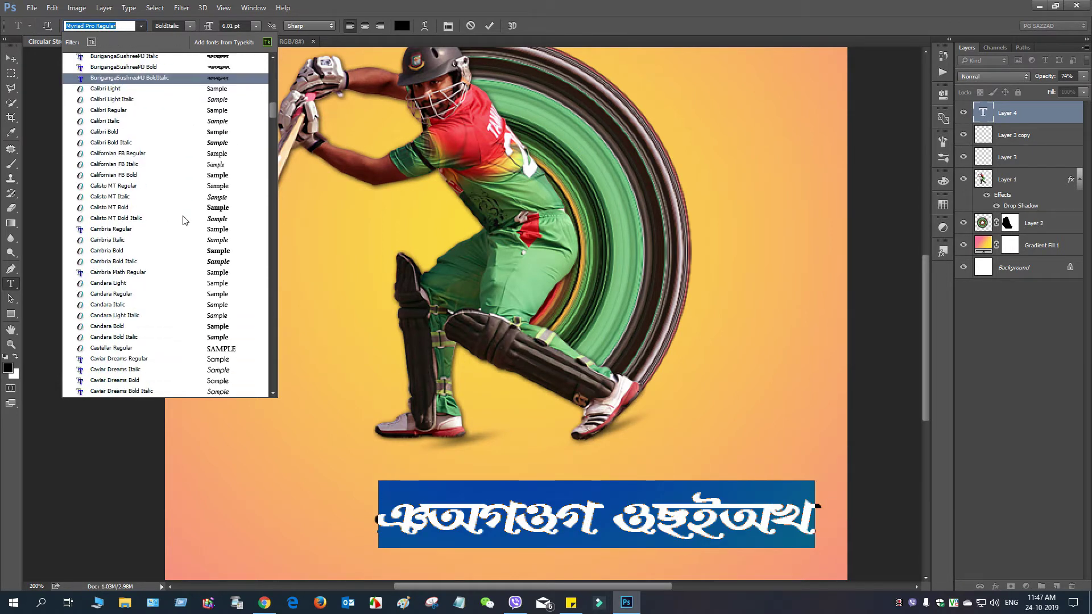
scroll(183, 220, "down", 20)
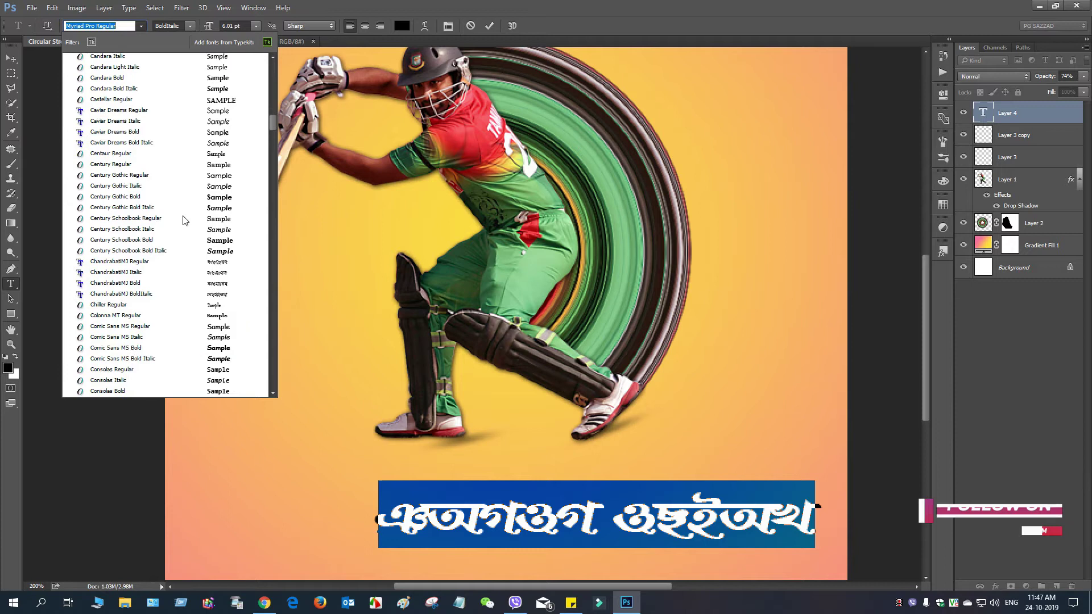
scroll(183, 220, "down", 20)
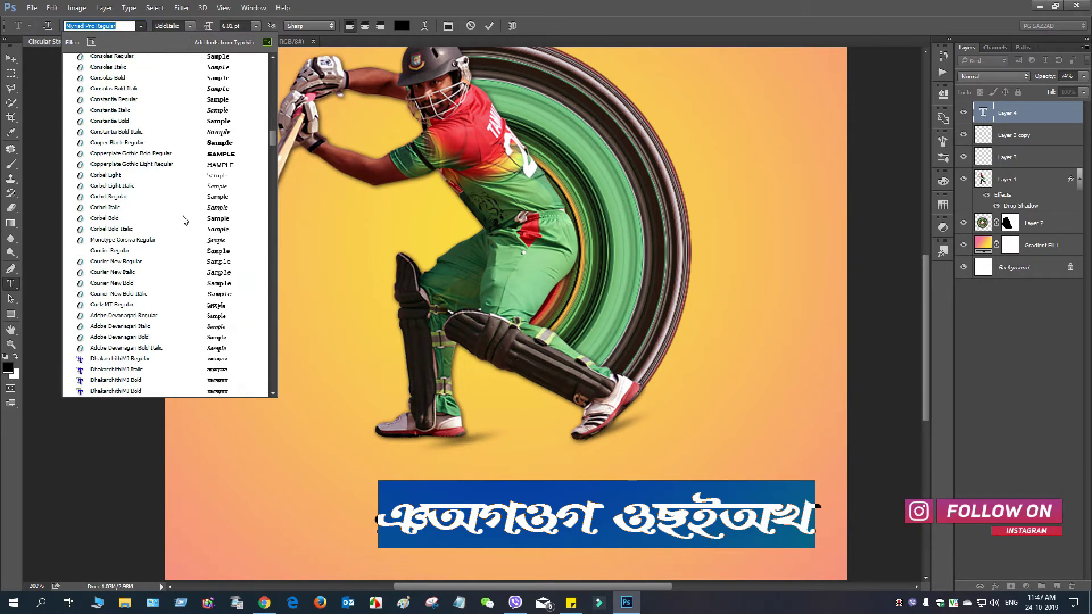
scroll(183, 218, "down", 20)
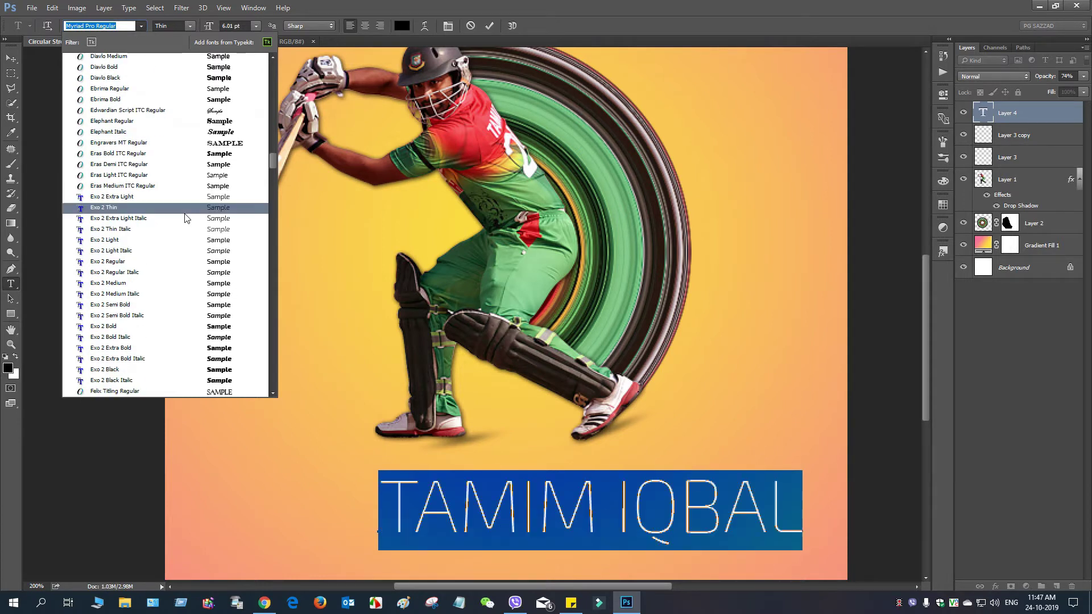
left_click(194, 325)
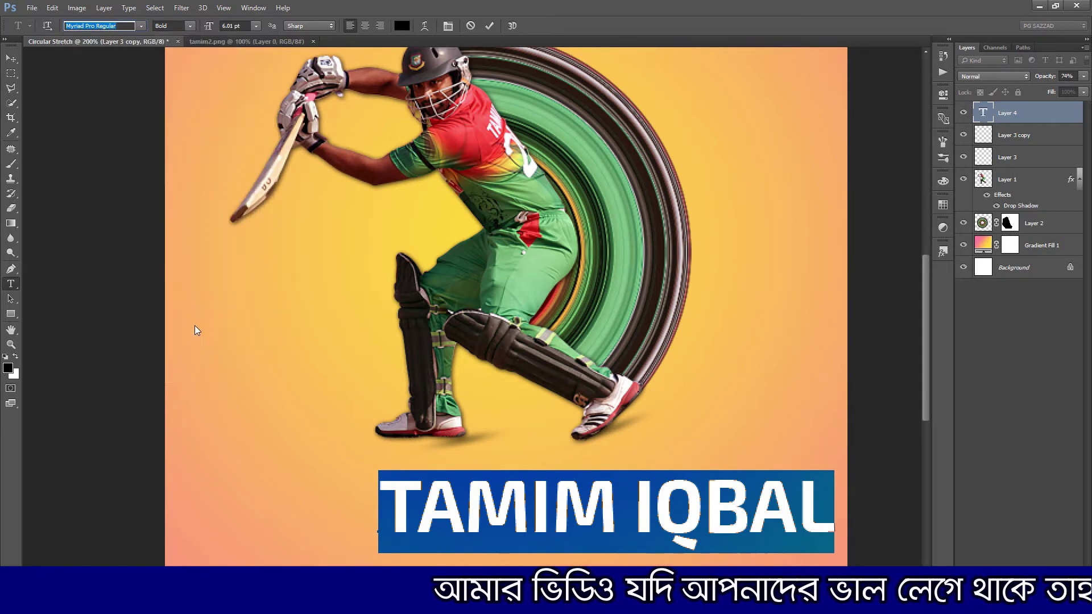
Centre the title beneath the cricketer's feet and change only the word "IQBAL" to the Light style
left_click_drag(672, 562, 579, 546)
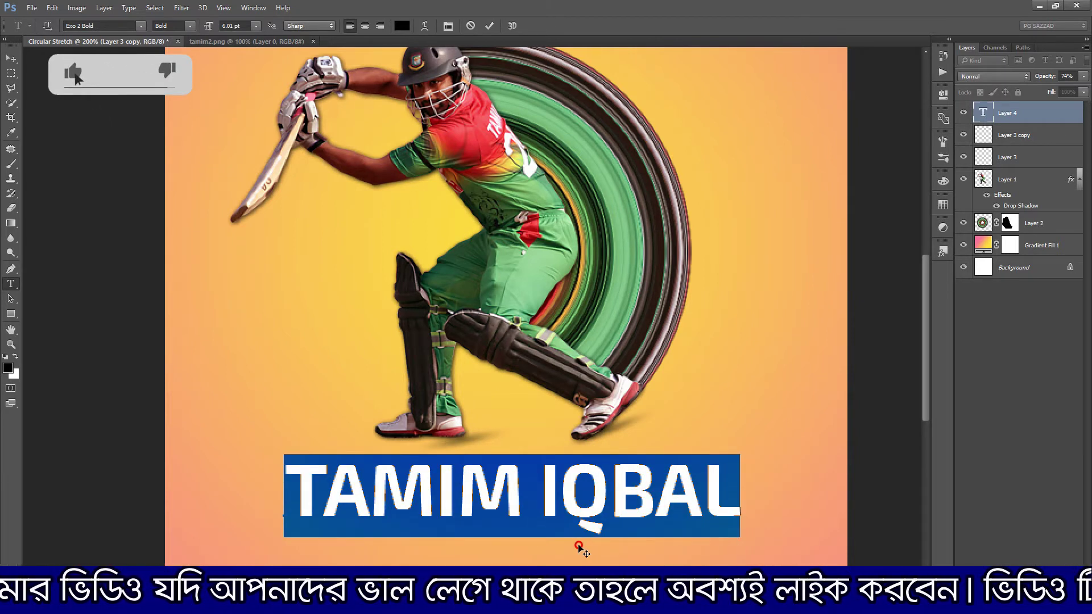
left_click(578, 520)
left_click_drag(540, 496, 726, 488)
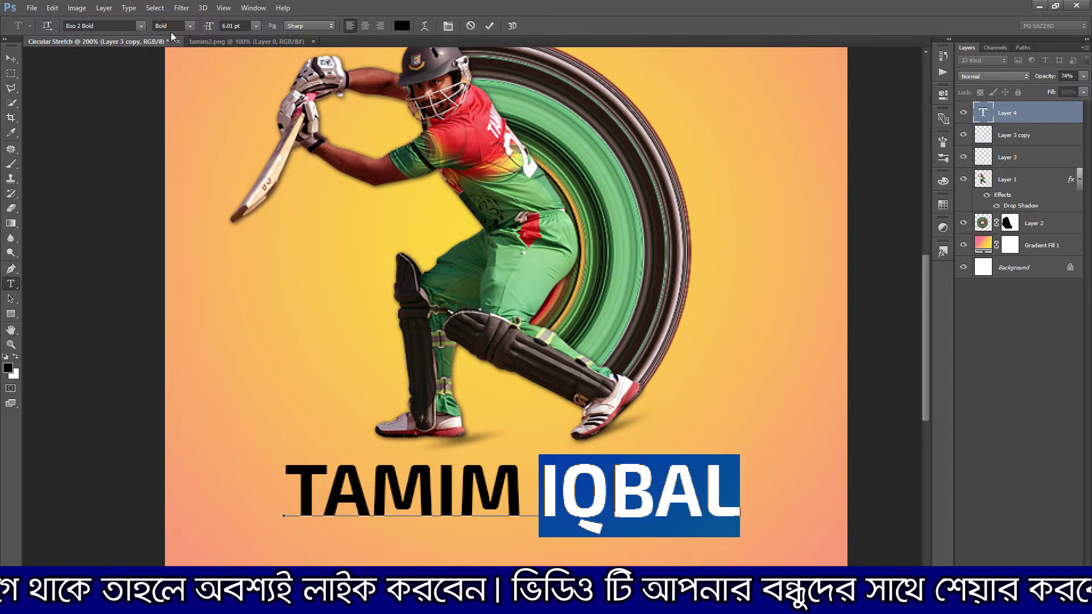
left_click(191, 26)
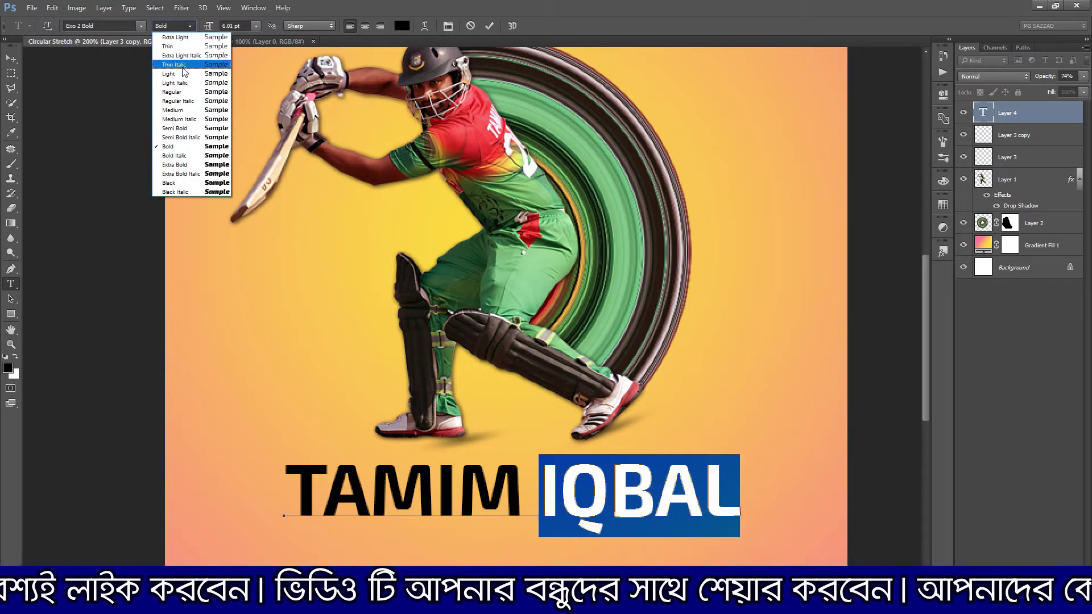
left_click(169, 74)
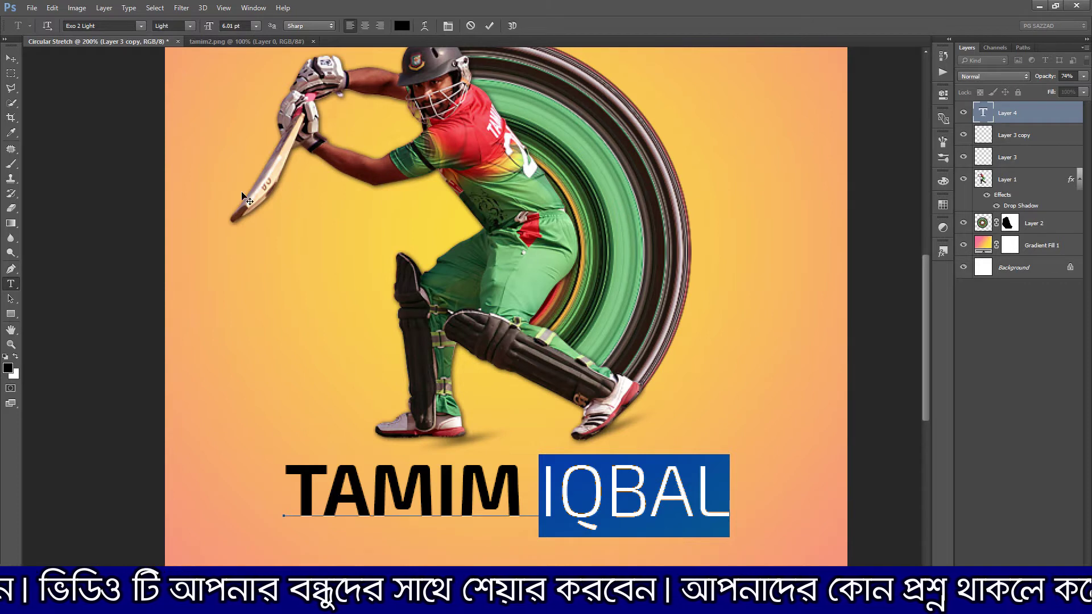
Commit the title text and add a Gradient Overlay effect to its layer, bringing up the gradient presets
left_click(418, 489)
left_click_drag(716, 490, 277, 491)
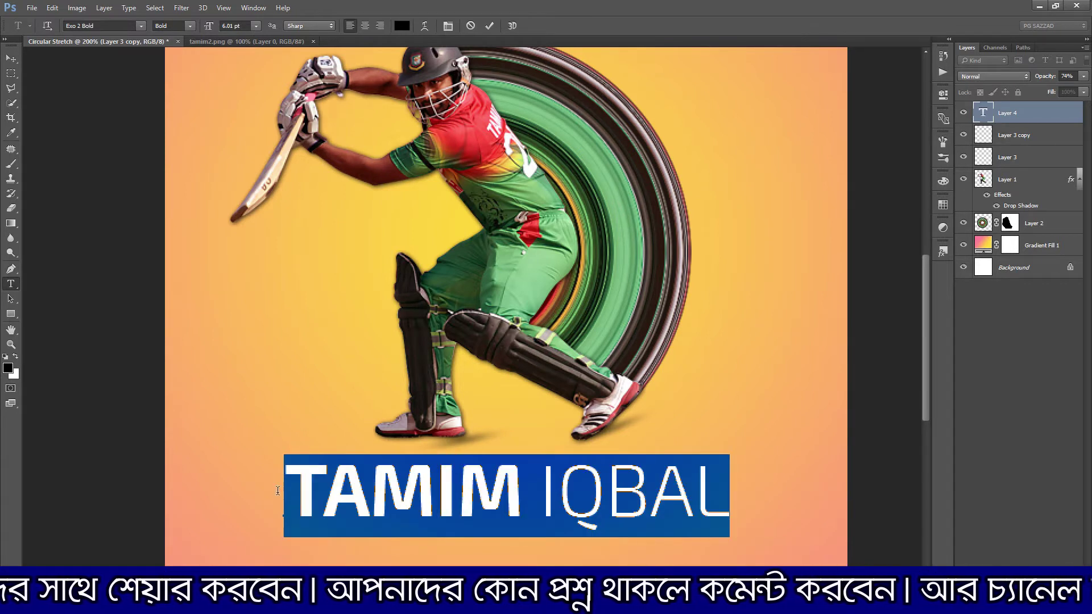
double_click(1054, 122)
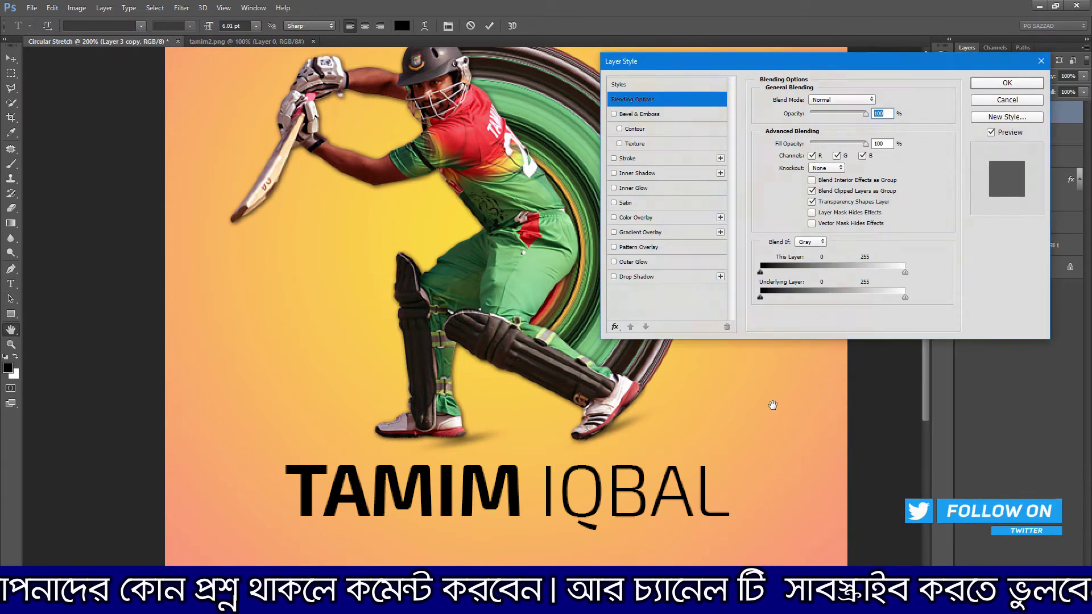
left_click(664, 232)
left_click(862, 127)
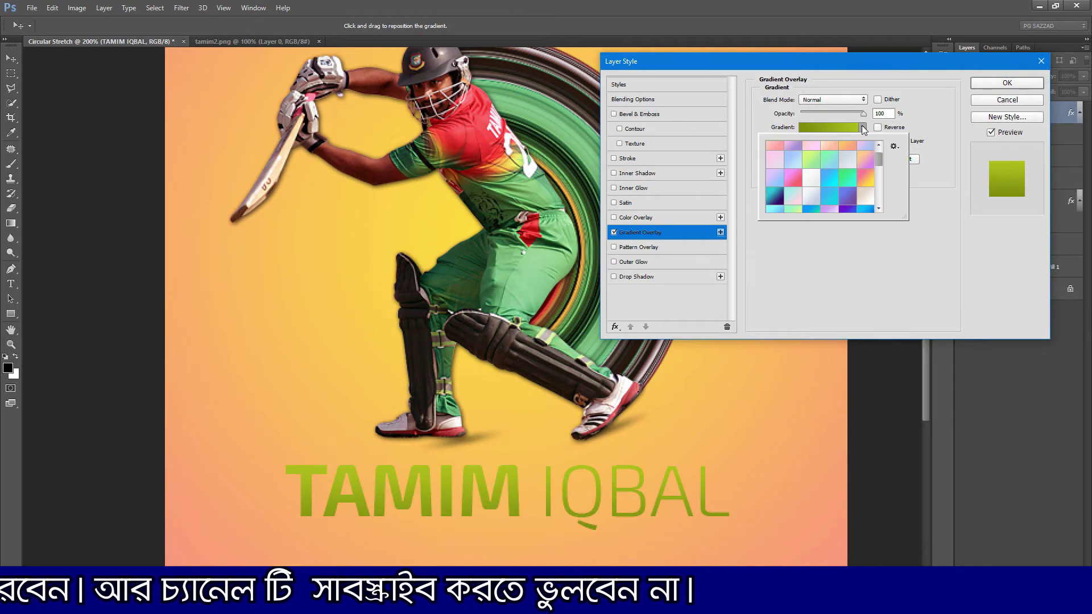
Try several gradient presets on the title's overlay and settle on the yellow-to-red one
left_click(845, 188)
left_click(775, 197)
scroll(838, 186, "down", 1)
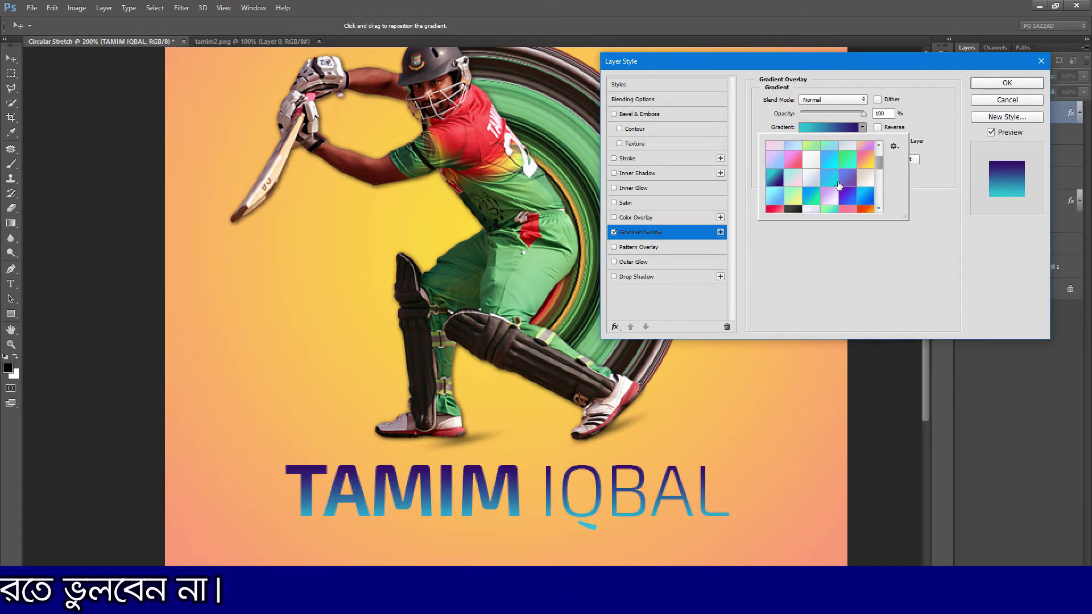
left_click(864, 196)
scroll(807, 197, "down", 1)
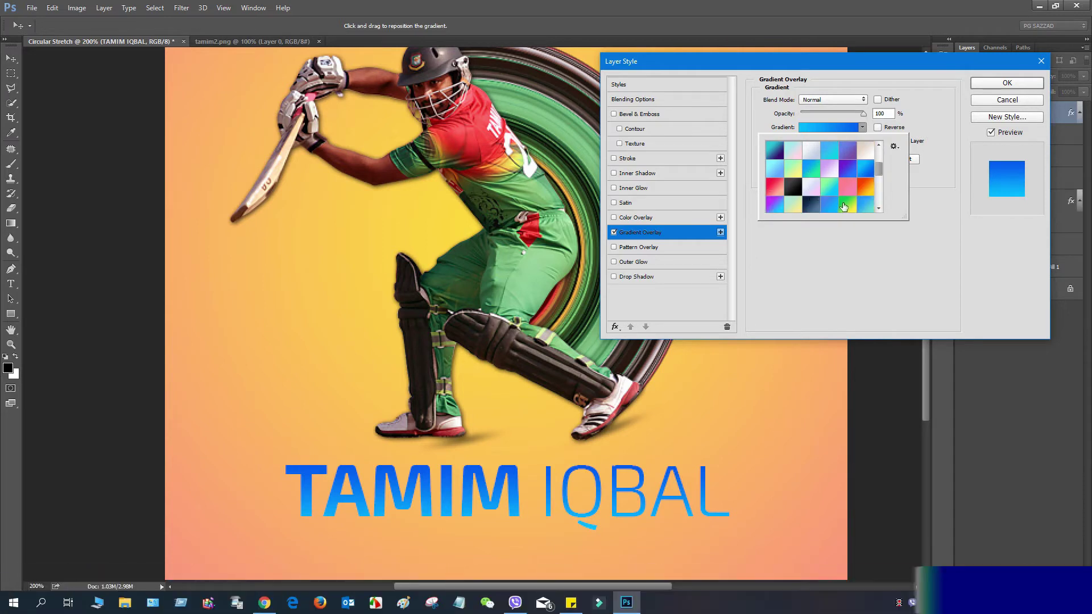
left_click(879, 209)
left_click(868, 203)
left_click(866, 182)
scroll(852, 190, "down", 1)
left_click(800, 198)
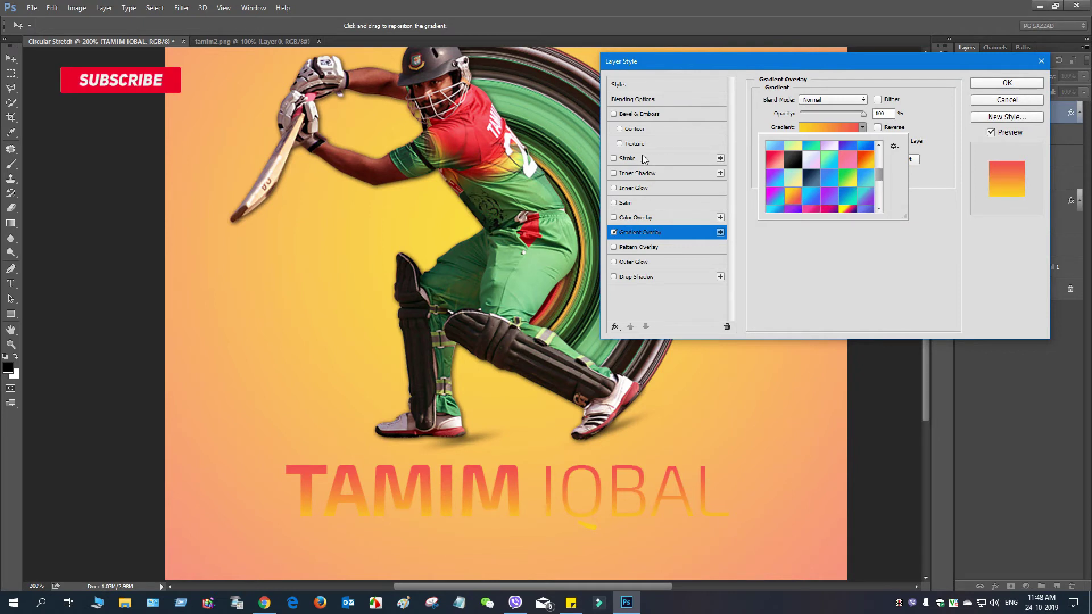
Add a Stroke effect to the title and set its color to white (ffffff)
left_click(633, 158)
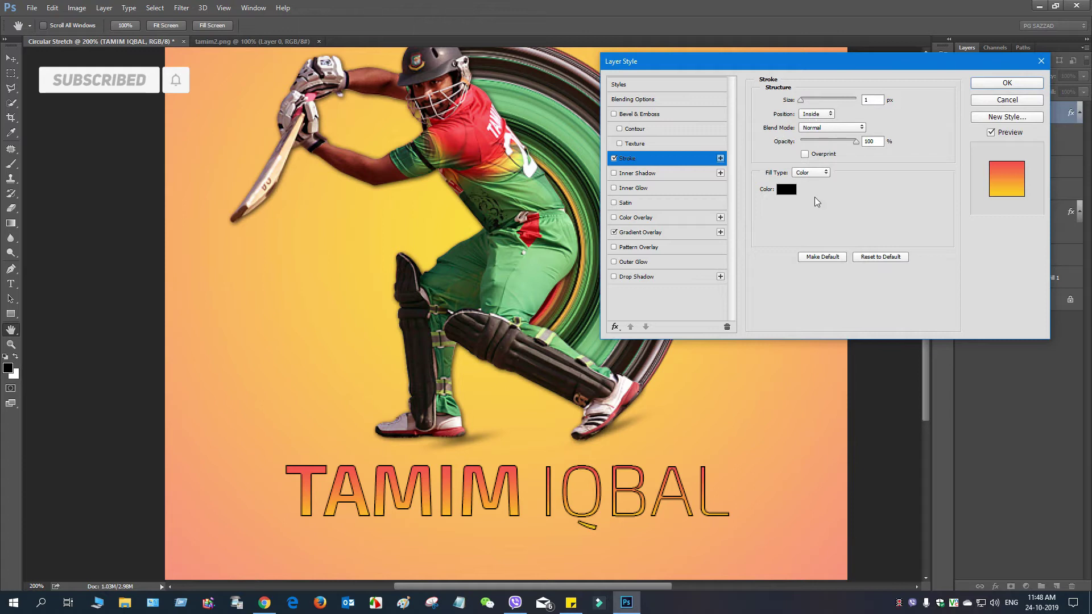
left_click(792, 189)
left_click(323, 114)
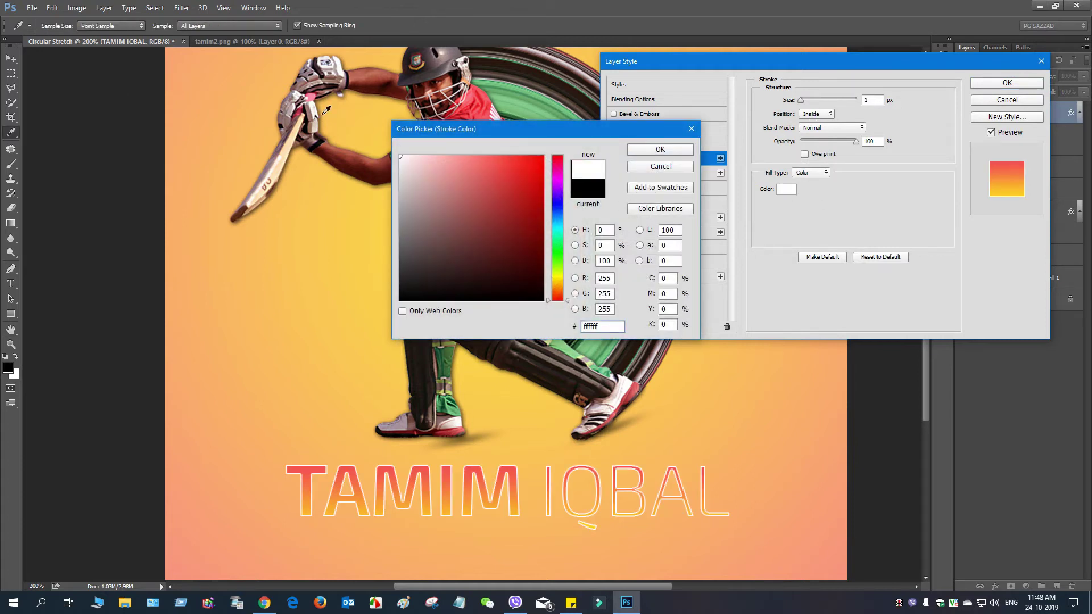
left_click(659, 150)
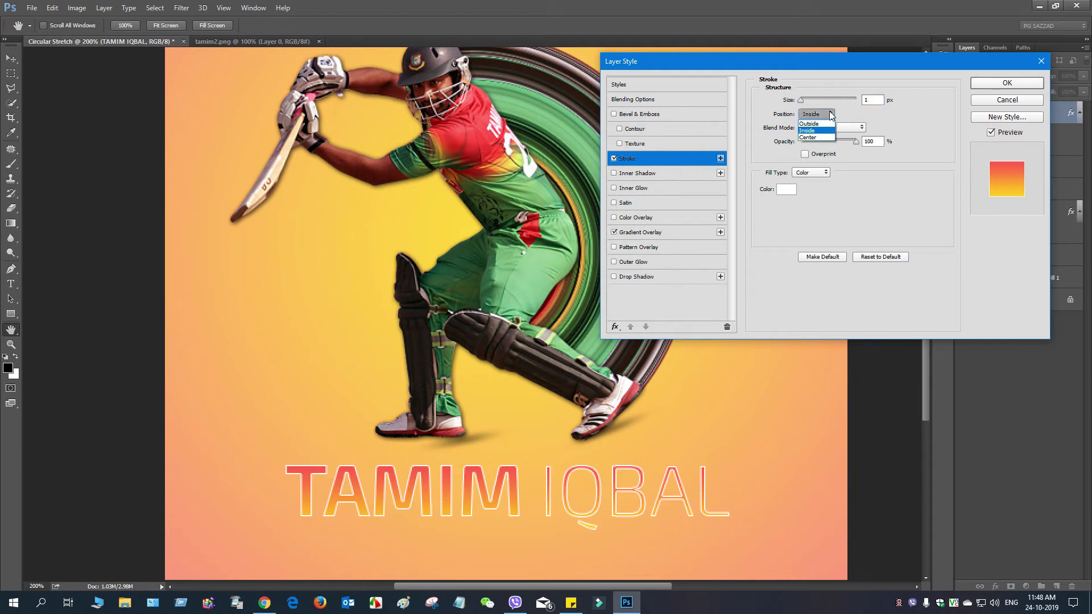
Position the title's stroke Outside and set its size to 4 px
left_click(817, 123)
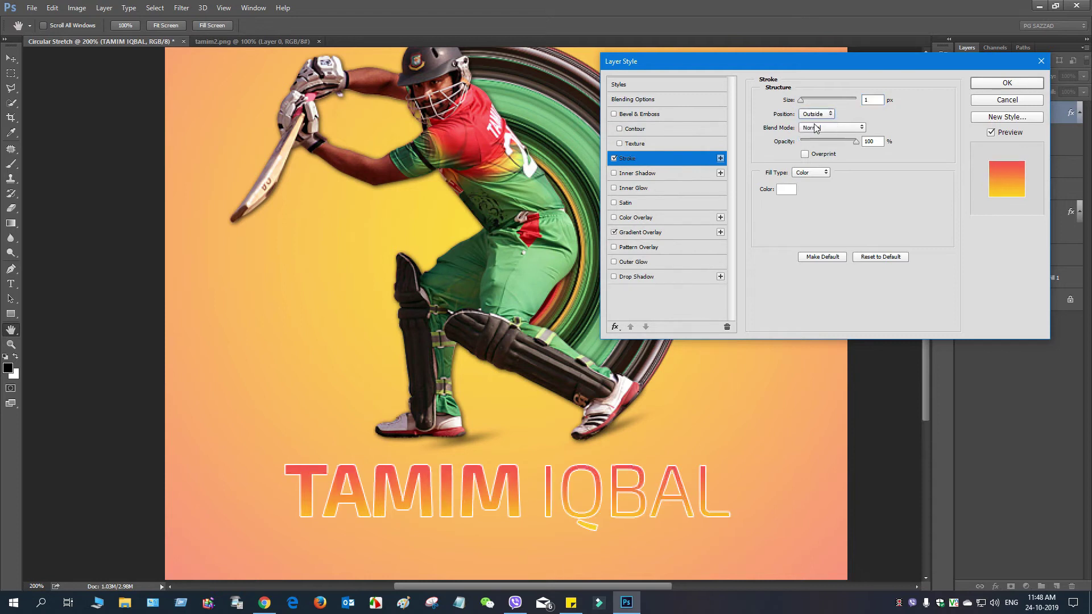
double_click(880, 100)
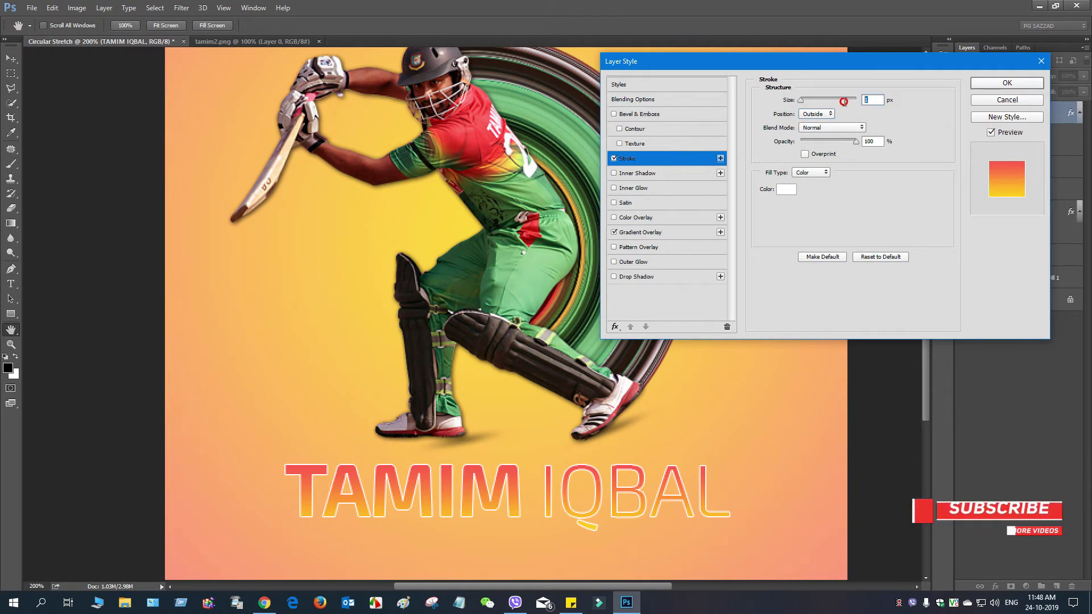
key("Up")
key("Up")
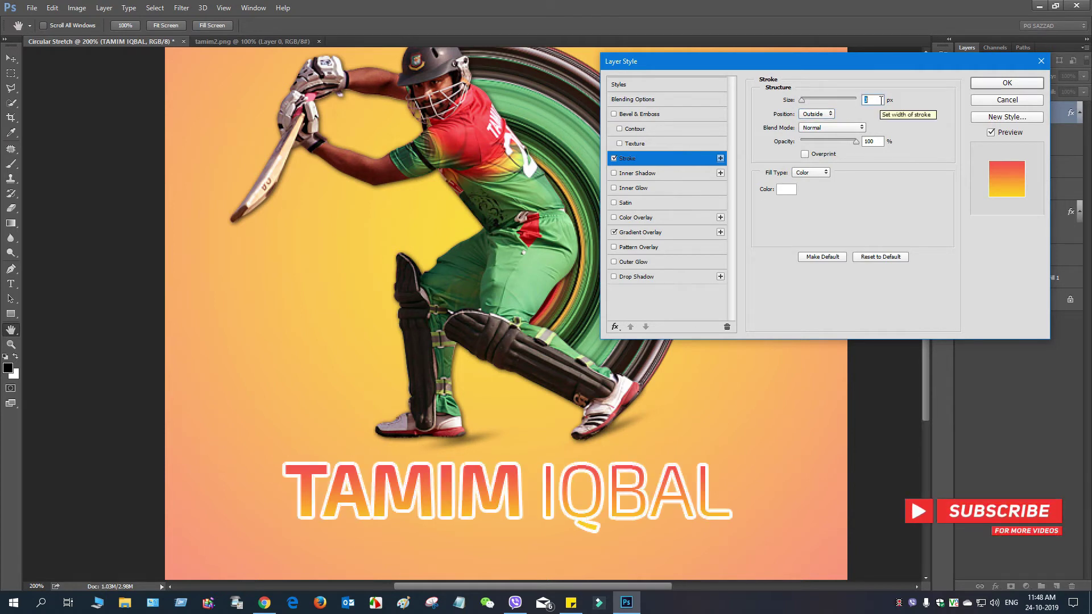
key("Up")
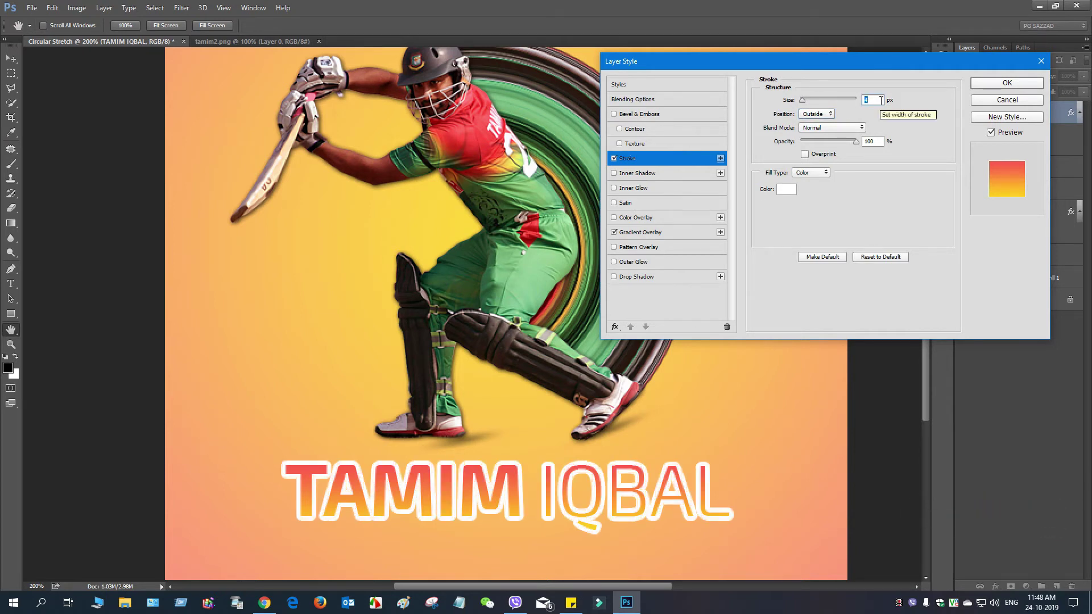
key("Down")
key("Up")
key("Up")
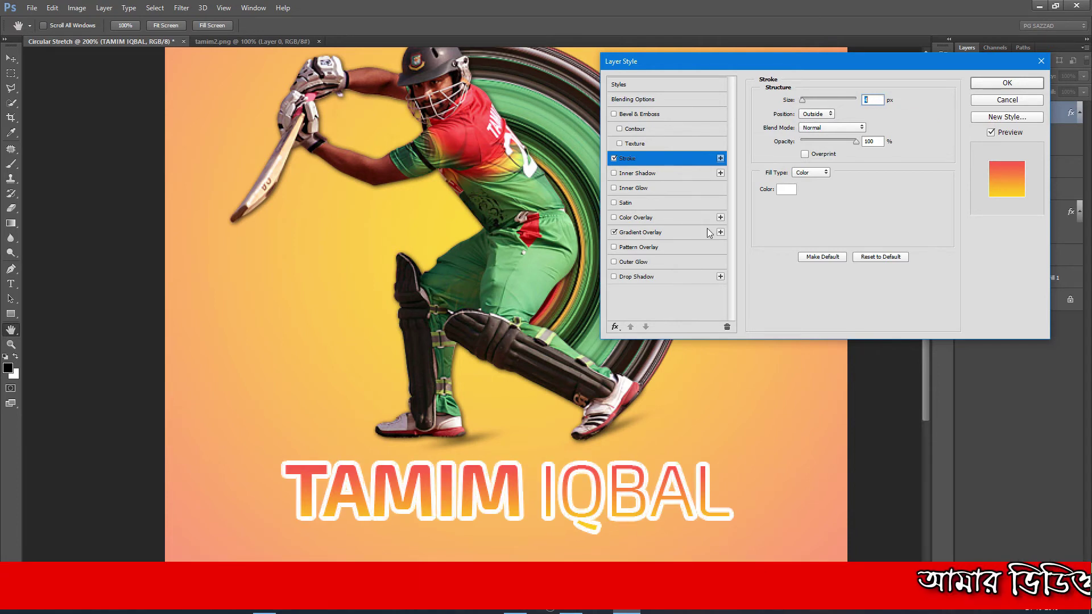
Add a Drop Shadow to the title with 56% opacity, 7 px distance, 5% spread and 3 px size, and apply the layer style
left_click(625, 277)
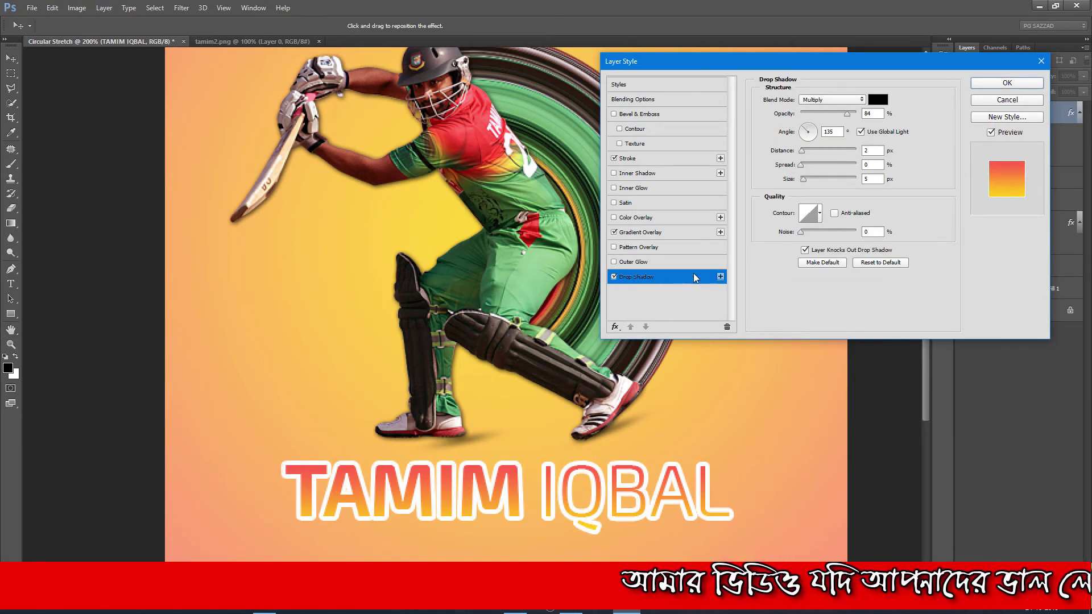
left_click(804, 151)
left_click_drag(803, 151, 803, 150)
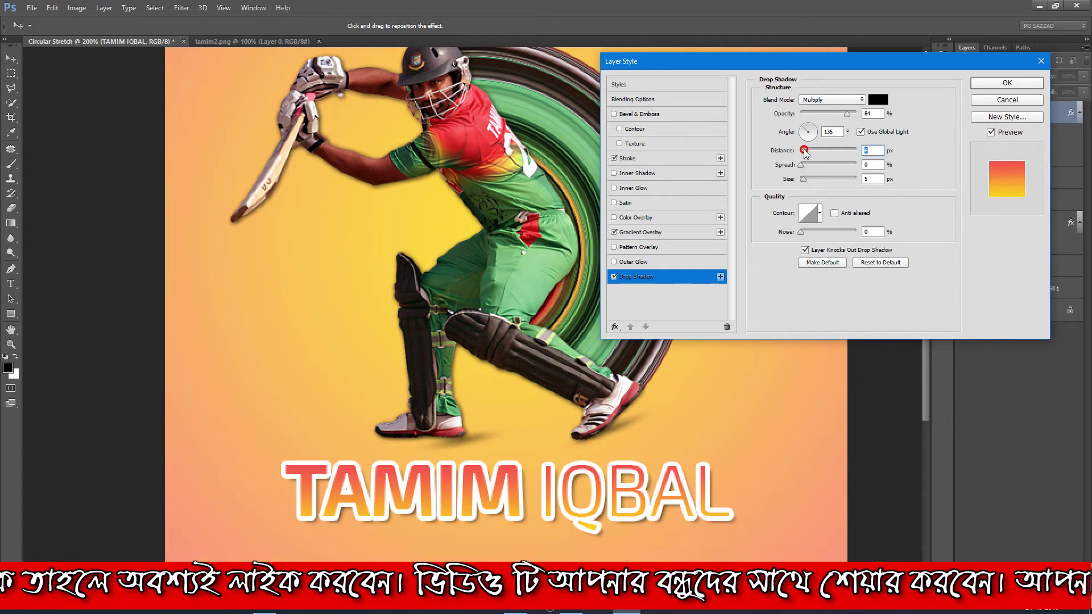
left_click(807, 179)
left_click_drag(807, 180, 804, 150)
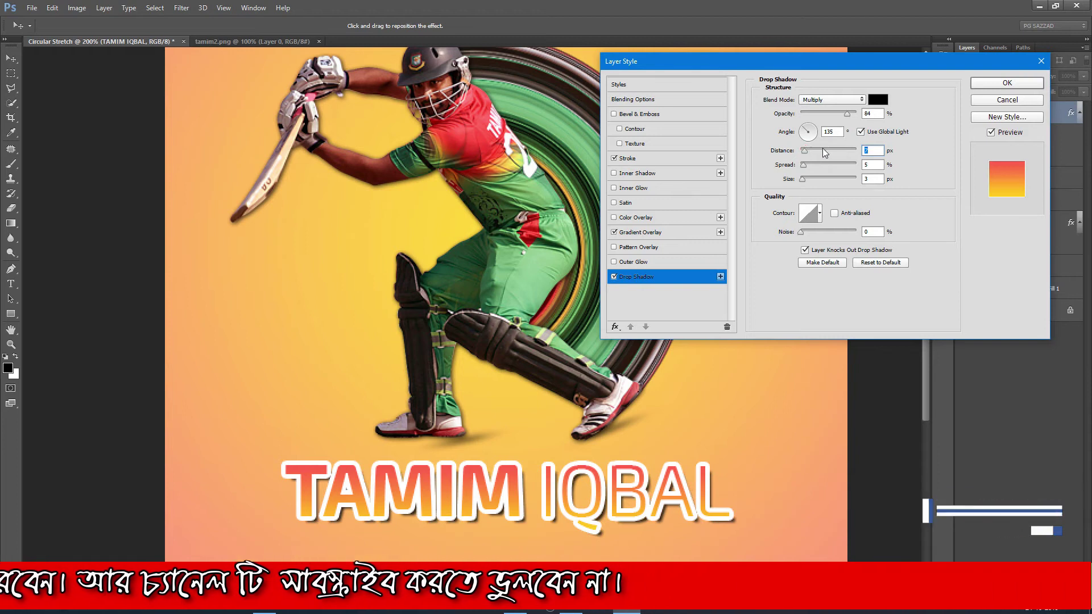
left_click_drag(846, 118, 832, 117)
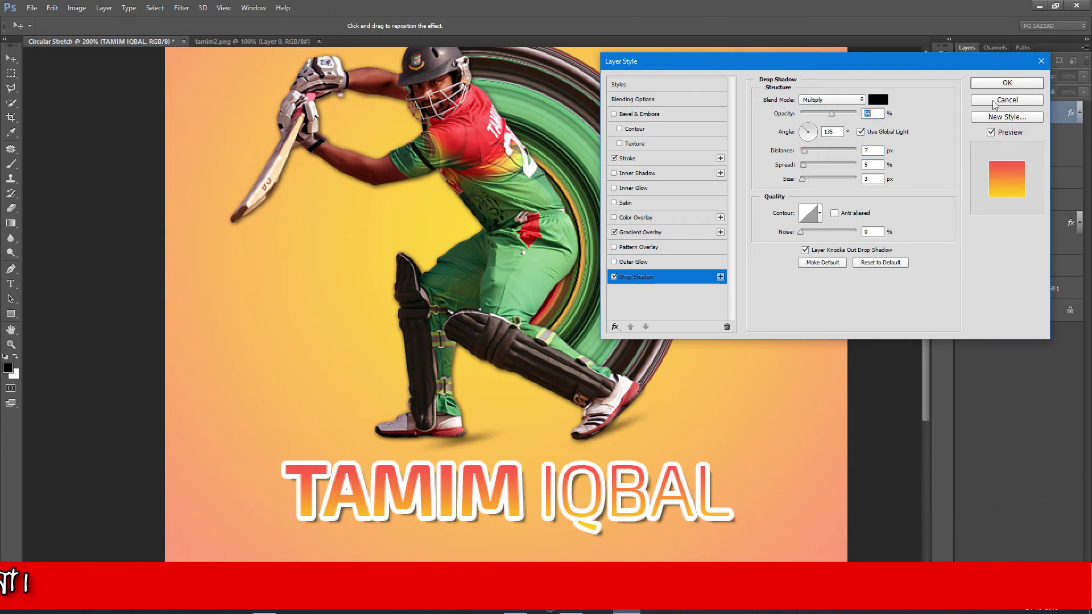
left_click(1022, 81)
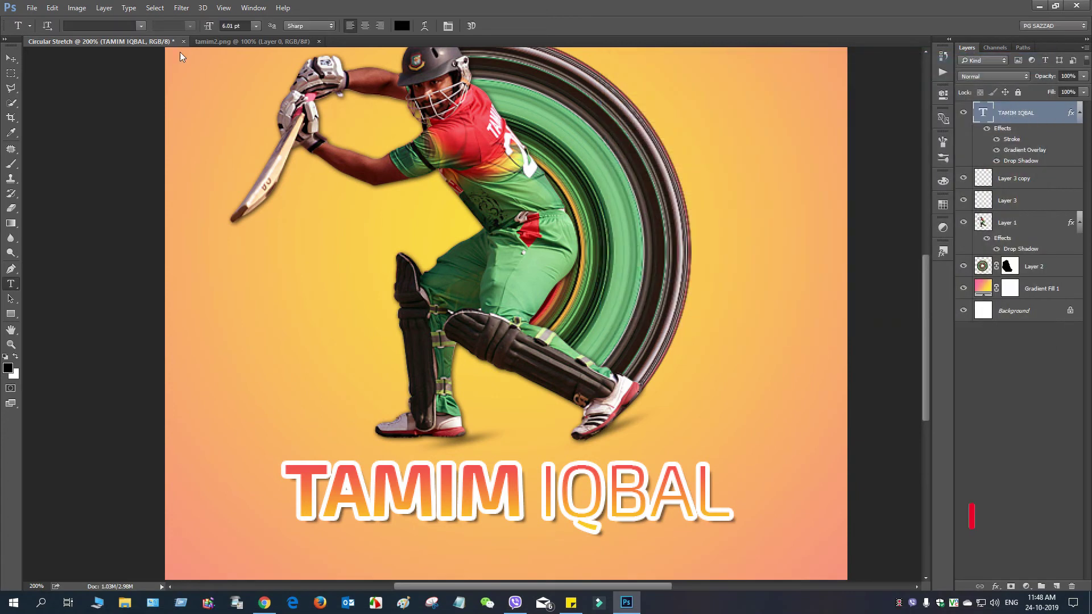
Save the finished artwork to the Desktop as a JPEG named Circular Stretch, with Maximum quality 12 and Baseline ("Standard") format
left_click(30, 8)
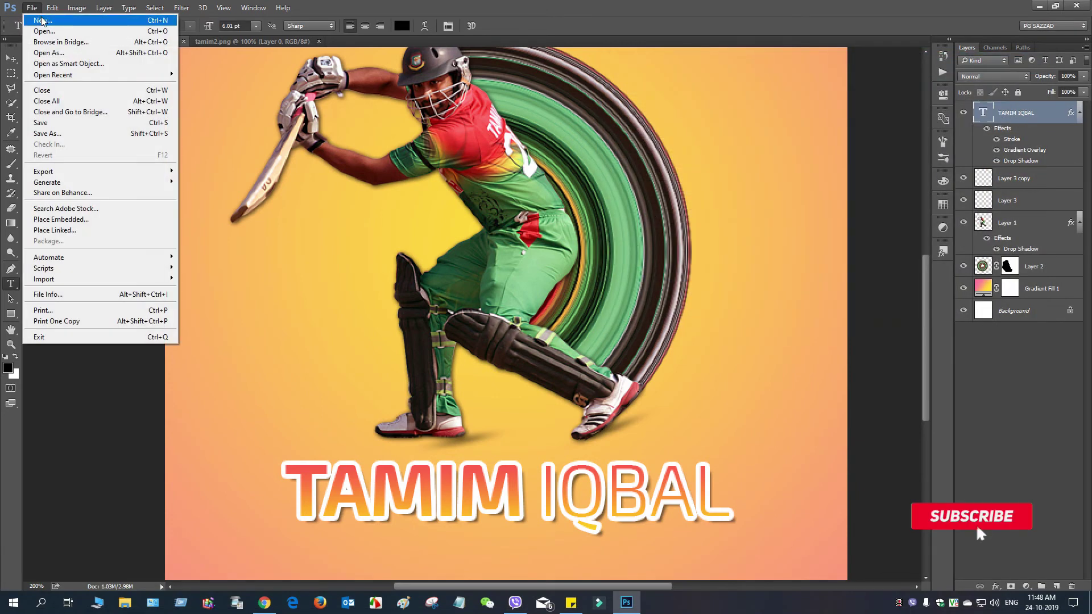
left_click(48, 133)
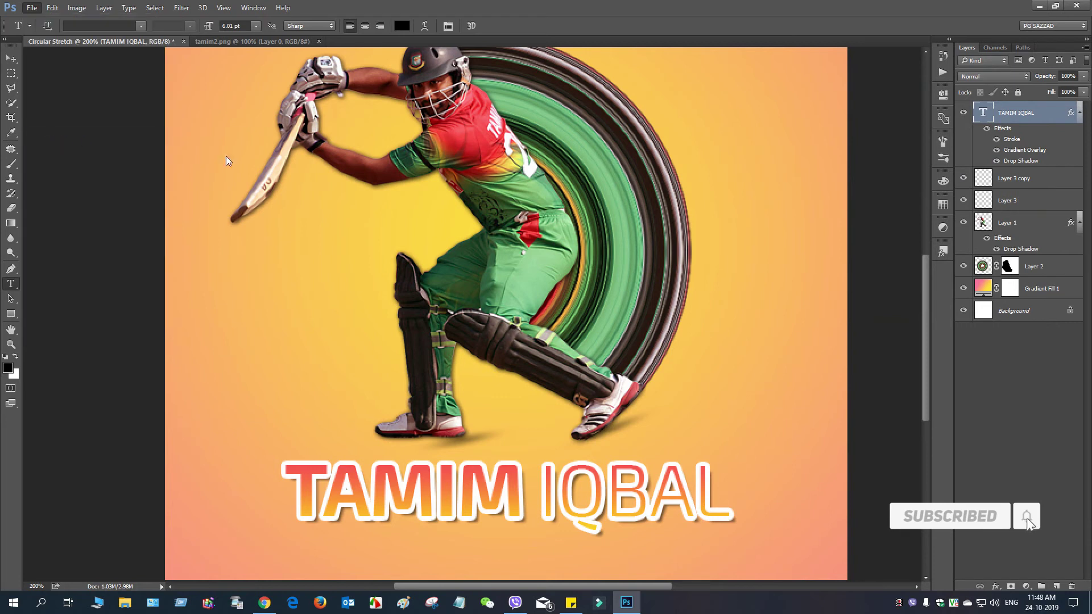
left_click(298, 233)
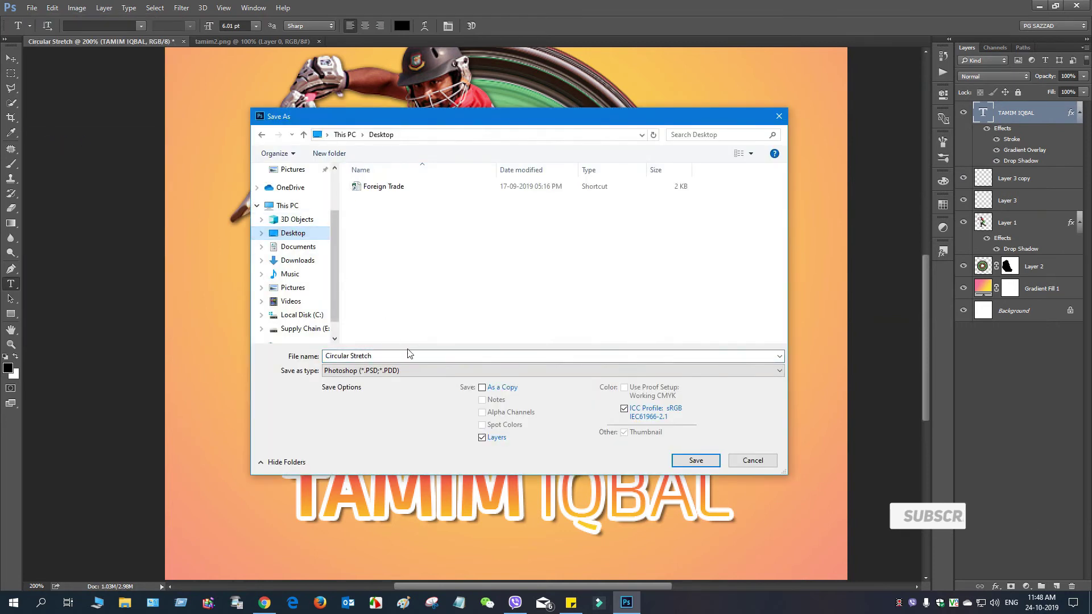
left_click(445, 369)
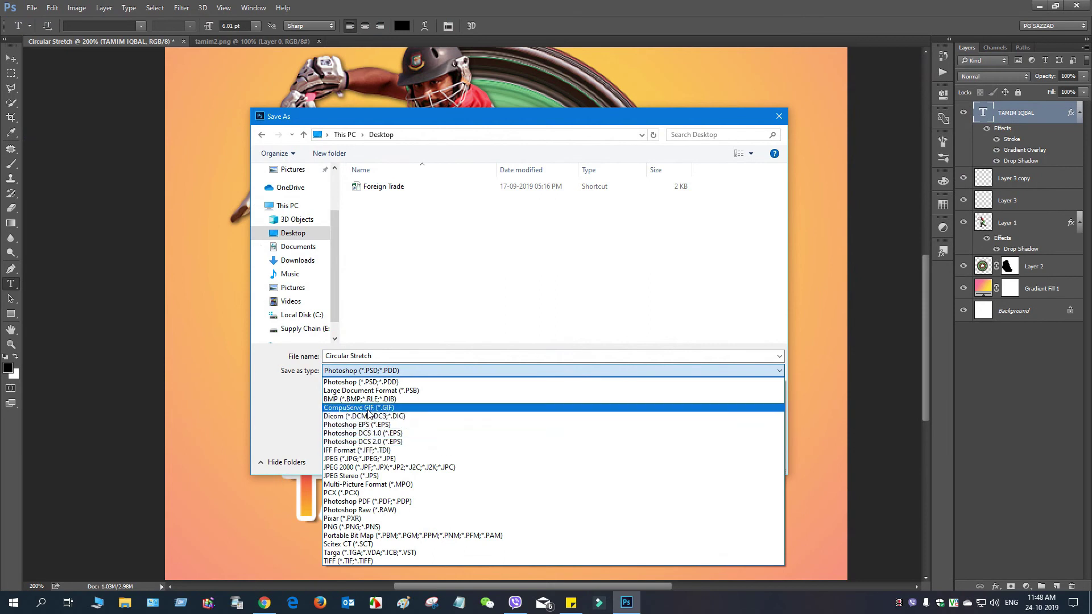
left_click(364, 458)
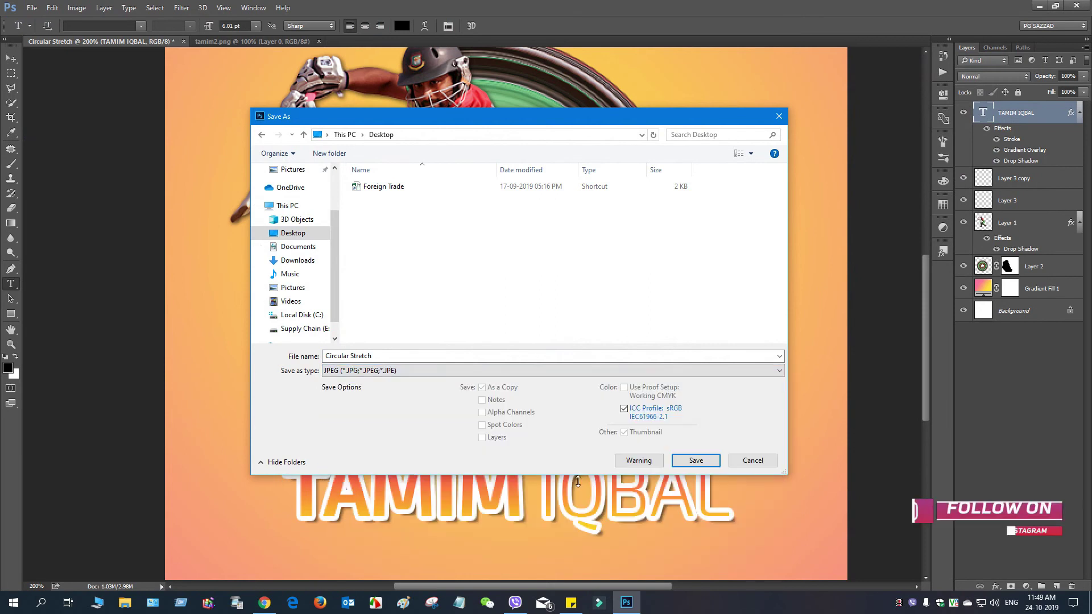
left_click(696, 461)
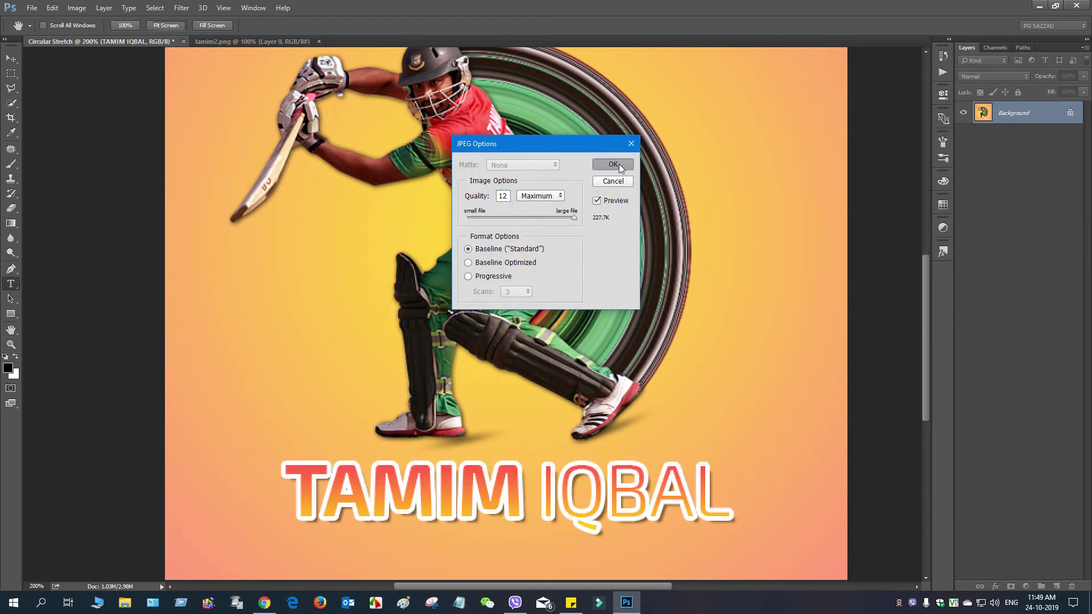
left_click(612, 164)
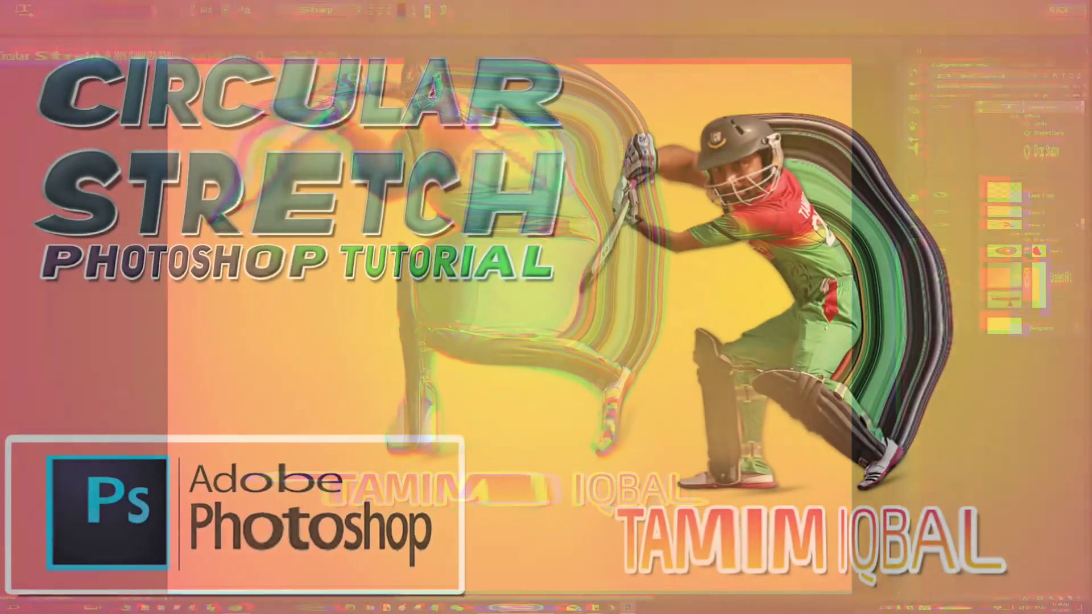